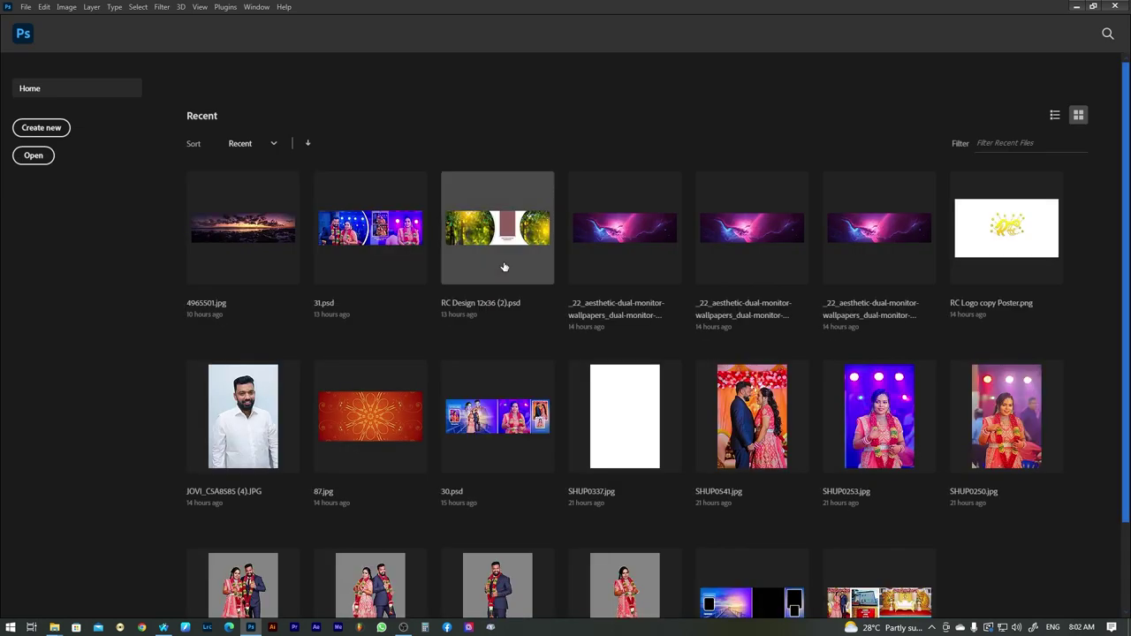
Create a blank 36 × 12 inch document at 300 ppi with Ctrl+N
key(ctrl+n)
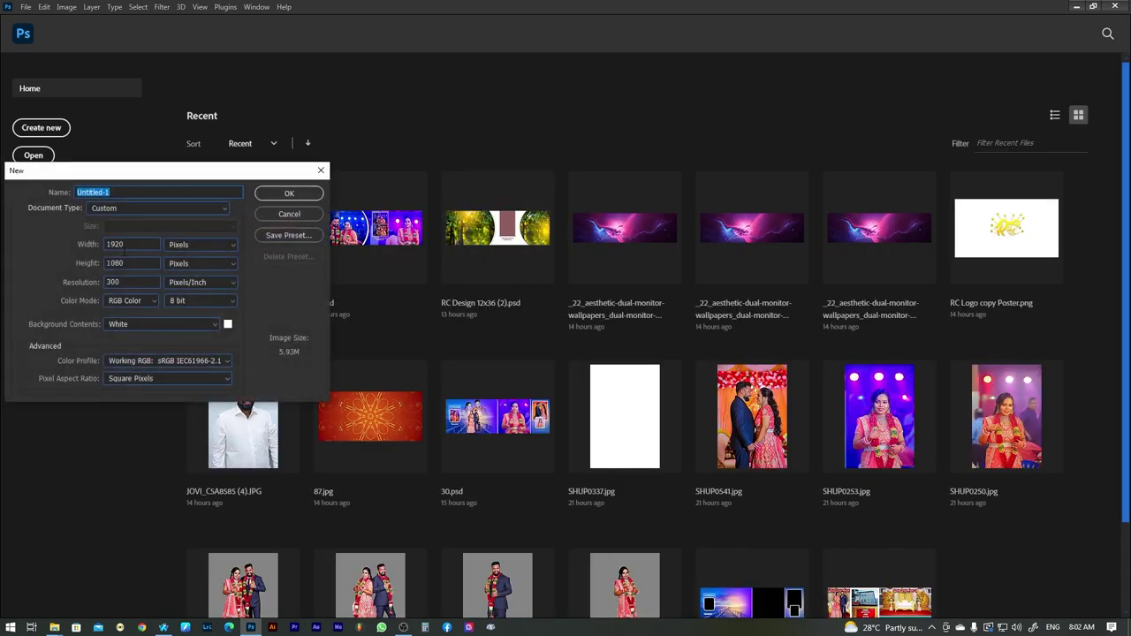
drag(141, 178, 520, 214)
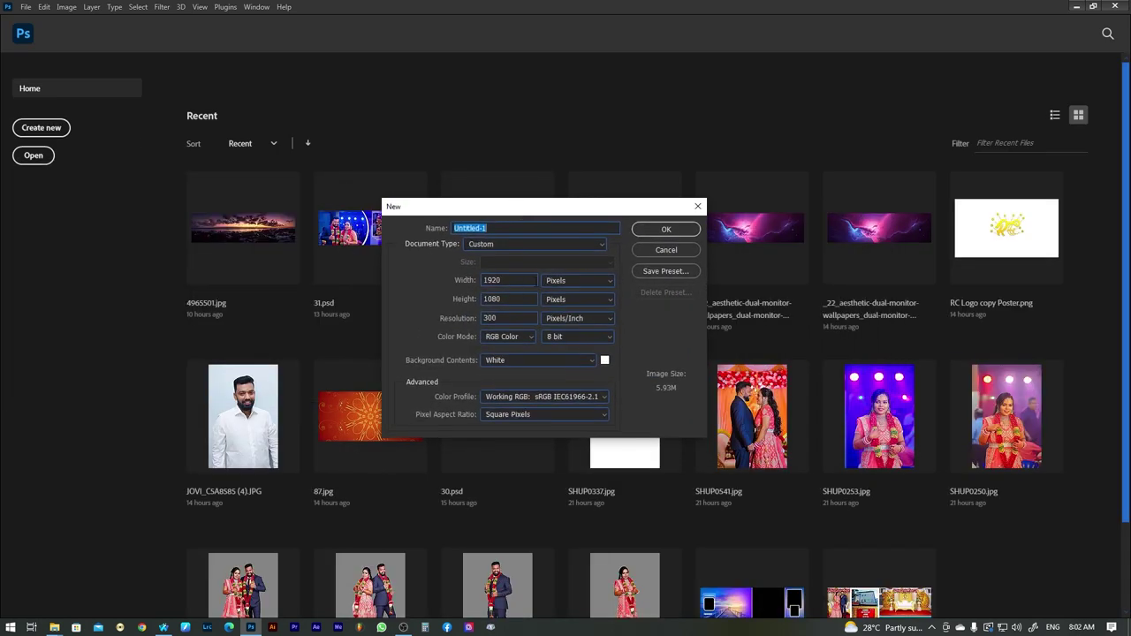
key(Tab)
text(3)
click(573, 281)
click(560, 294)
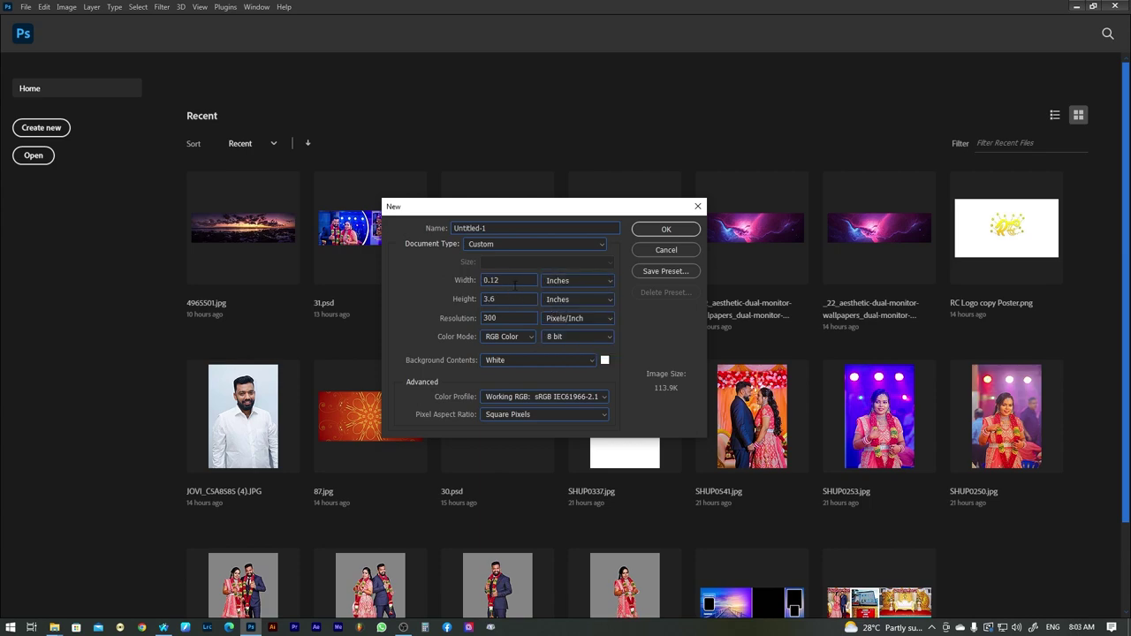
text(36)
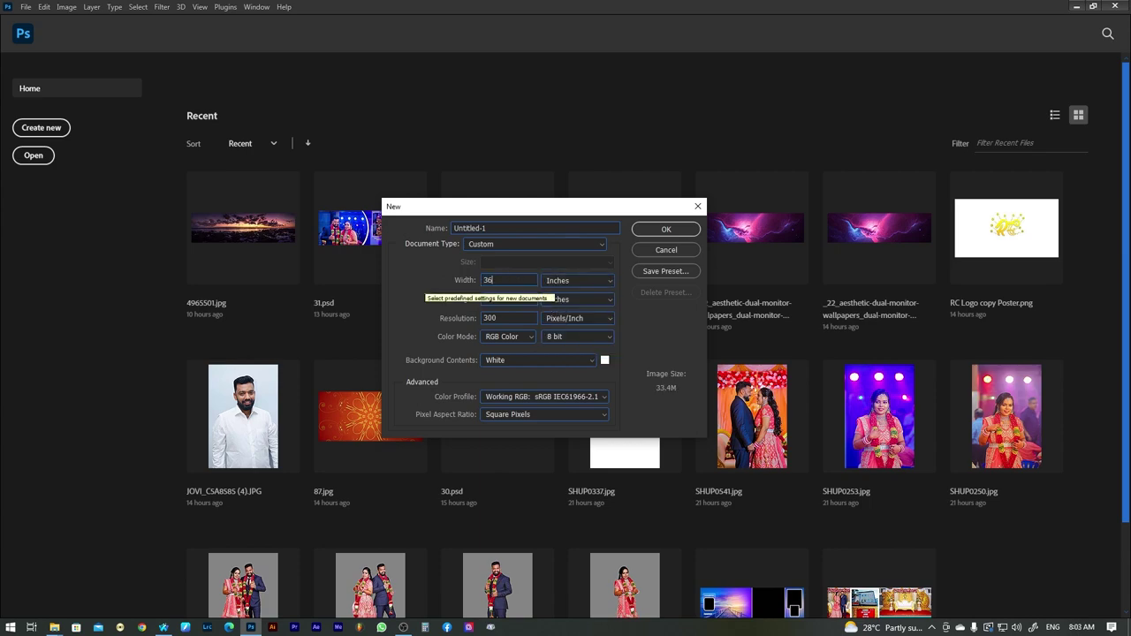
key(Tab)
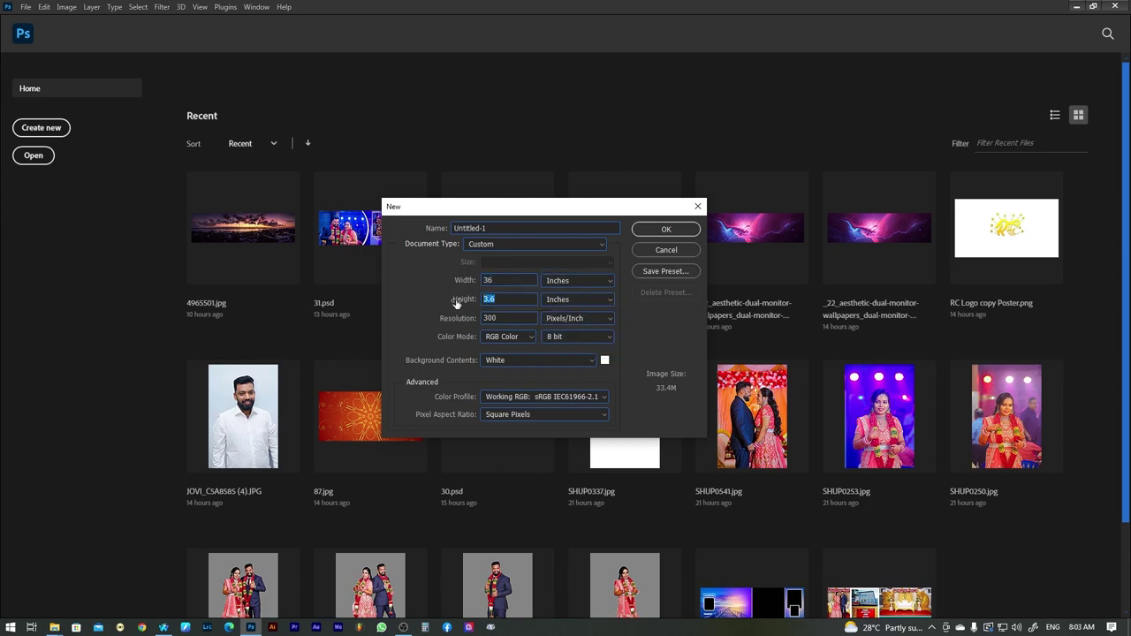
text(12)
key(Tab)
click(651, 231)
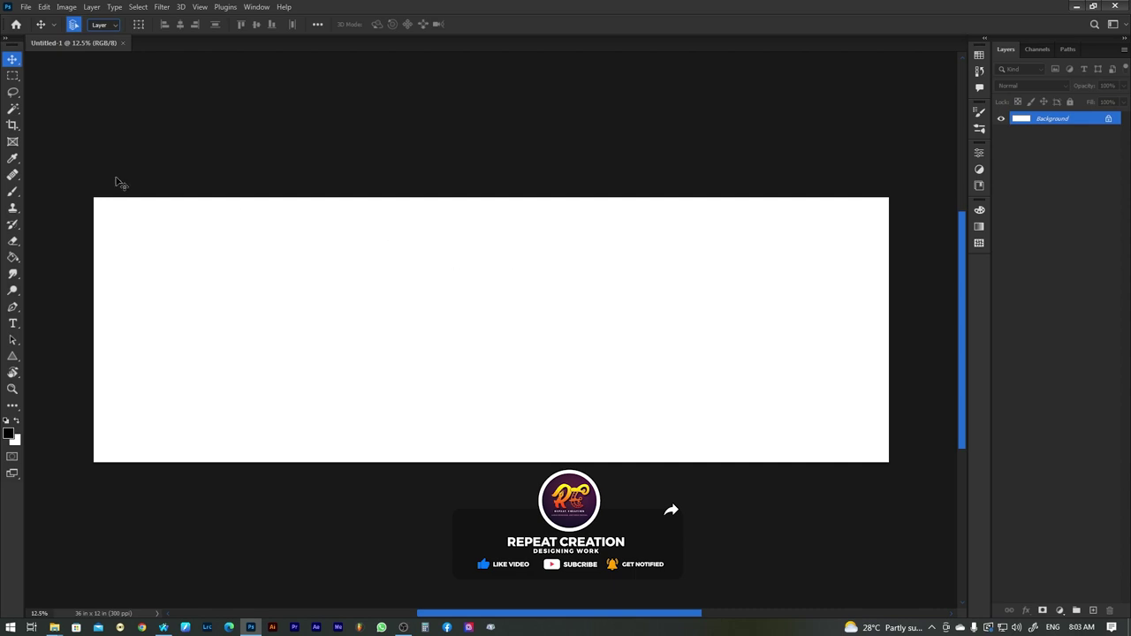
Show rulers and place three vertical guides at and just beside the canvas centre
key(ctrl+r)
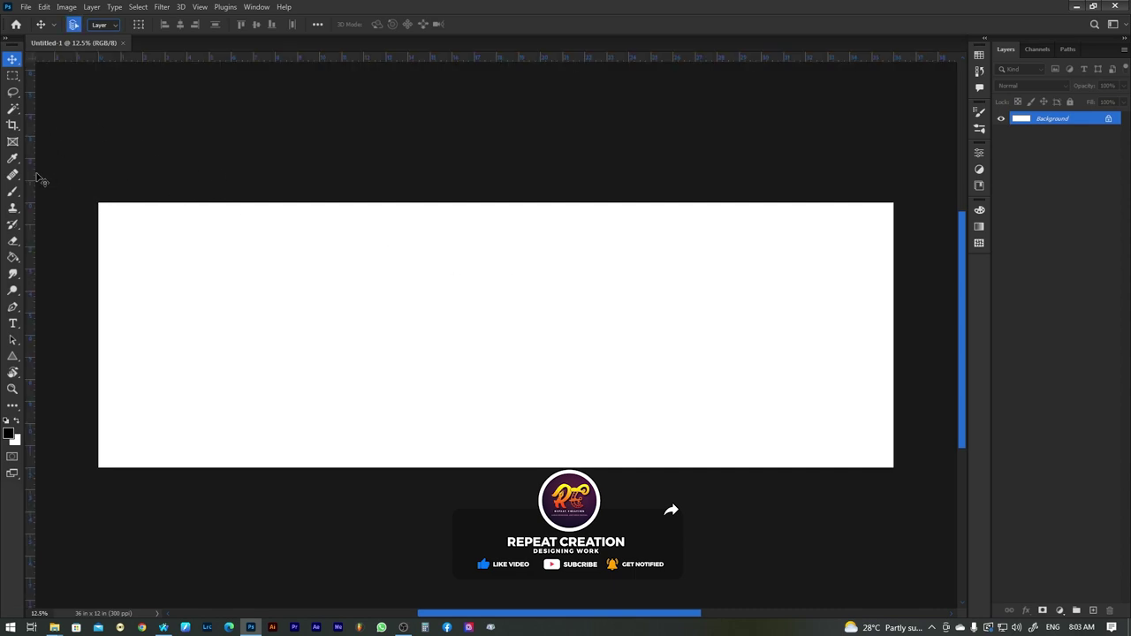
drag(33, 175, 495, 177)
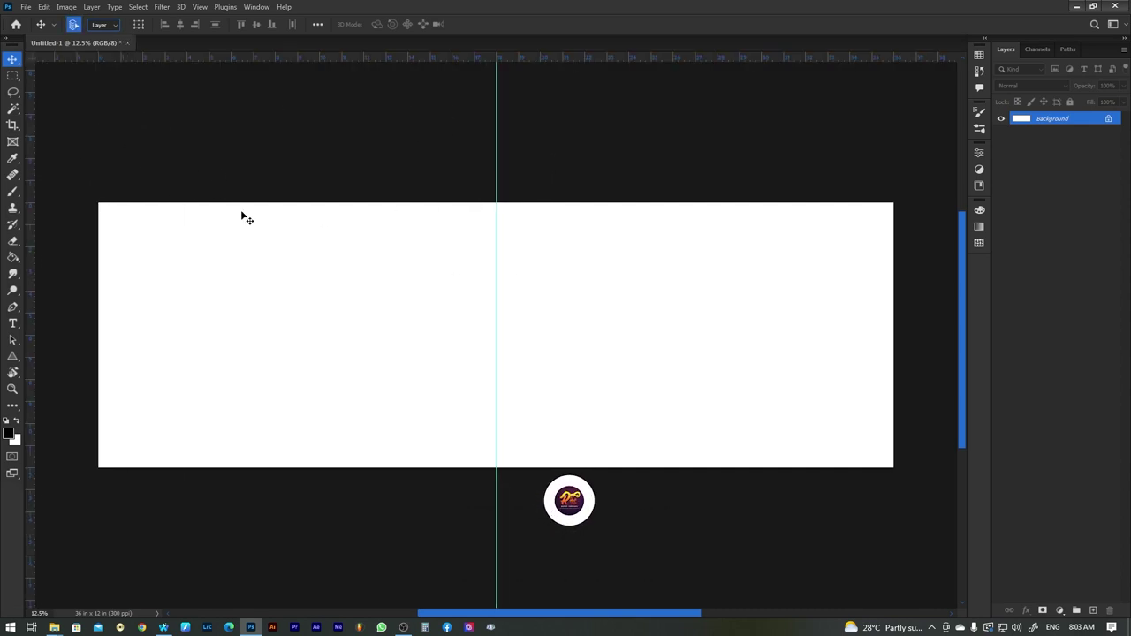
drag(34, 159, 518, 219)
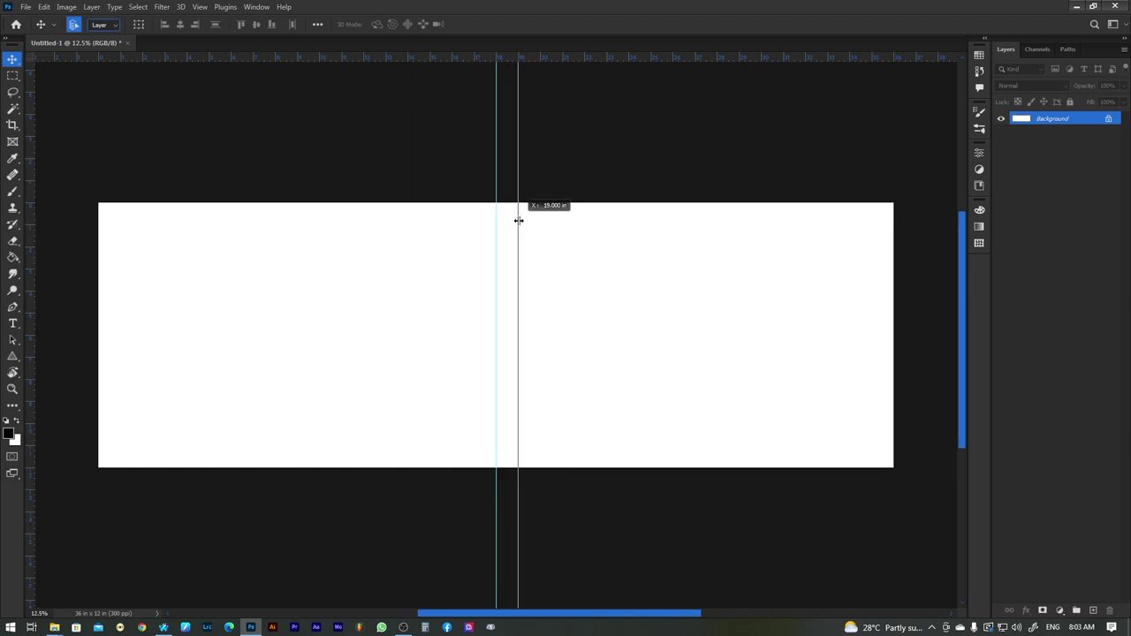
drag(31, 130, 474, 171)
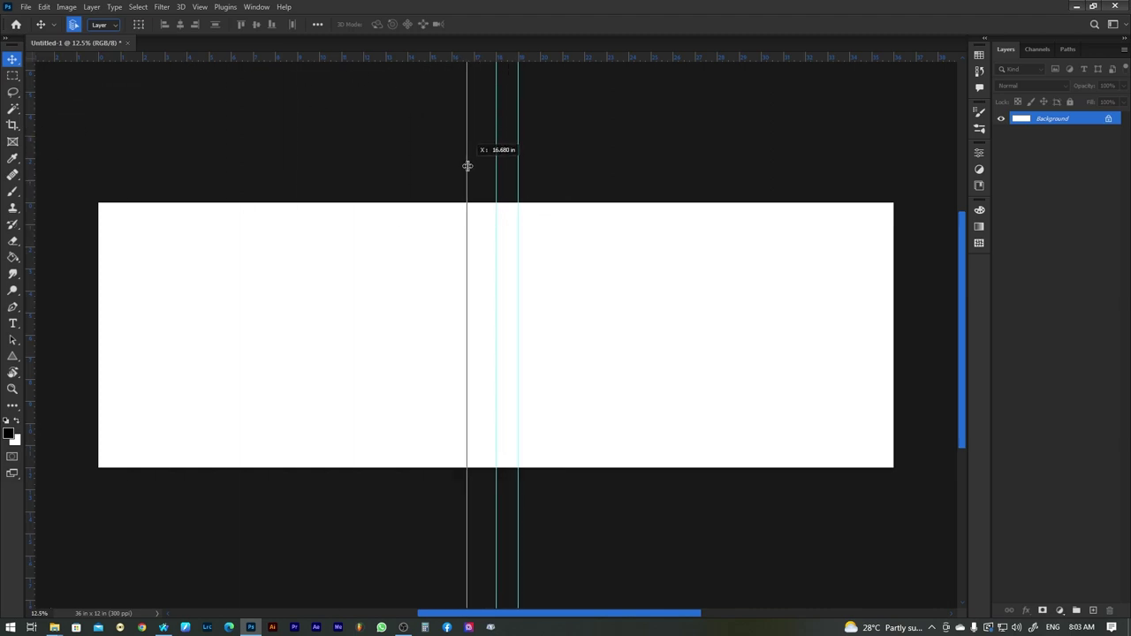
Add margin guides near the left and right edges and near the top and bottom
drag(31, 131, 112, 156)
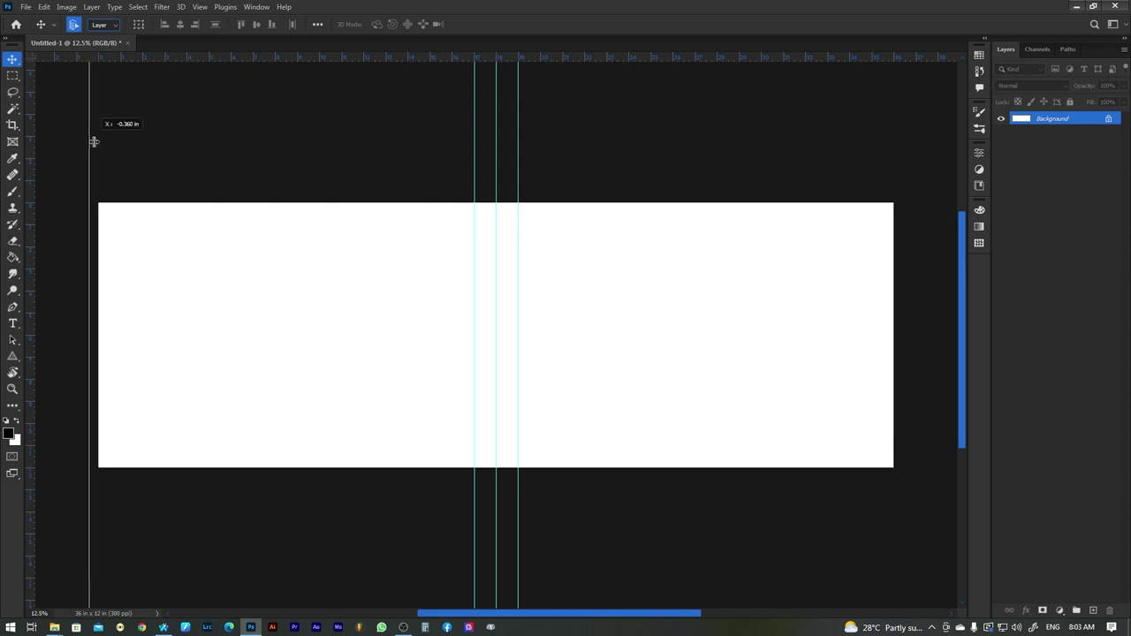
mouse_move(28, 131)
mouse_down()
mouse_move(931, 189)
mouse_move(887, 185)
mouse_move(881, 200)
mouse_up()
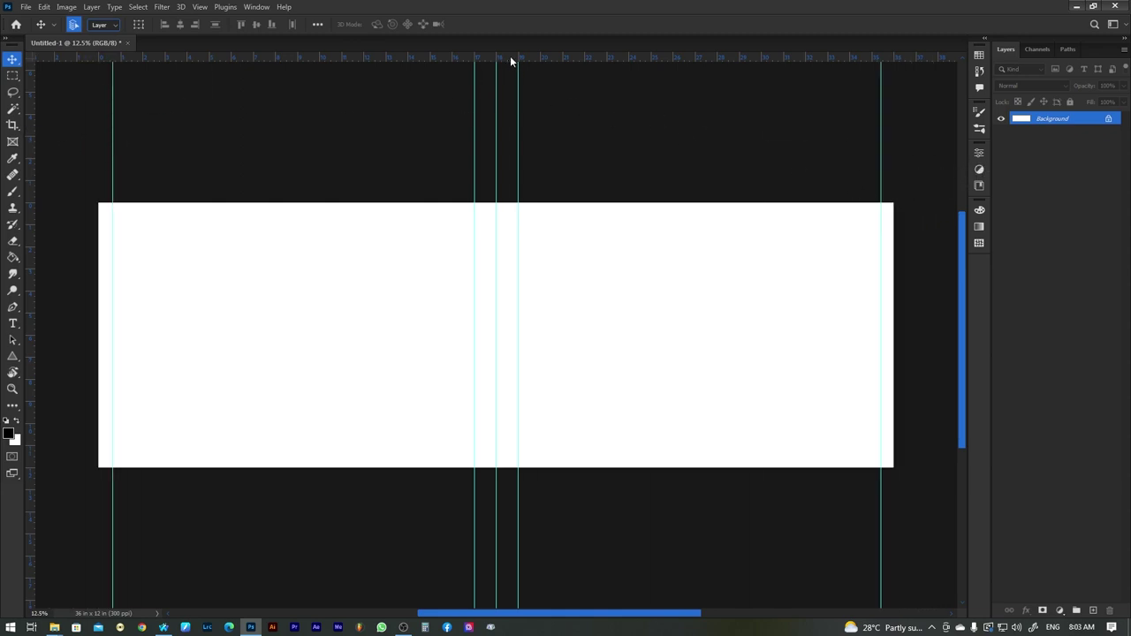
drag(511, 60, 575, 456)
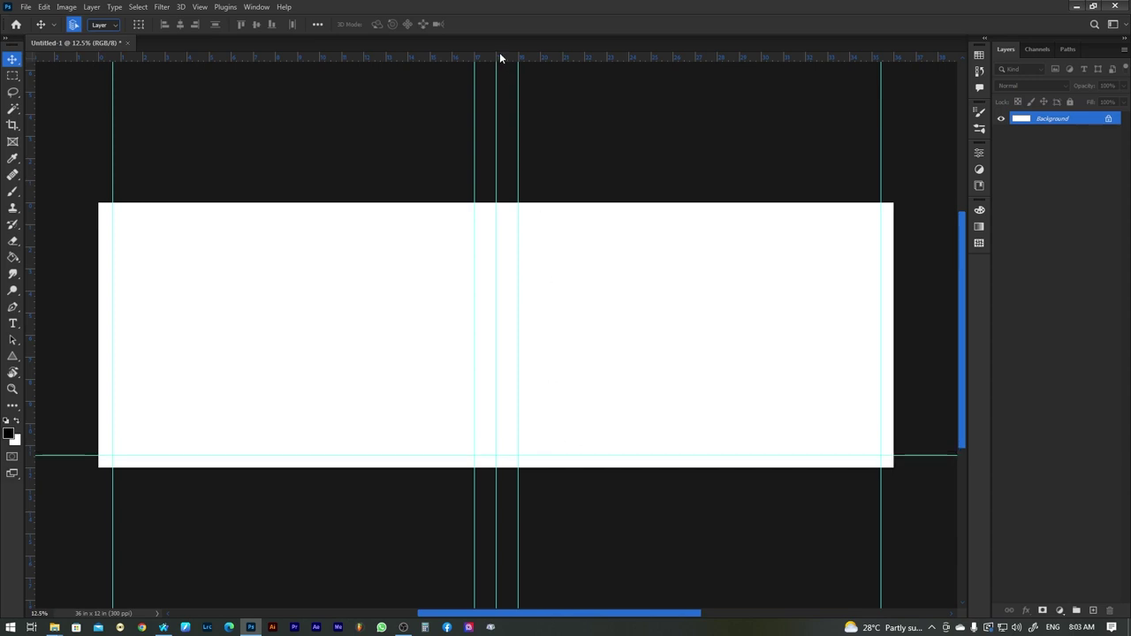
drag(517, 60, 546, 214)
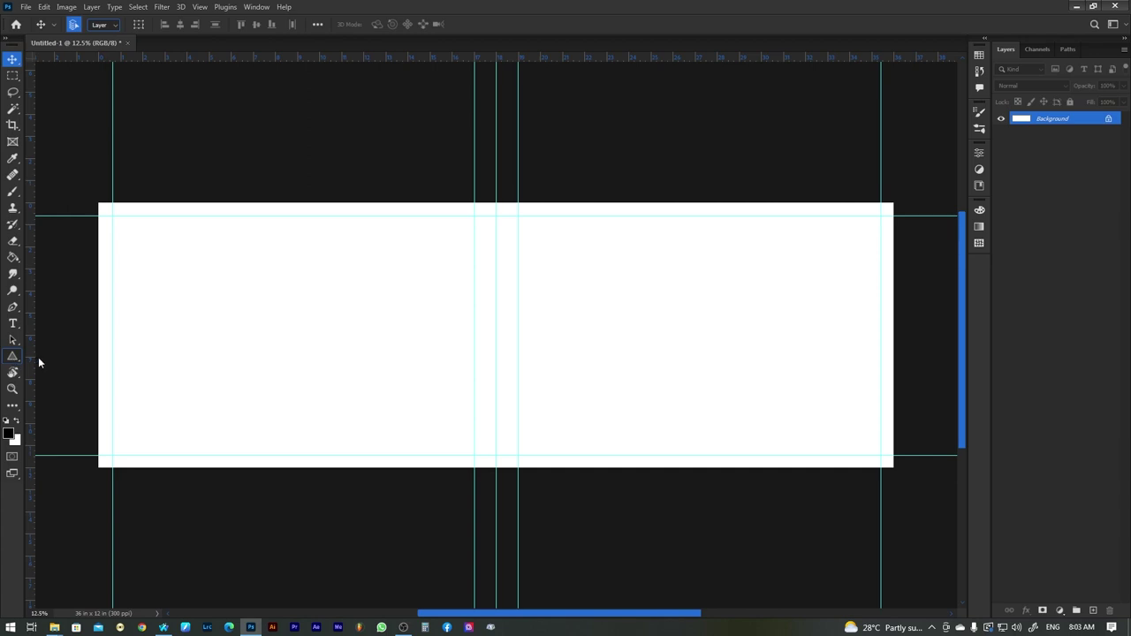
Draw a rectangle on the left page with crimson fill and no outline
click(12, 357)
click(61, 356)
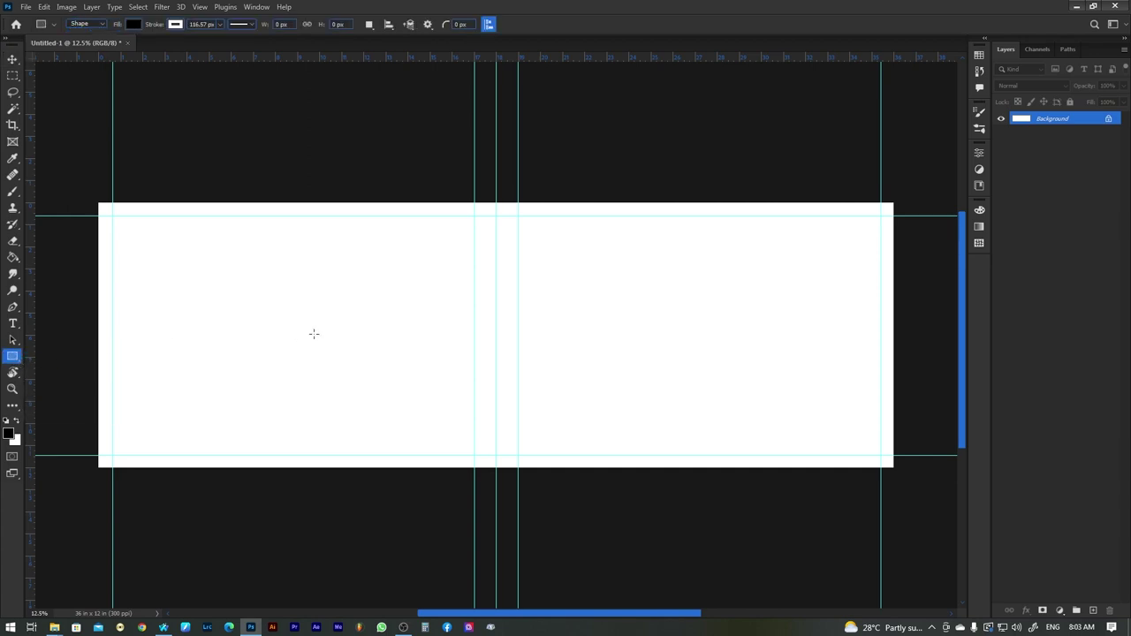
drag(134, 314, 344, 432)
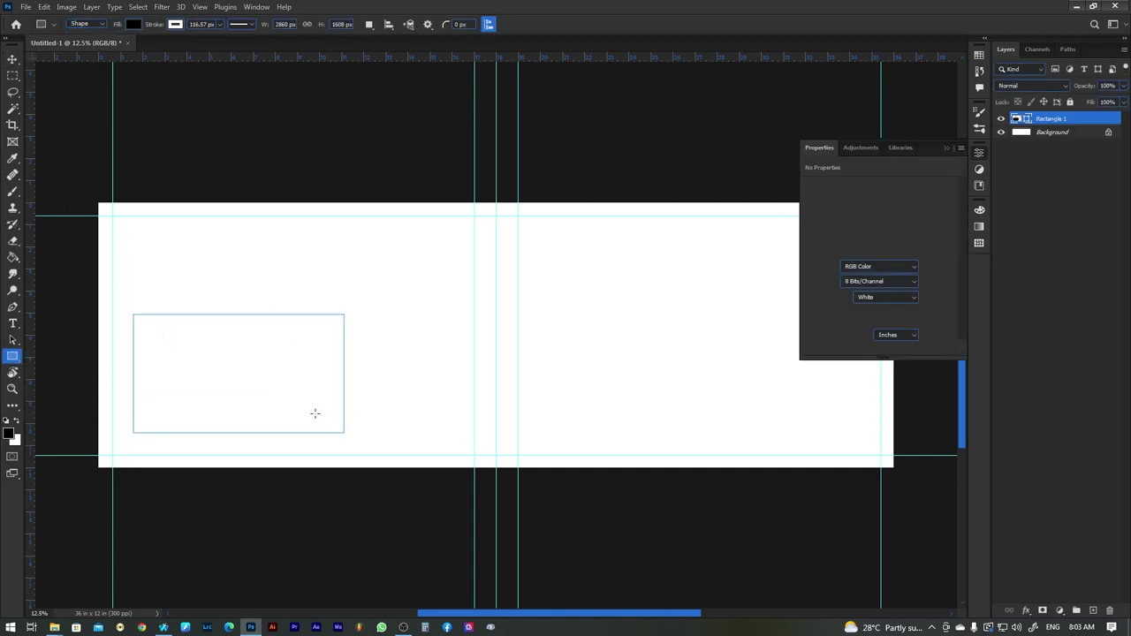
click(844, 272)
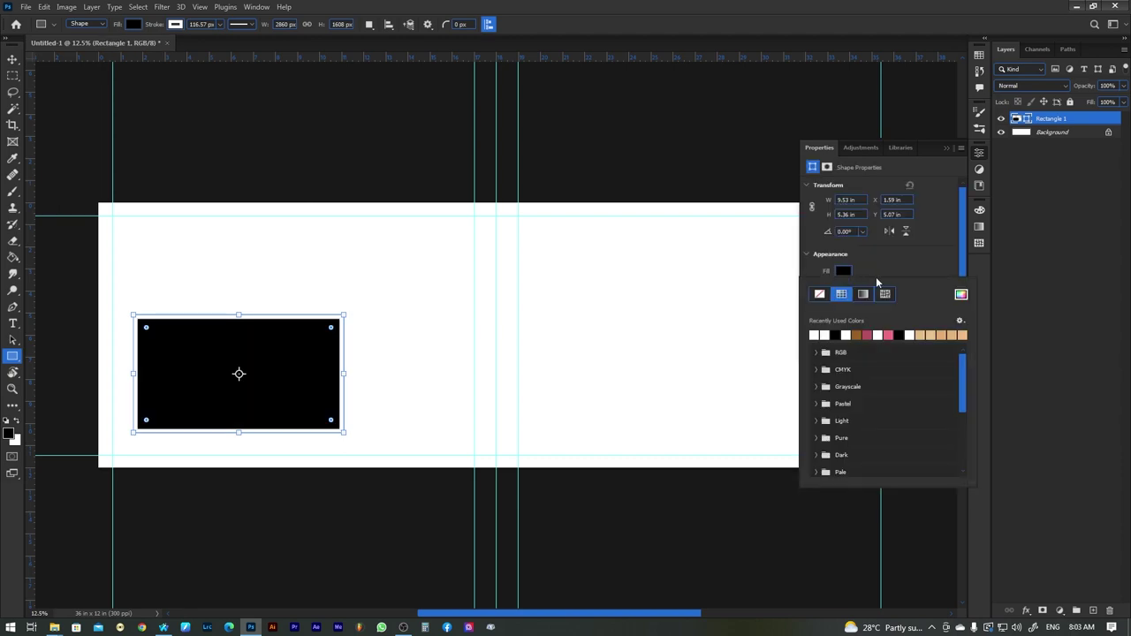
click(868, 334)
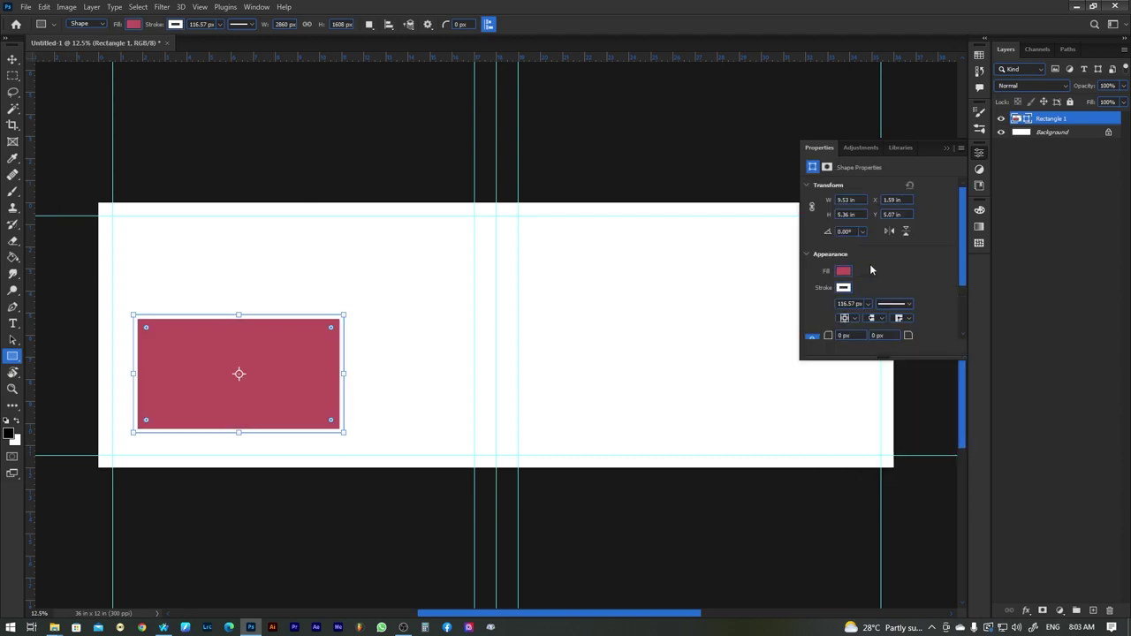
click(844, 287)
click(820, 313)
Resize the rectangle to about 7.57 × 4.92 inches and snap it to the top-left guides
key(v)
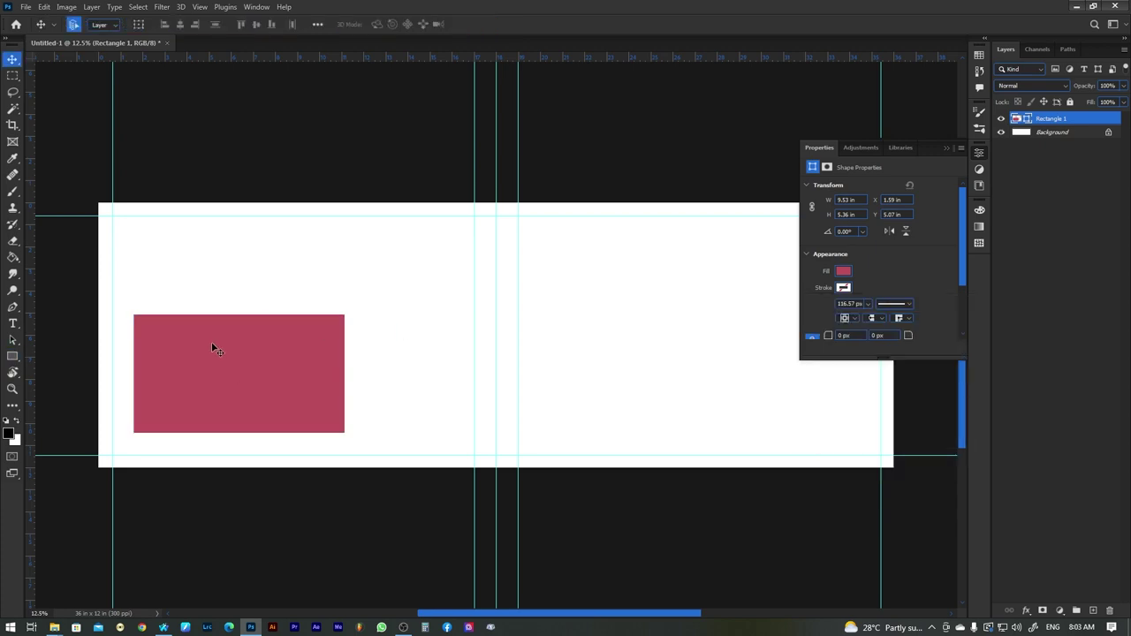
key(ctrl+plus)
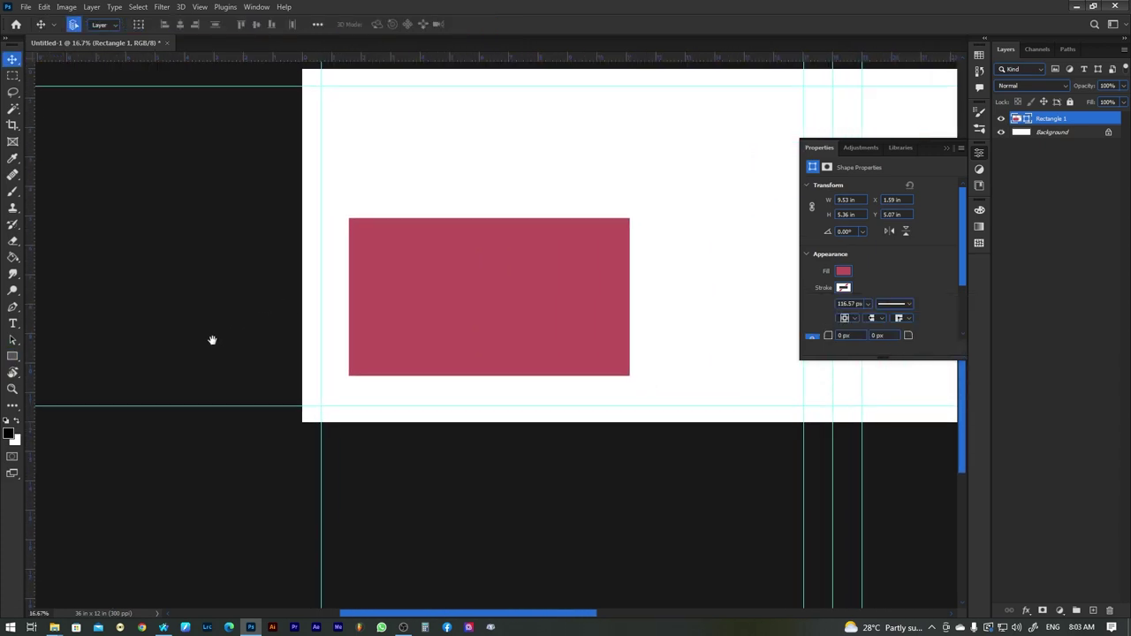
drag(275, 371, 215, 380)
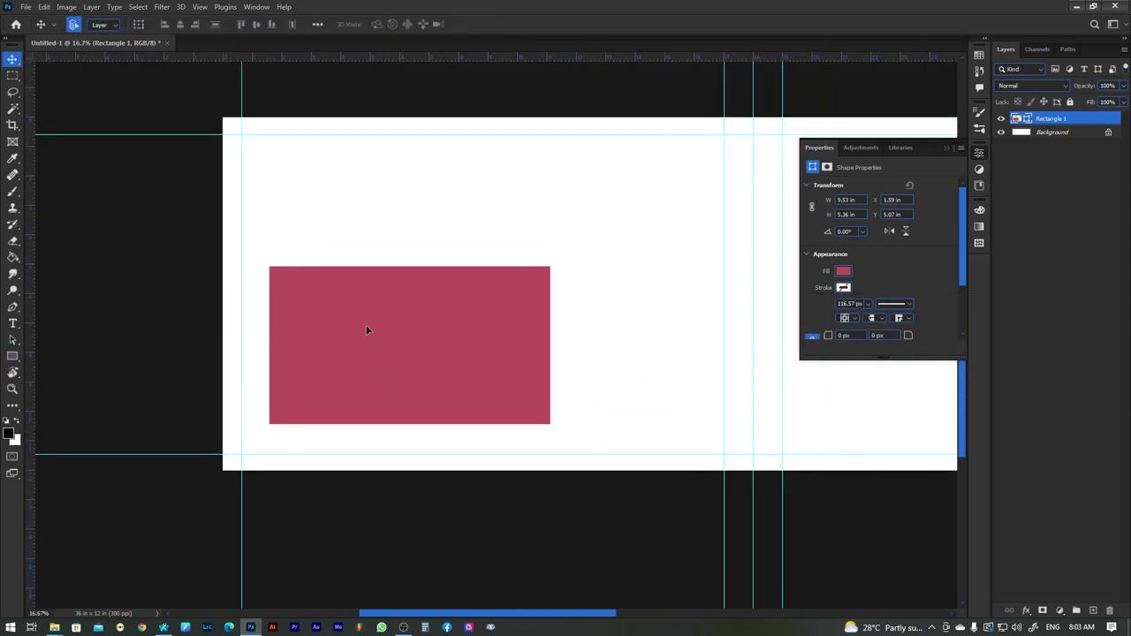
drag(367, 330, 370, 332)
key(ctrl+t)
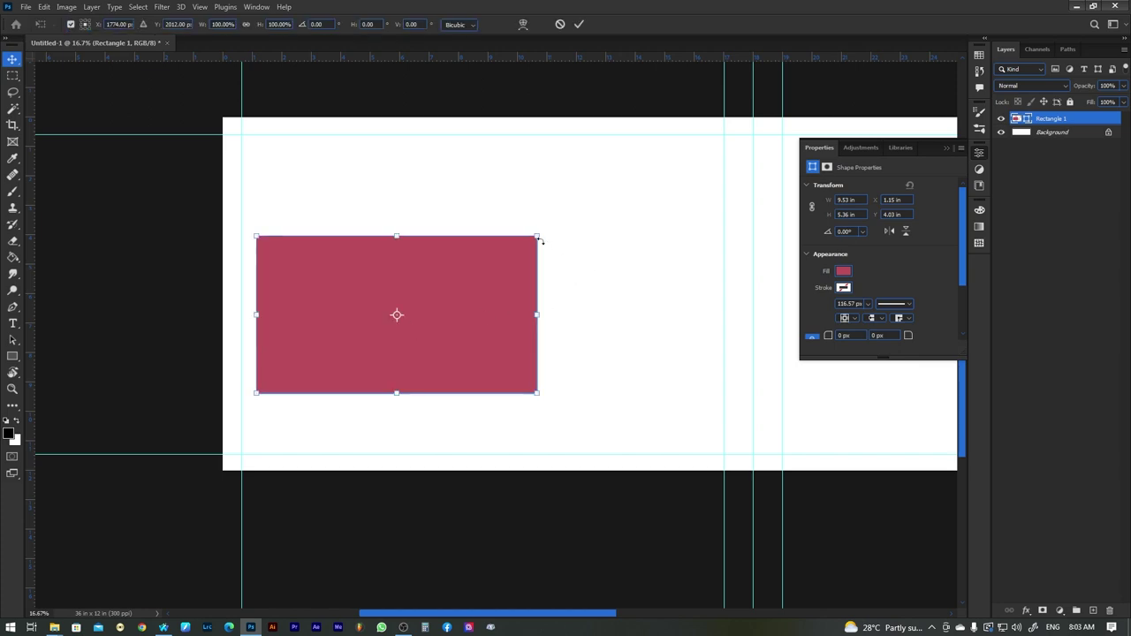
drag(537, 236, 479, 249)
key(Return)
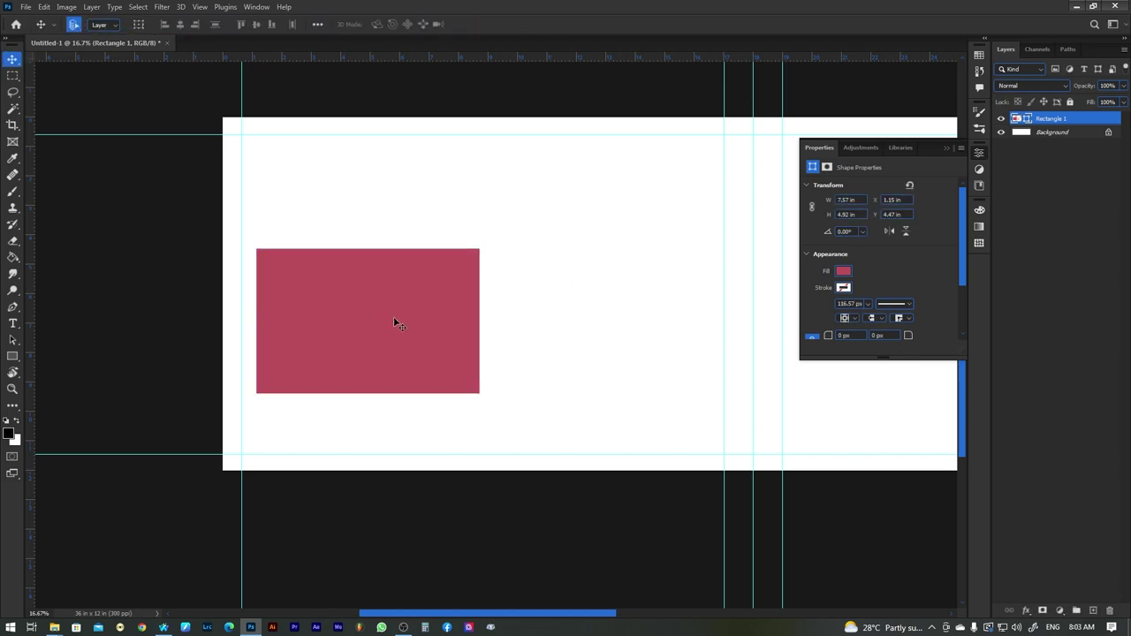
drag(393, 316, 395, 297)
Duplicate the rectangle into two smaller side-by-side blocks directly under the big one
mouse_move(446, 217)
mouse_down()
mouse_move(454, 318)
mouse_move(318, 371)
mouse_move(425, 378)
mouse_up()
key(ctrl+t)
key(Return)
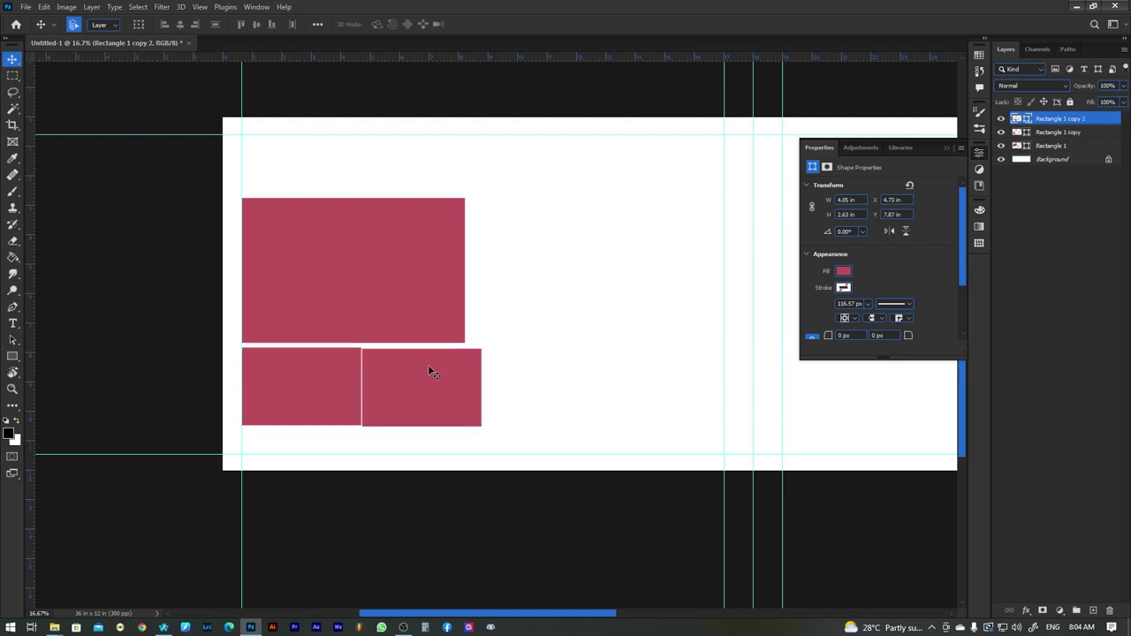
key(shift+Right)
key(shift+Right)
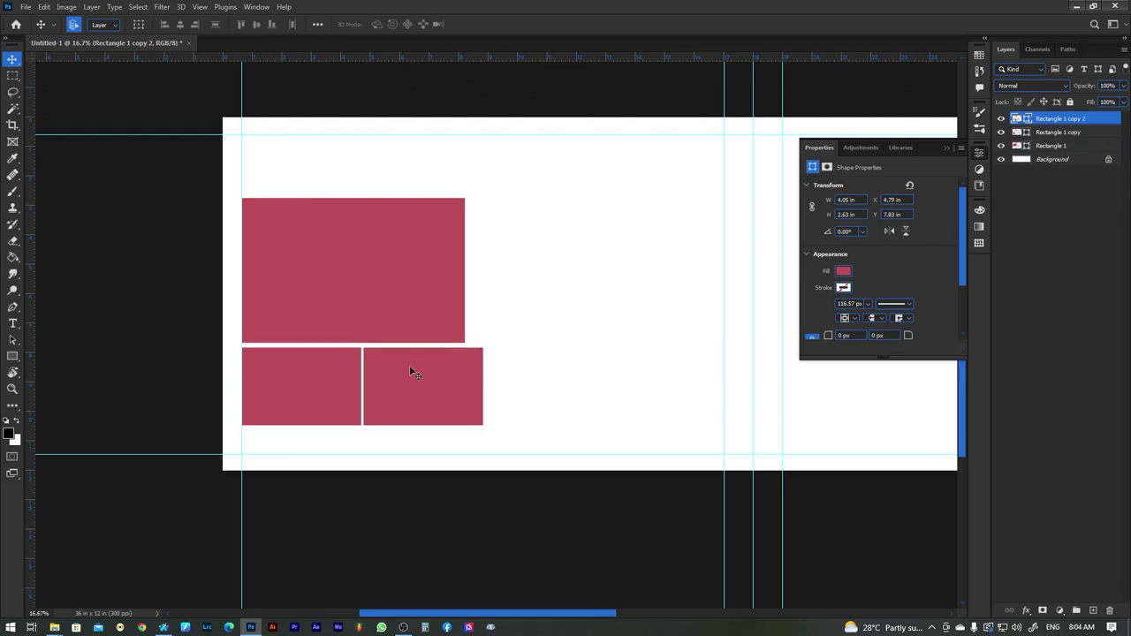
shift+click(360, 384)
key(ctrl+t)
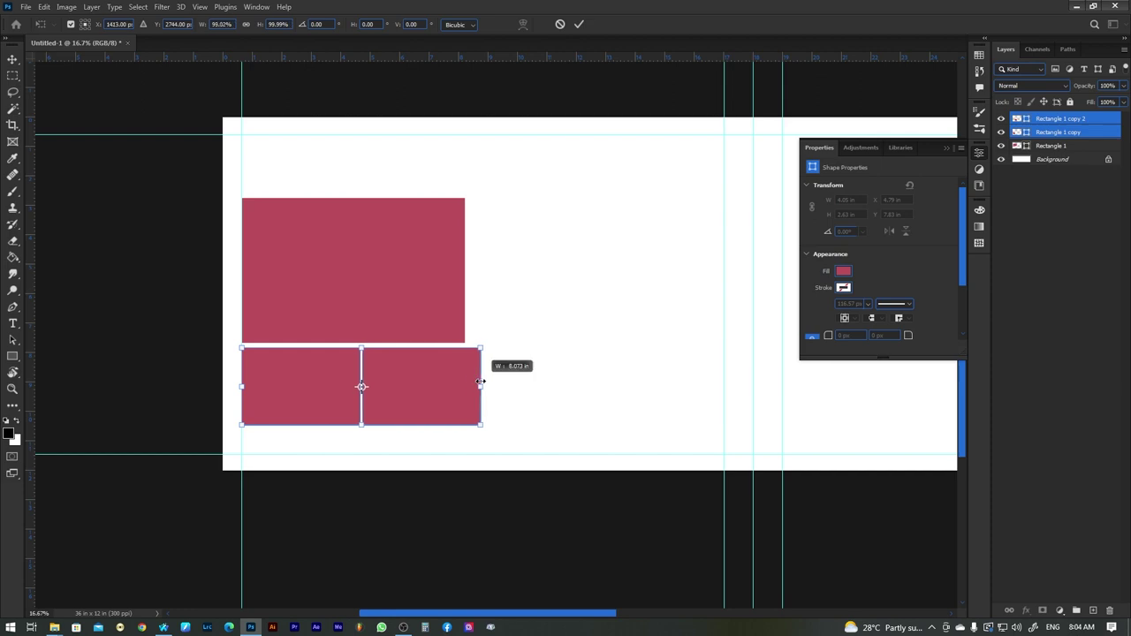
drag(487, 380, 467, 380)
key(Return)
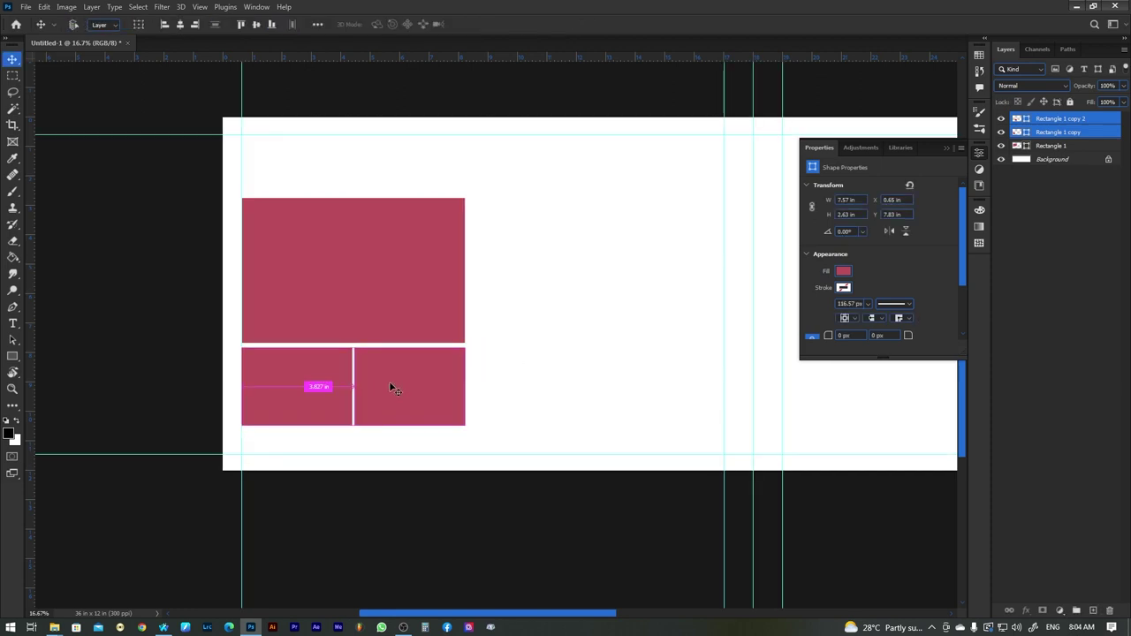
drag(390, 383, 388, 382)
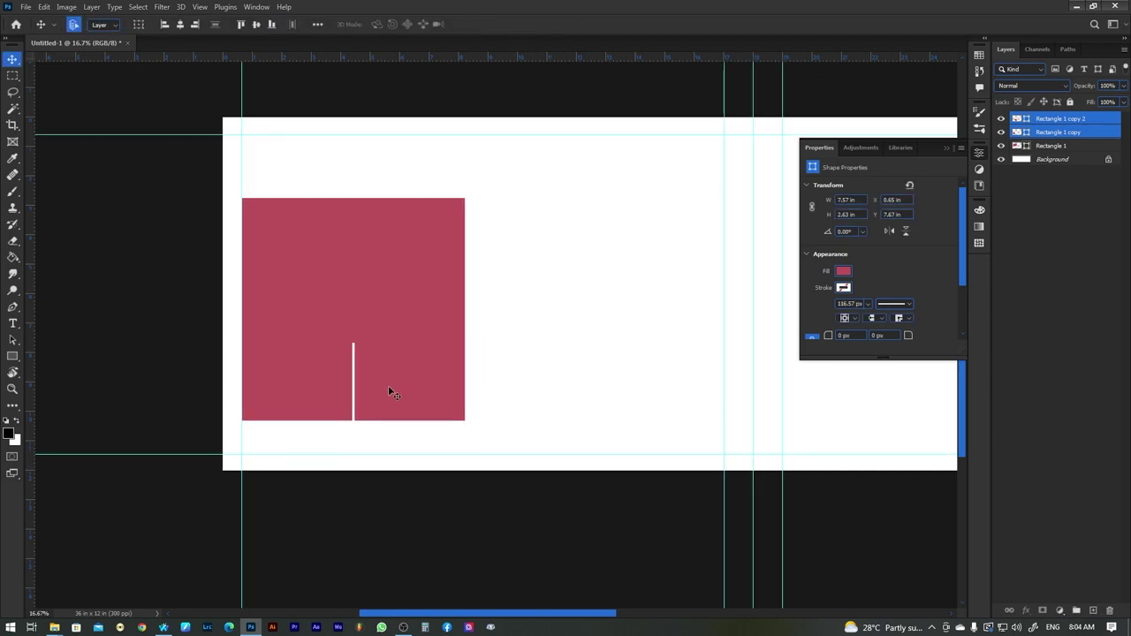
Copy the big rectangle to the bottom of the page and set its opacity to 40%
click(386, 296)
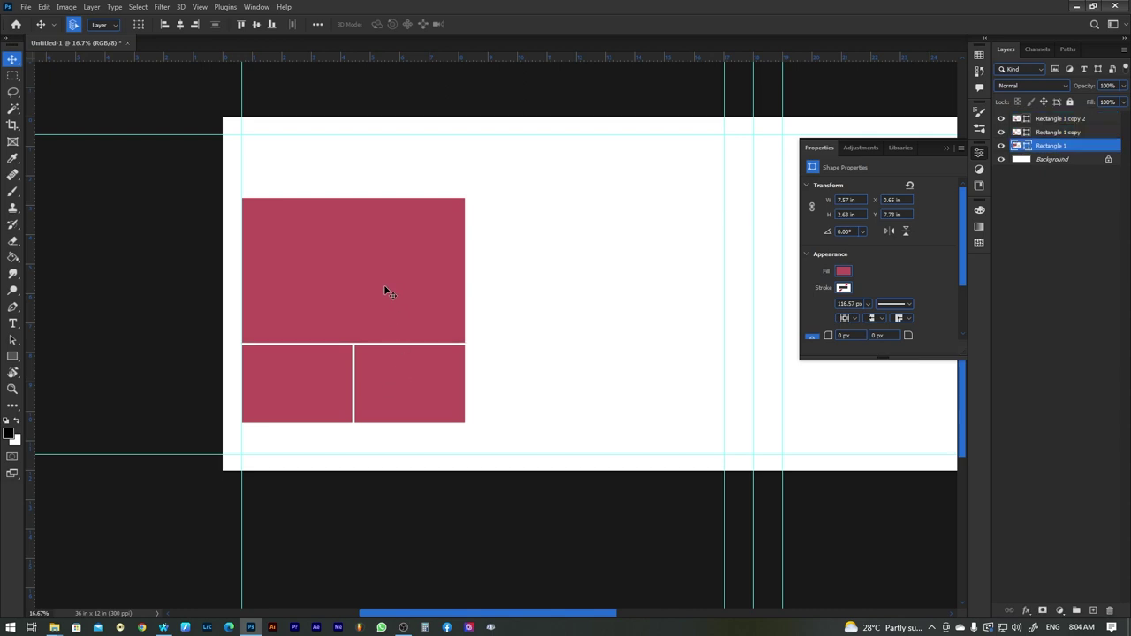
drag(364, 279, 377, 451)
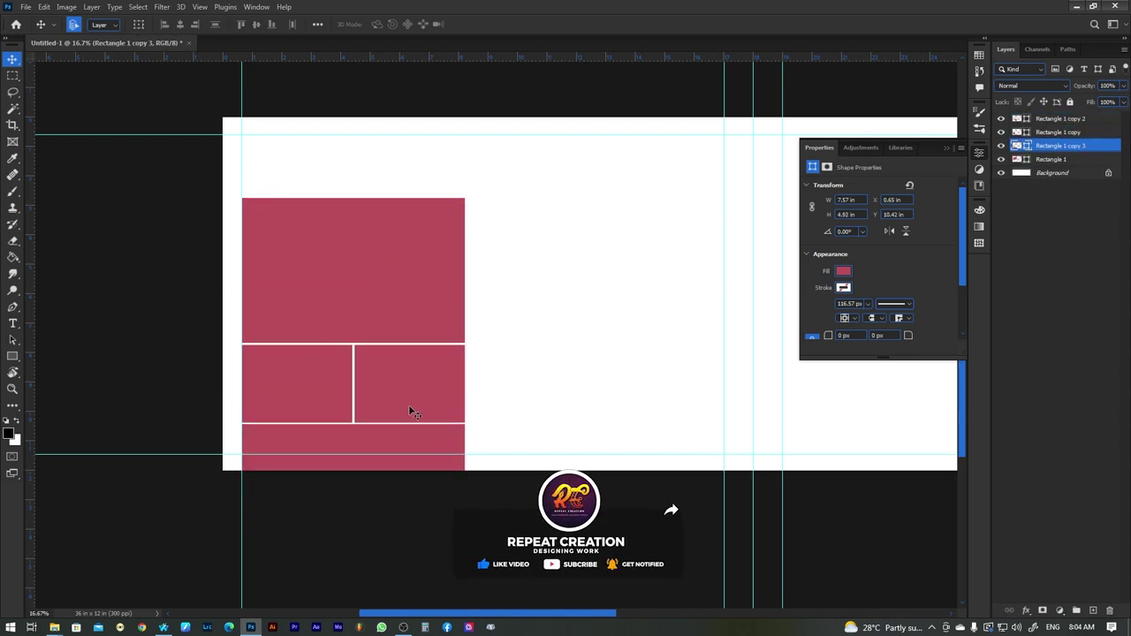
key(2)
key(6)
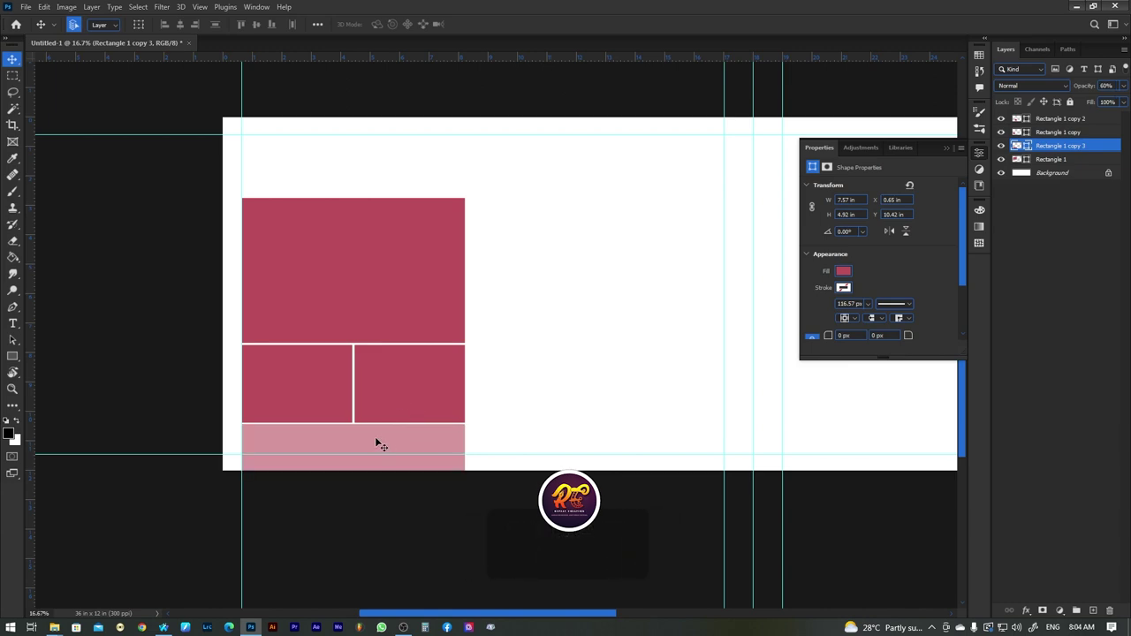
key(0)
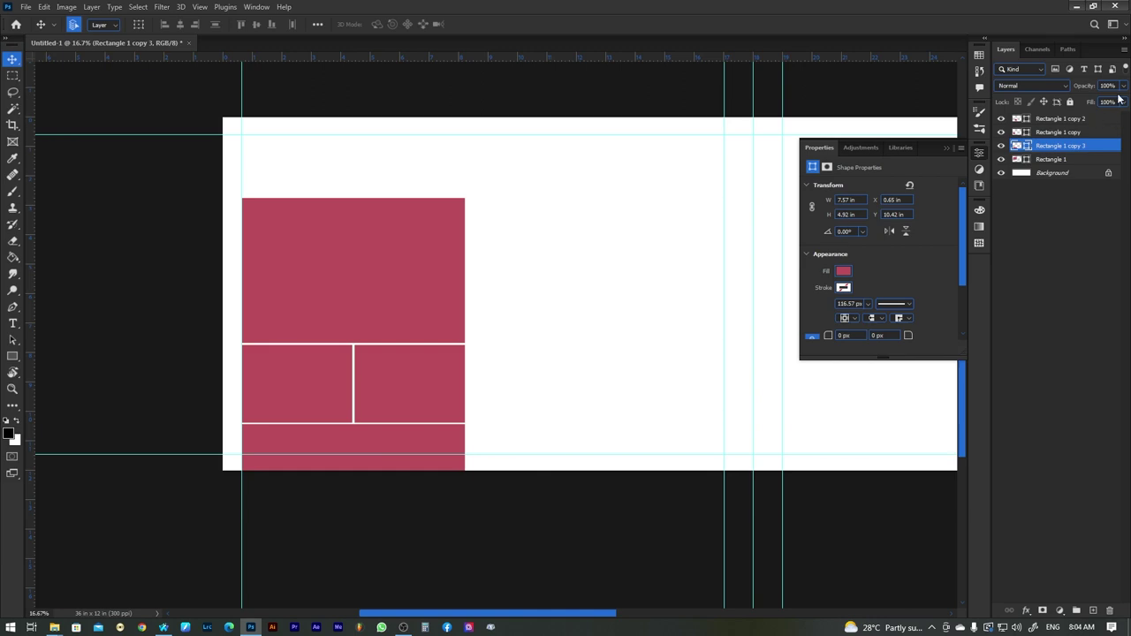
click(1124, 86)
click(1085, 99)
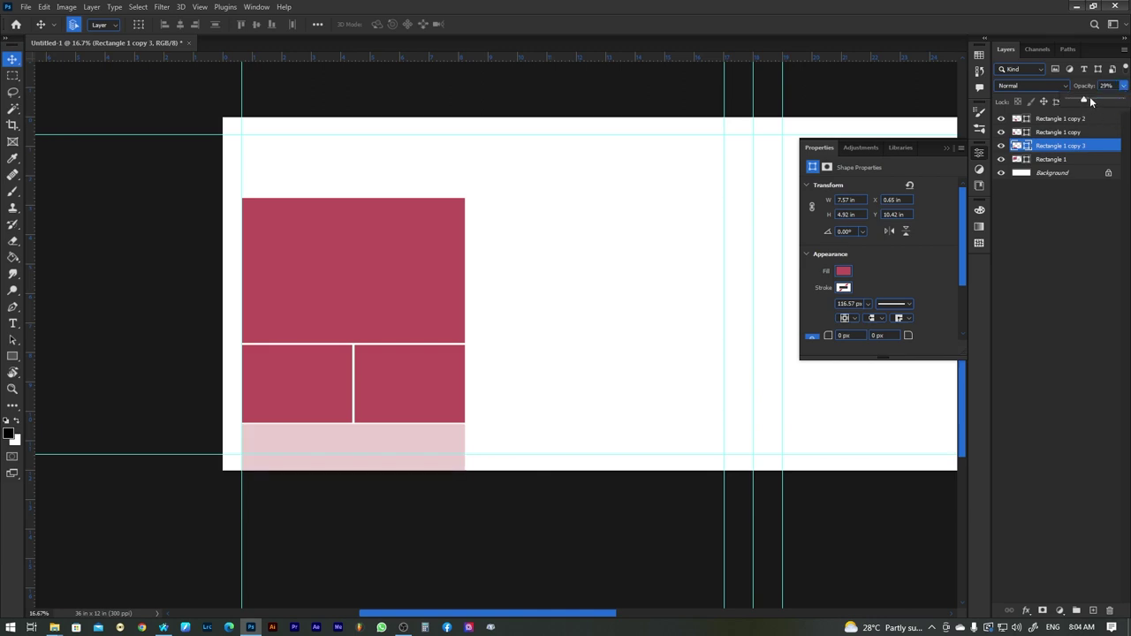
drag(1090, 99, 1089, 99)
Duplicate the light-pink rectangle upward and enlarge it about 155% into a block behind the grid
click(407, 295)
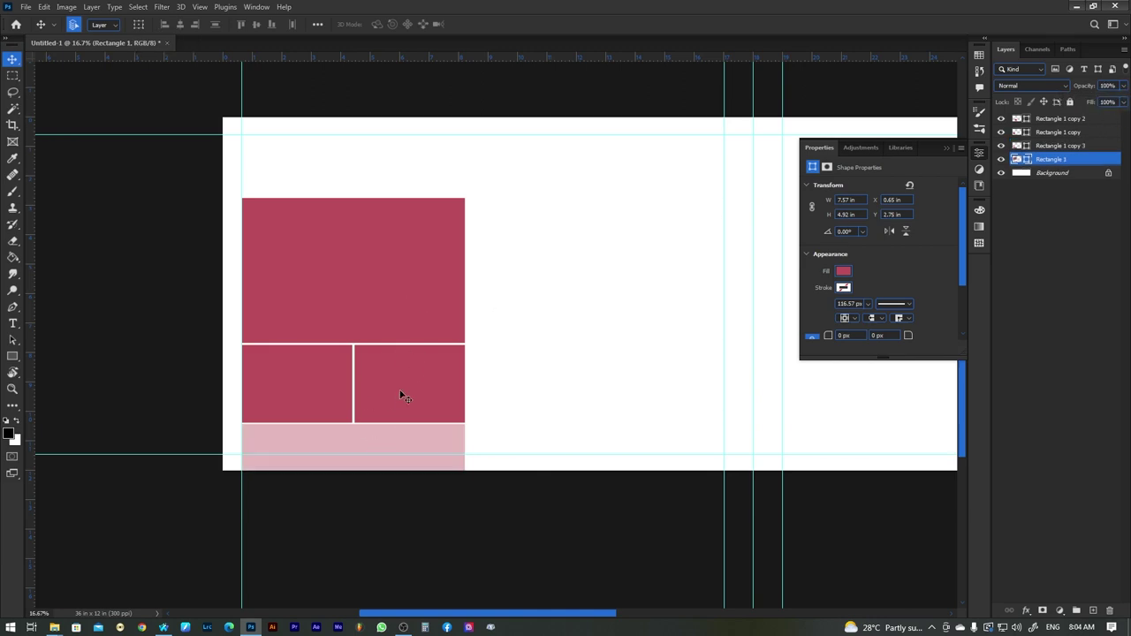
mouse_move(373, 452)
mouse_down()
mouse_move(377, 148)
mouse_move(560, 214)
mouse_up()
key(z)
key(ctrl+t)
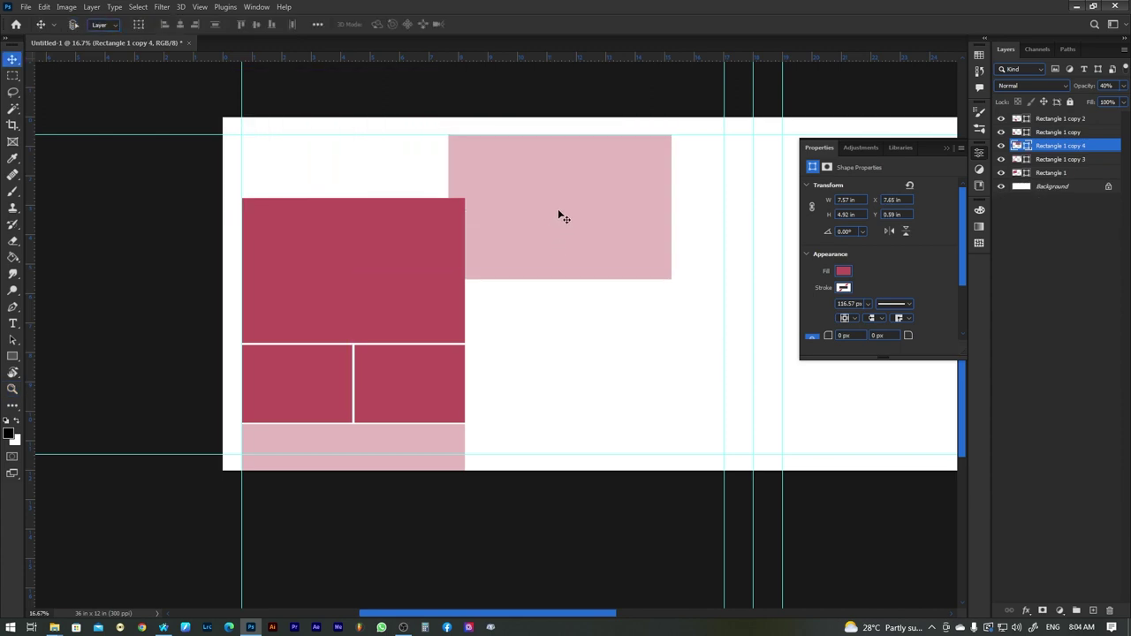
drag(704, 305, 687, 230)
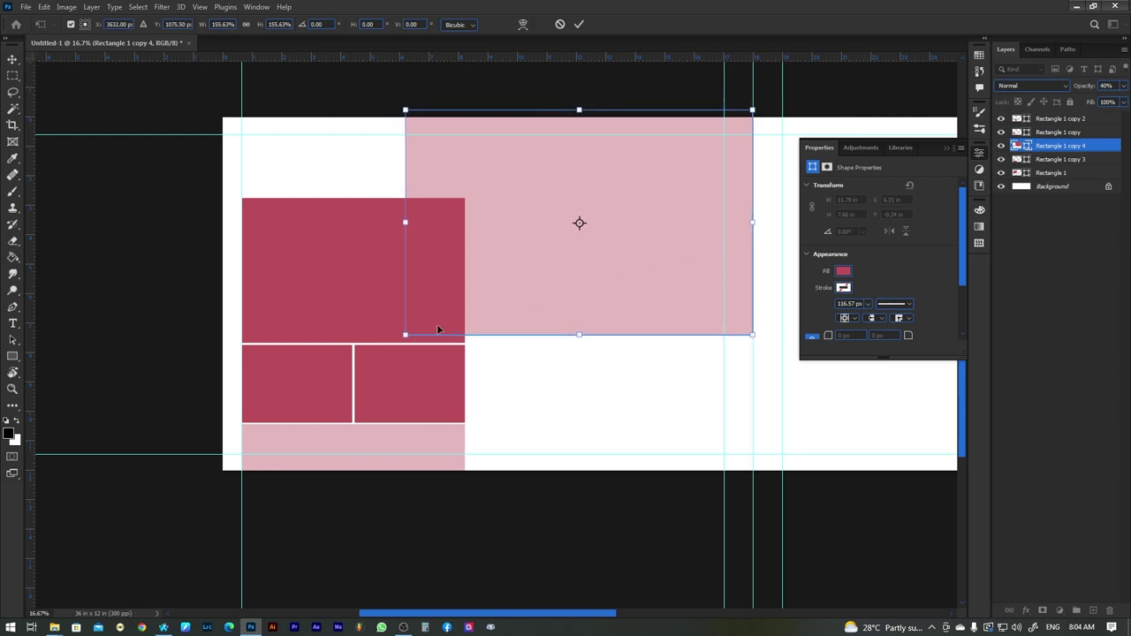
drag(404, 333, 355, 342)
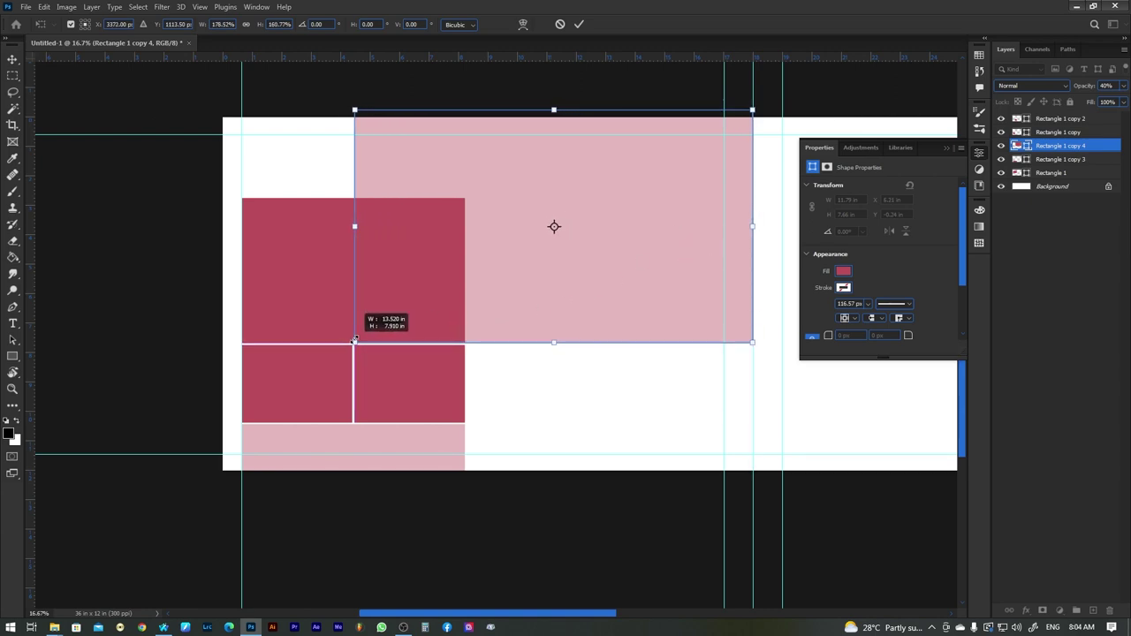
key(Return)
Copy the two small dark rectangles to the right beside the grid
click(399, 383)
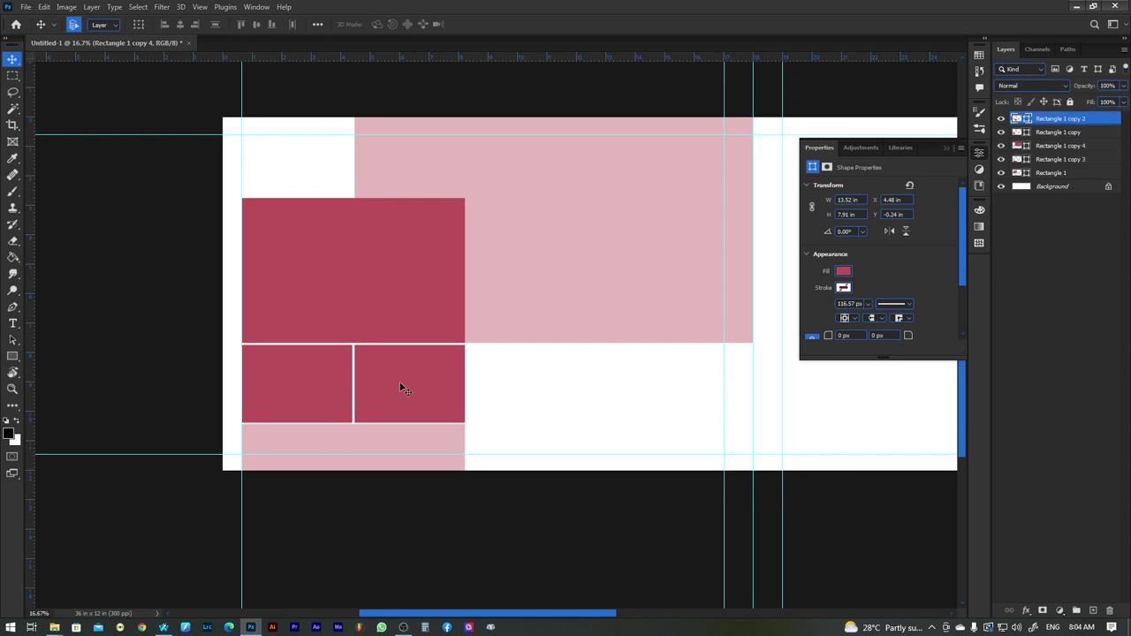
scroll(419, 278, up, 1)
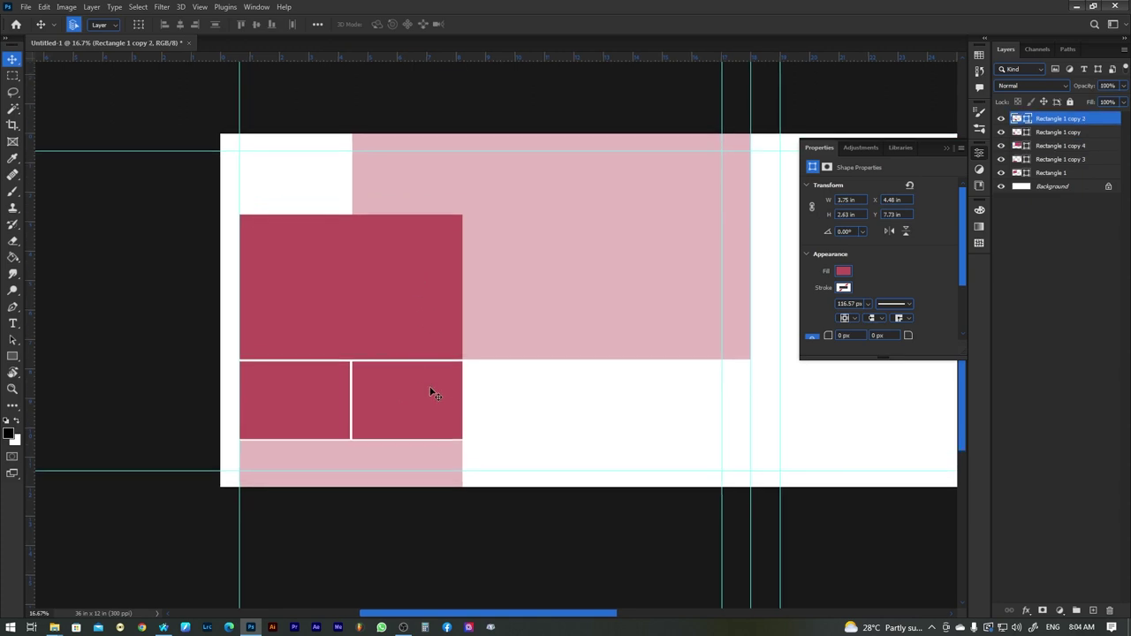
scroll(505, 369, right, 5)
scroll(354, 367, down, 2)
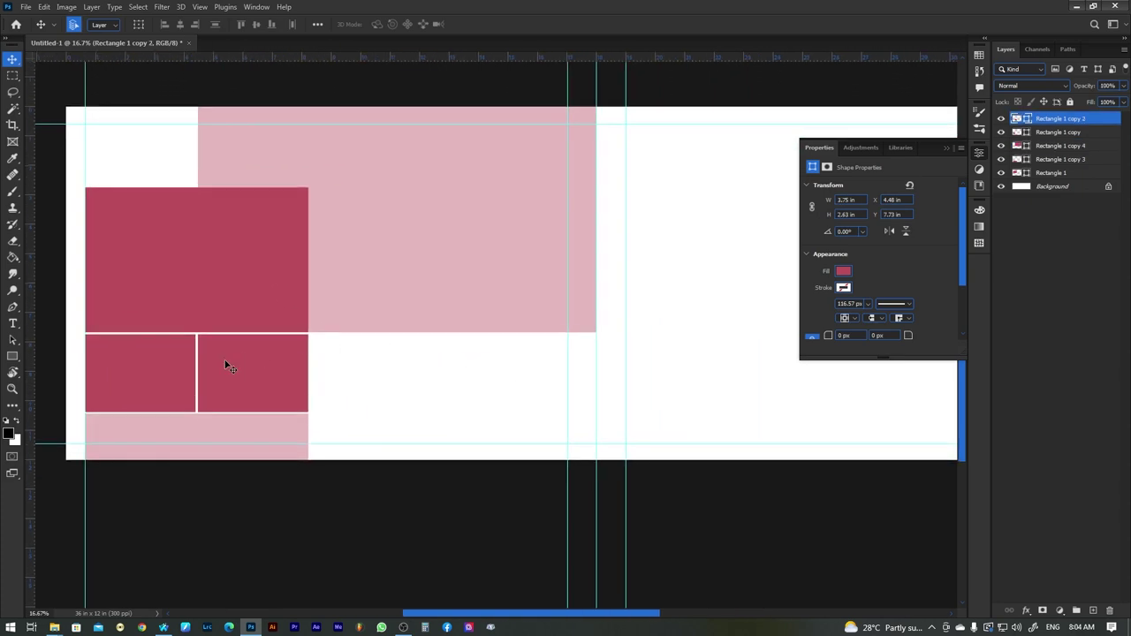
shift+click(196, 366)
mouse_move(219, 364)
mouse_down()
mouse_move(477, 375)
mouse_move(469, 390)
mouse_up()
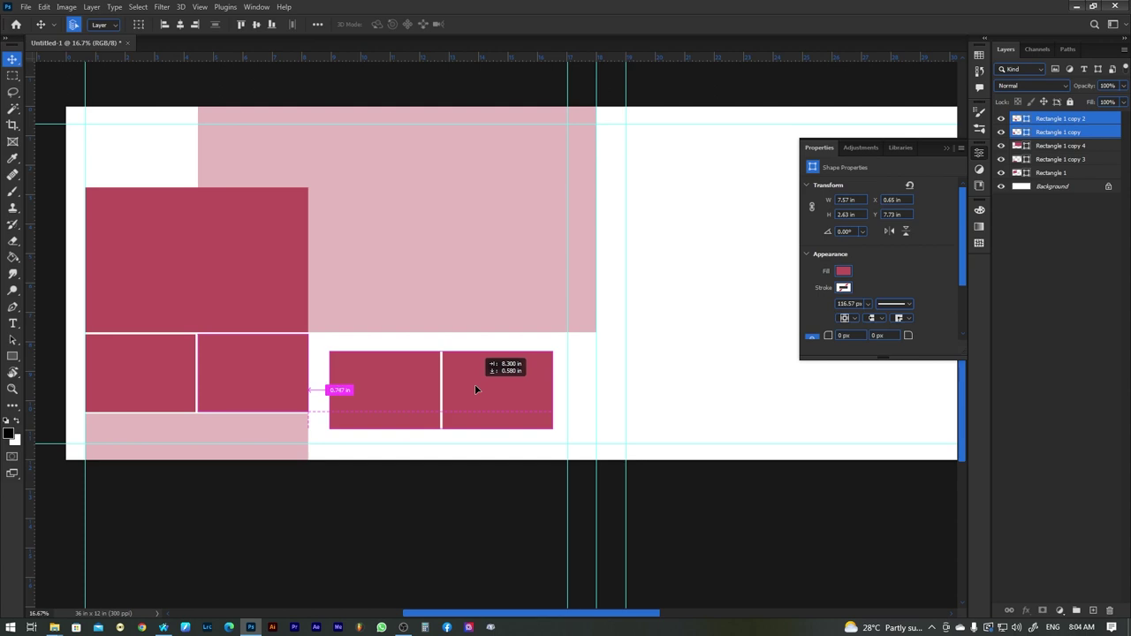
drag(470, 390, 478, 385)
Place a copy of a dark rectangle further to the right
scroll(578, 345, right, 2)
mouse_move(164, 226)
mouse_down()
mouse_move(662, 253)
mouse_move(446, 259)
mouse_up()
scroll(446, 259, right, 2)
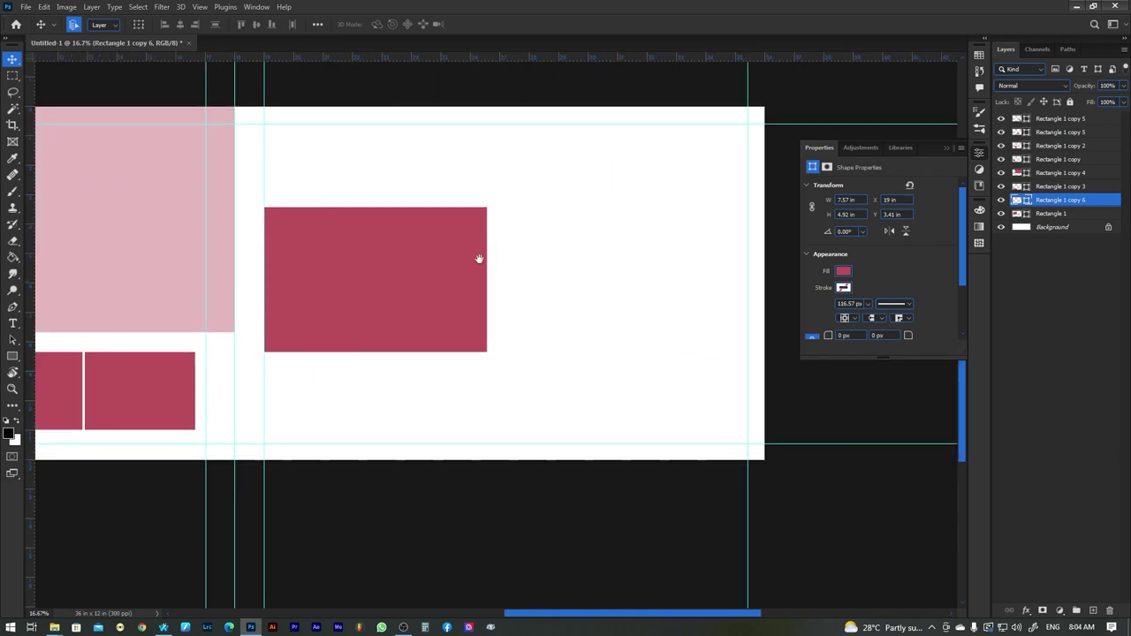
key(ctrl+t)
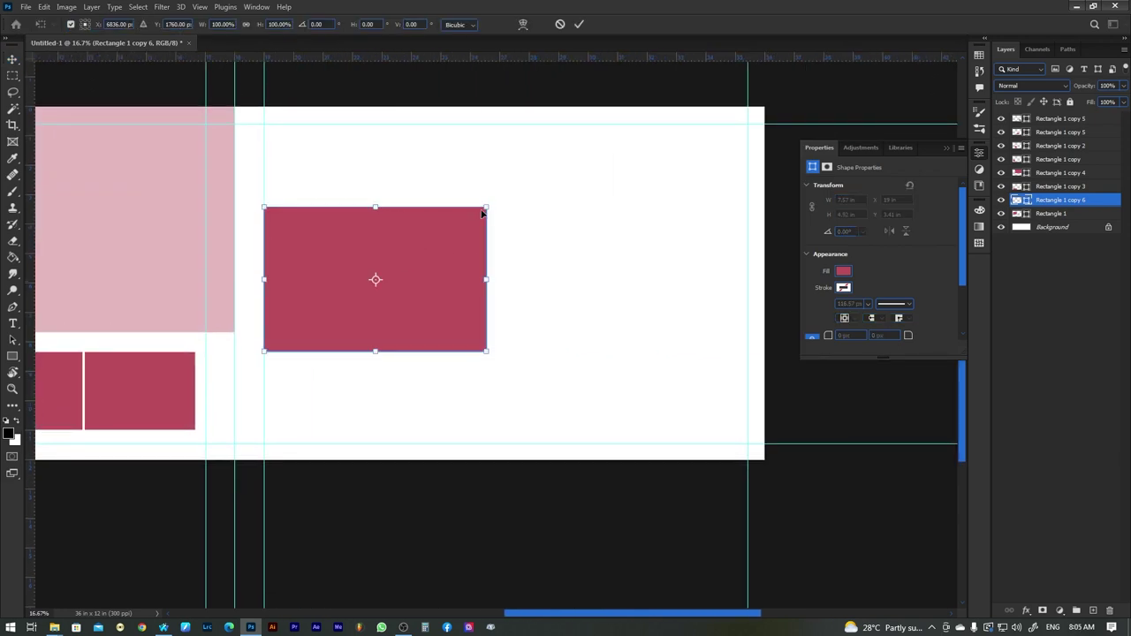
Scale the dark rectangle about 276% and fit it over the spread's right half
drag(492, 206, 684, 79)
drag(303, 213, 472, 216)
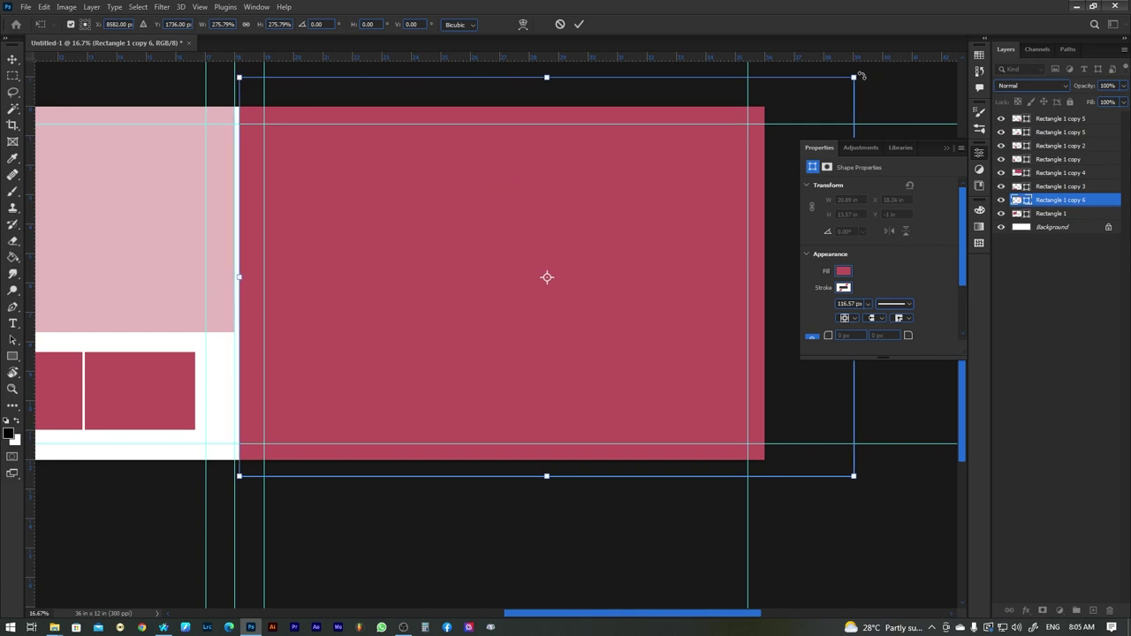
drag(860, 77, 776, 94)
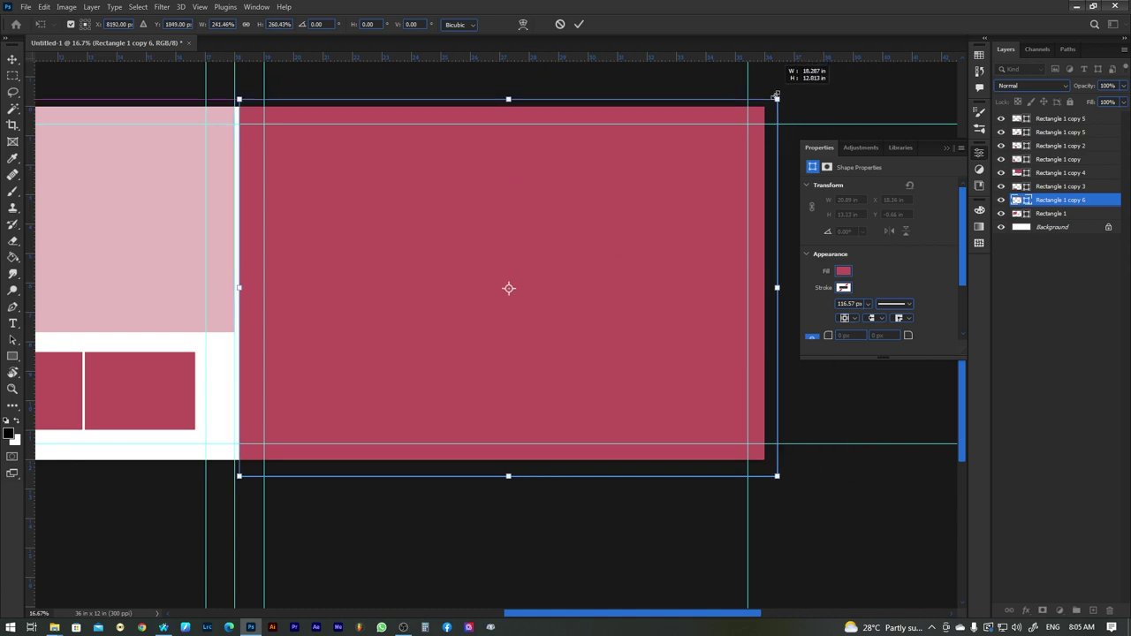
key(Return)
Hide the panels and zoom out to preview the whole spread
scroll(512, 257, left, 3)
key(Tab)
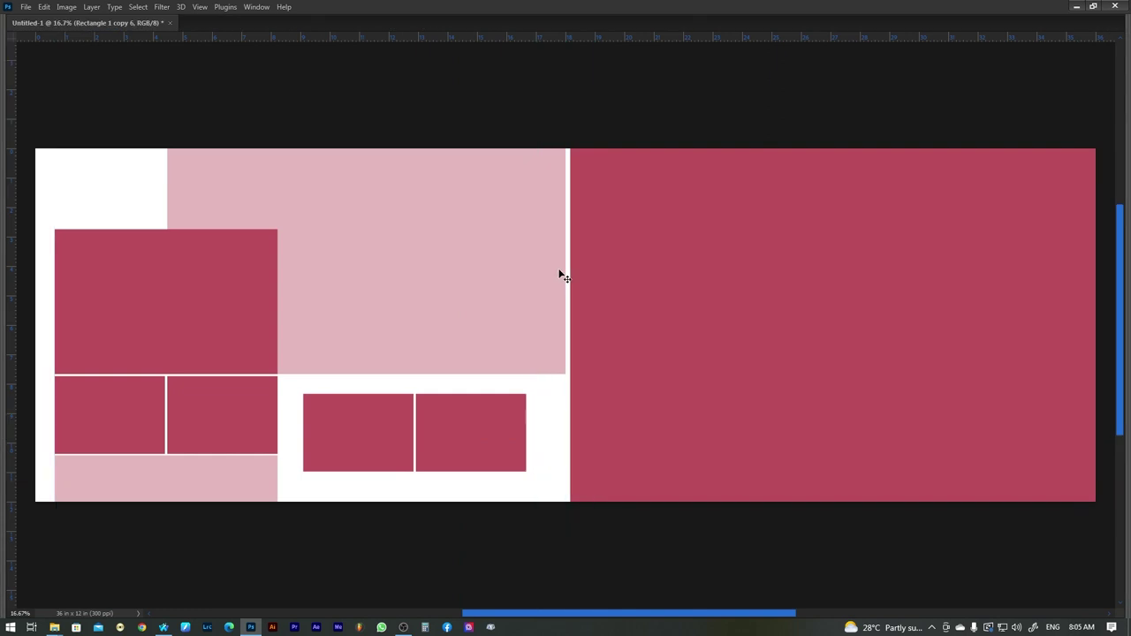
key(ctrl+minus)
key(Tab)
key(Tab)
drag(656, 358, 662, 334)
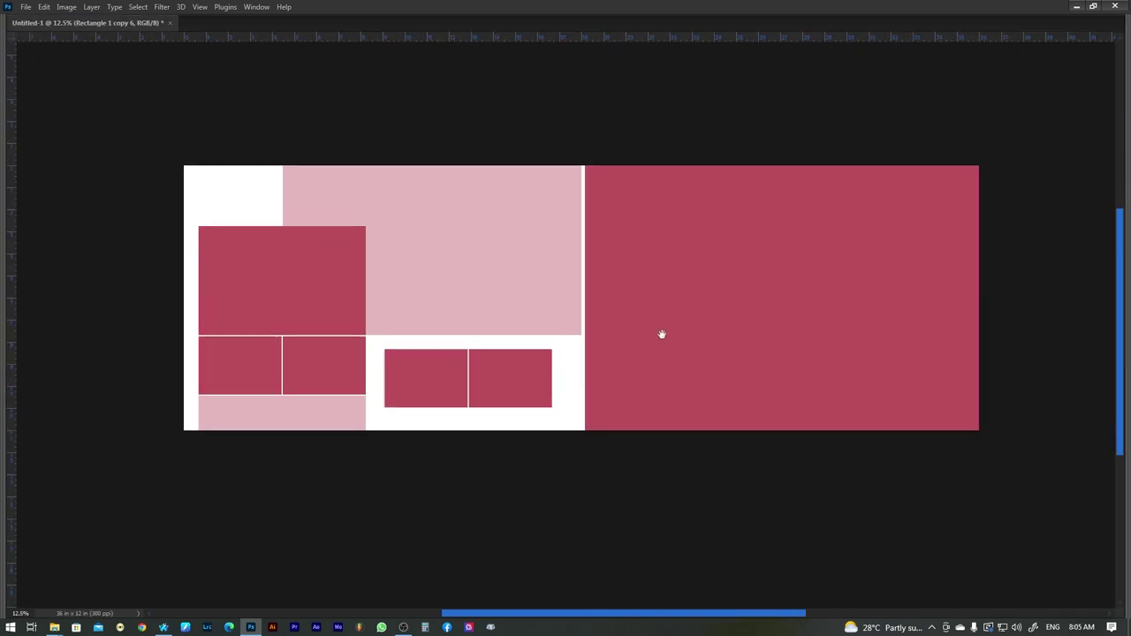
key(ctrl+plus)
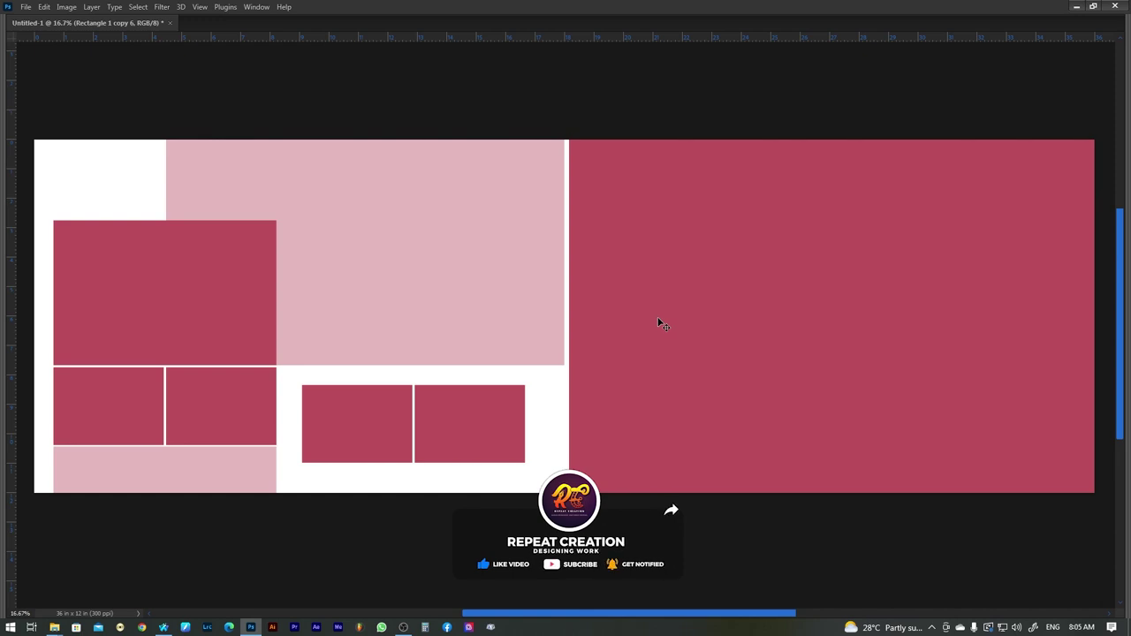
Copy the large pink block over the top-left rectangle and give the copy a white fill
key(Tab)
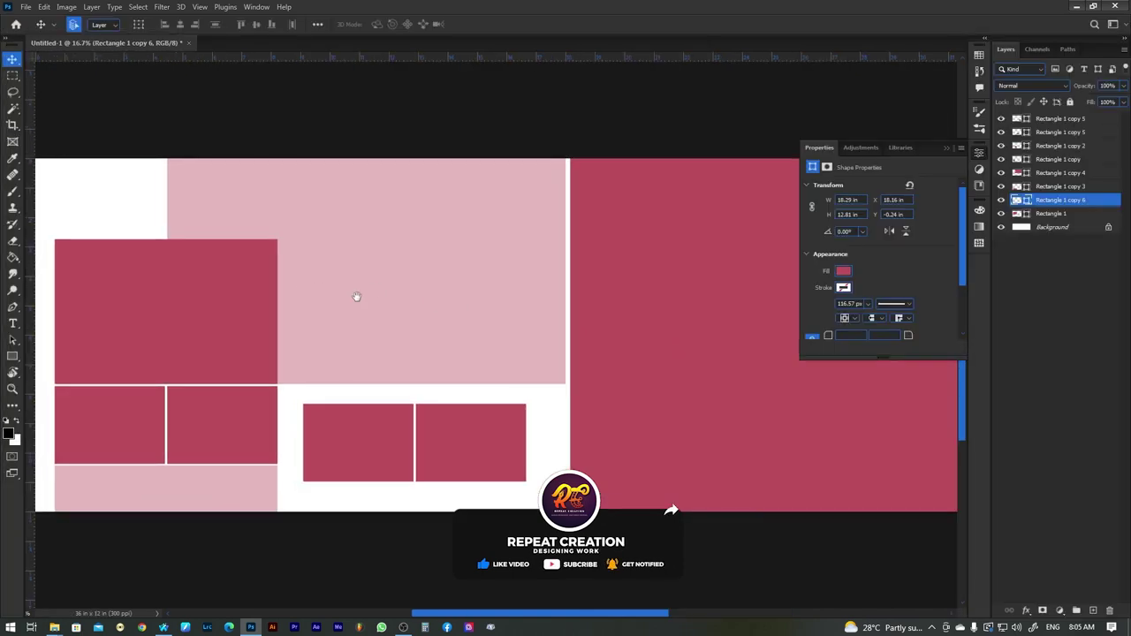
click(448, 241)
drag(579, 177, 319, 247)
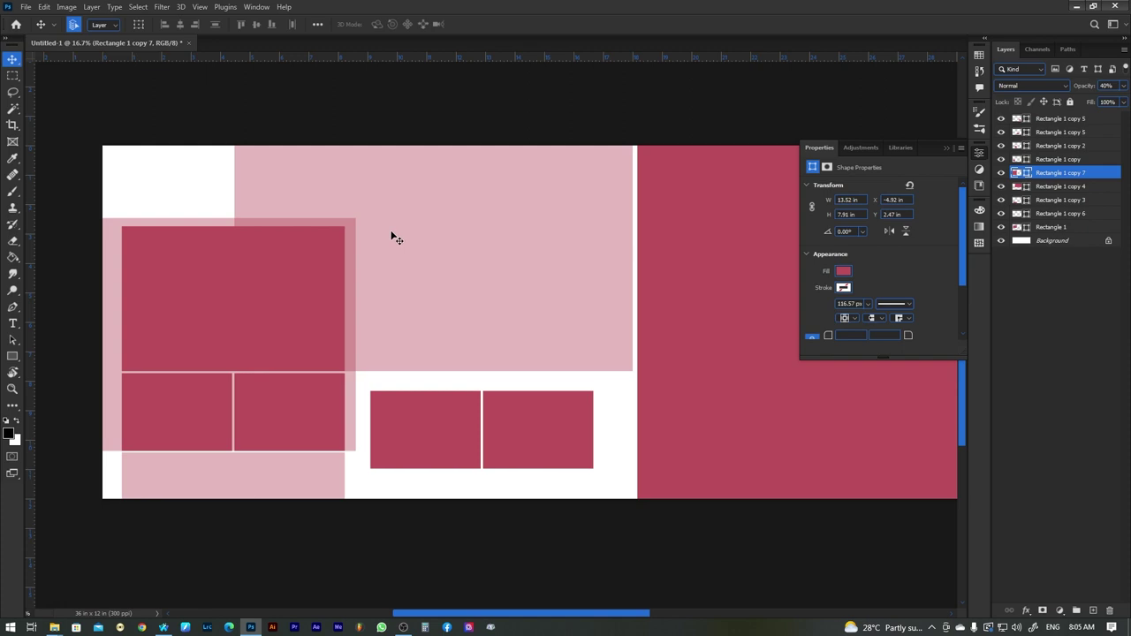
click(843, 272)
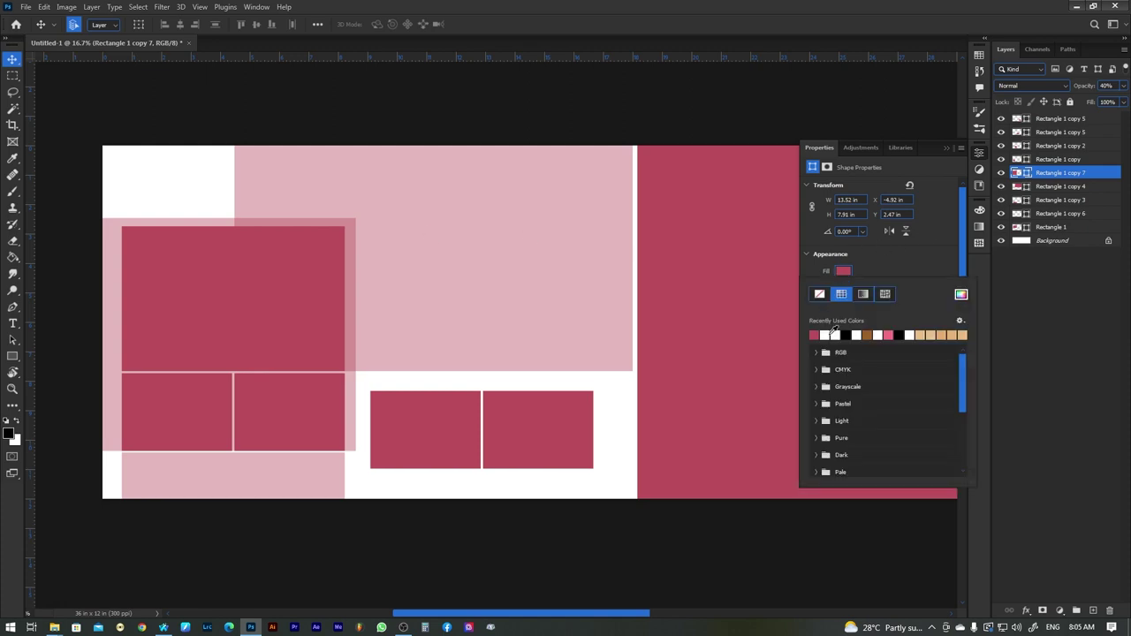
click(834, 334)
click(314, 226)
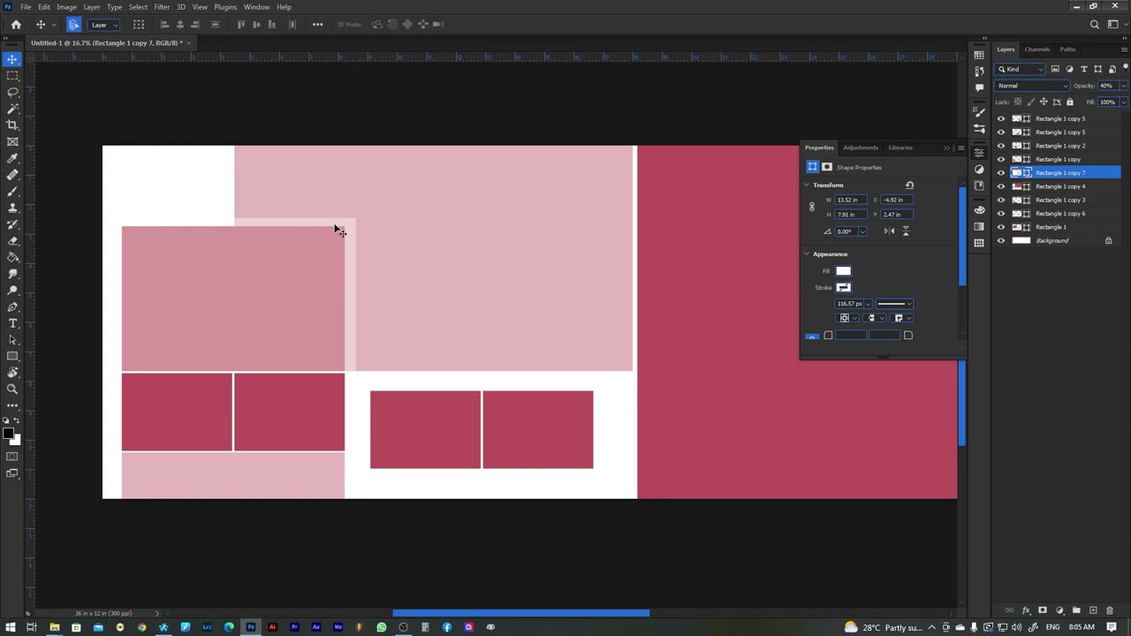
click(566, 244)
key(Tab)
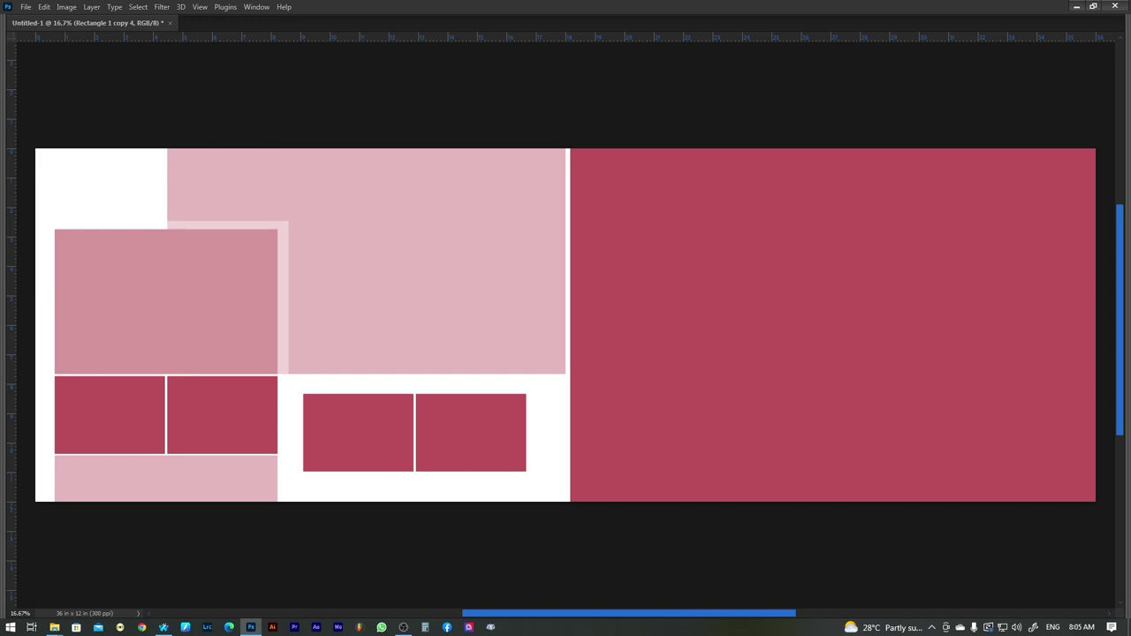
Set the large pink block's layer to full opacity
right_click(466, 250)
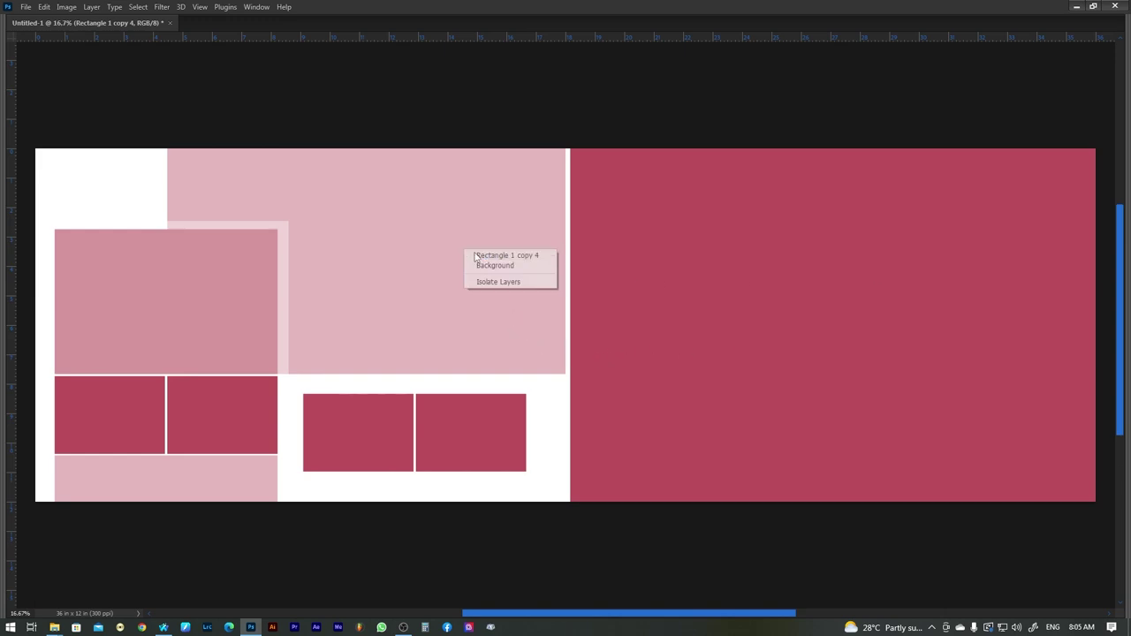
click(481, 256)
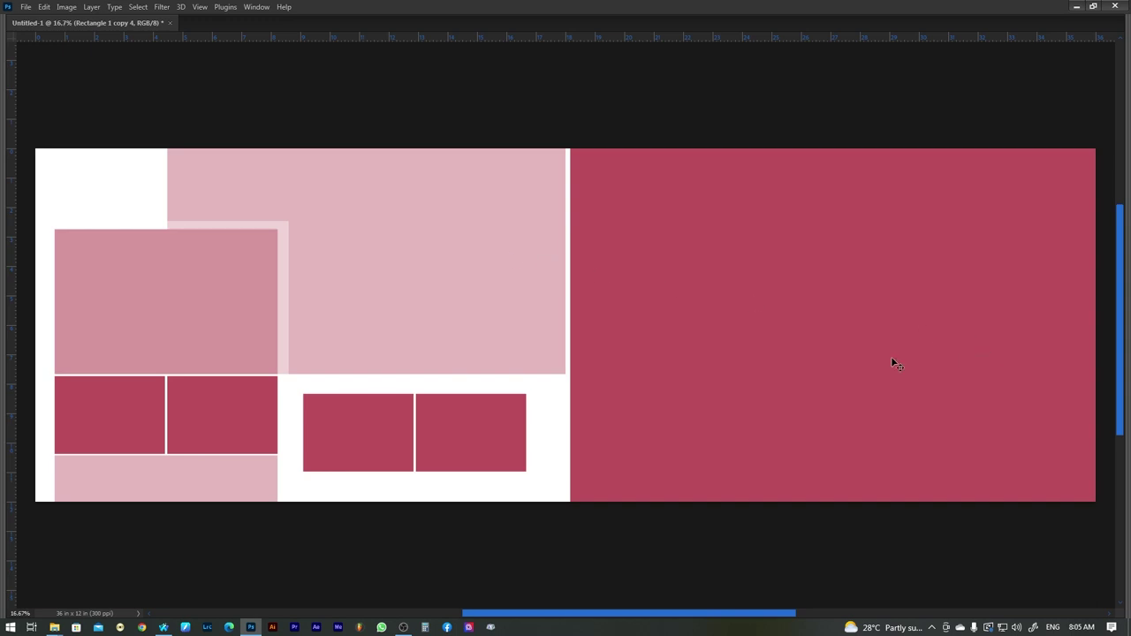
key(Tab)
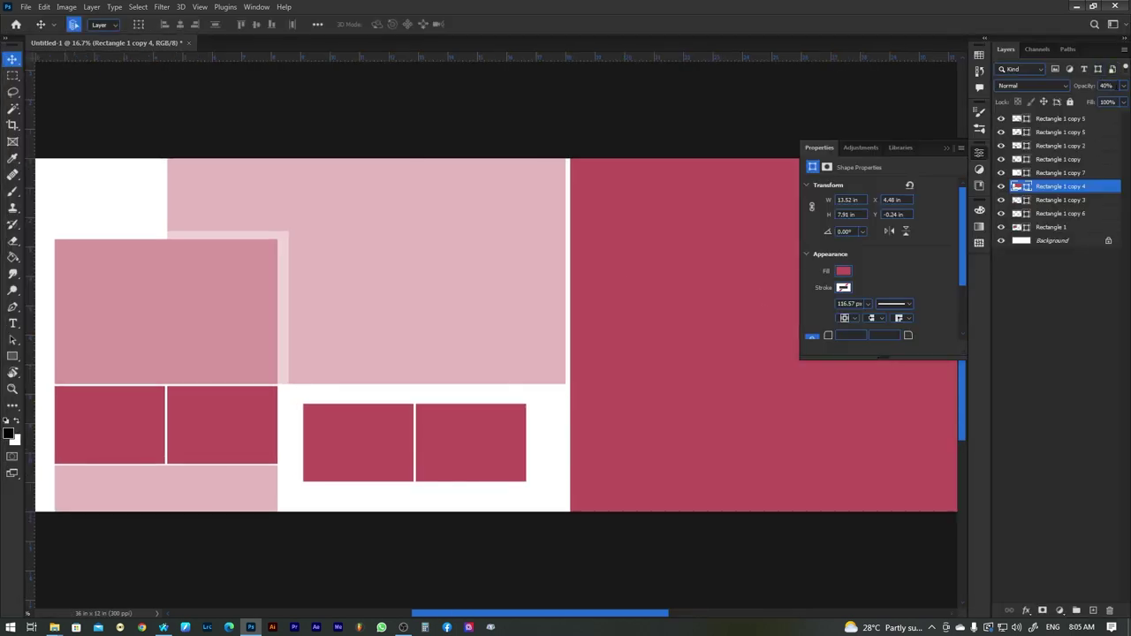
click(1122, 87)
text(100)
key(Return)
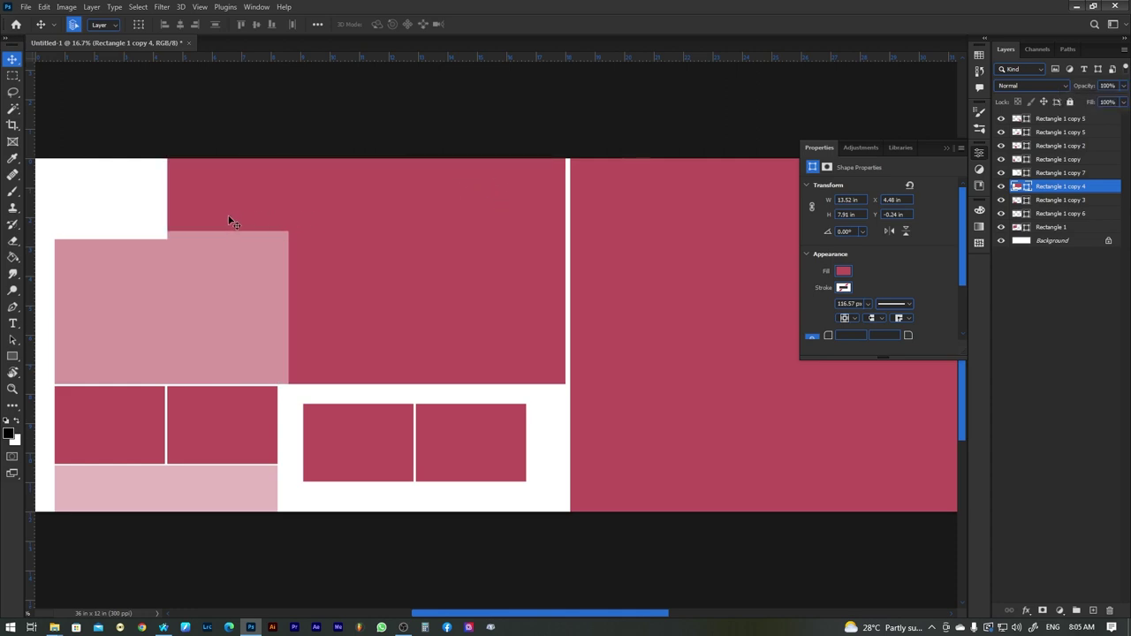
Try selecting the white overlay on the canvas, undoing an accidental move of the dark block
click(162, 228)
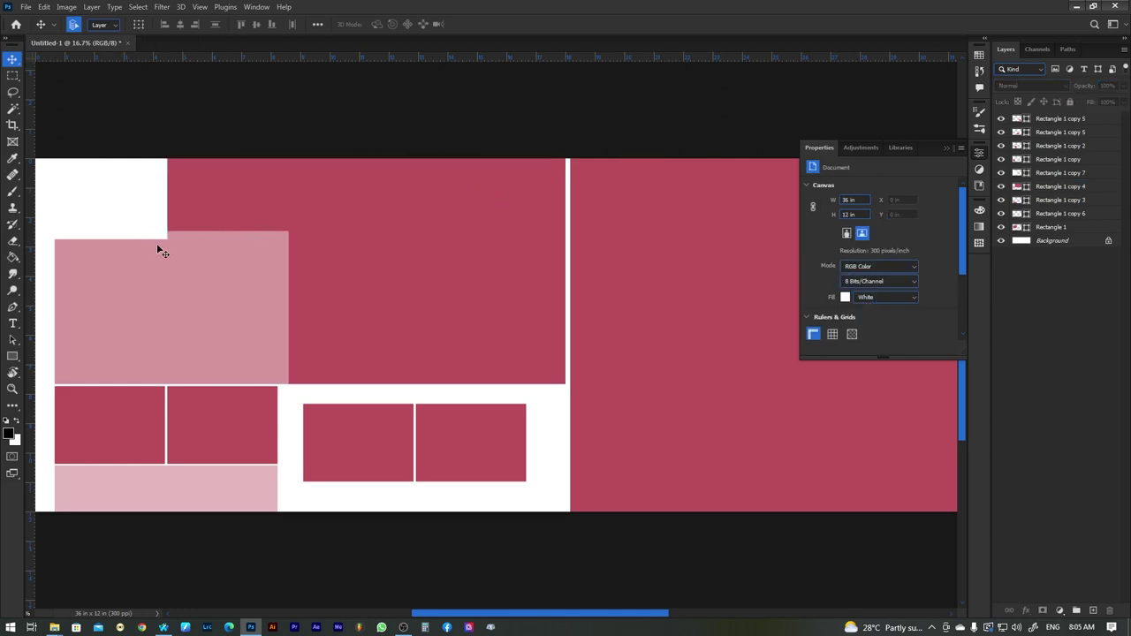
click(173, 257)
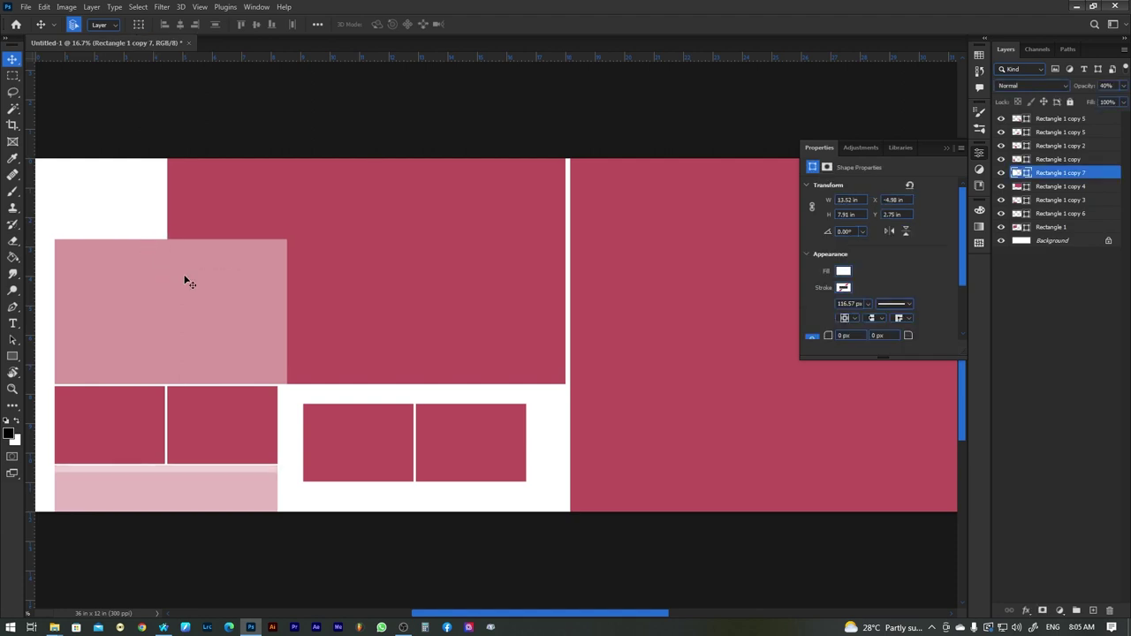
drag(168, 280, 147, 177)
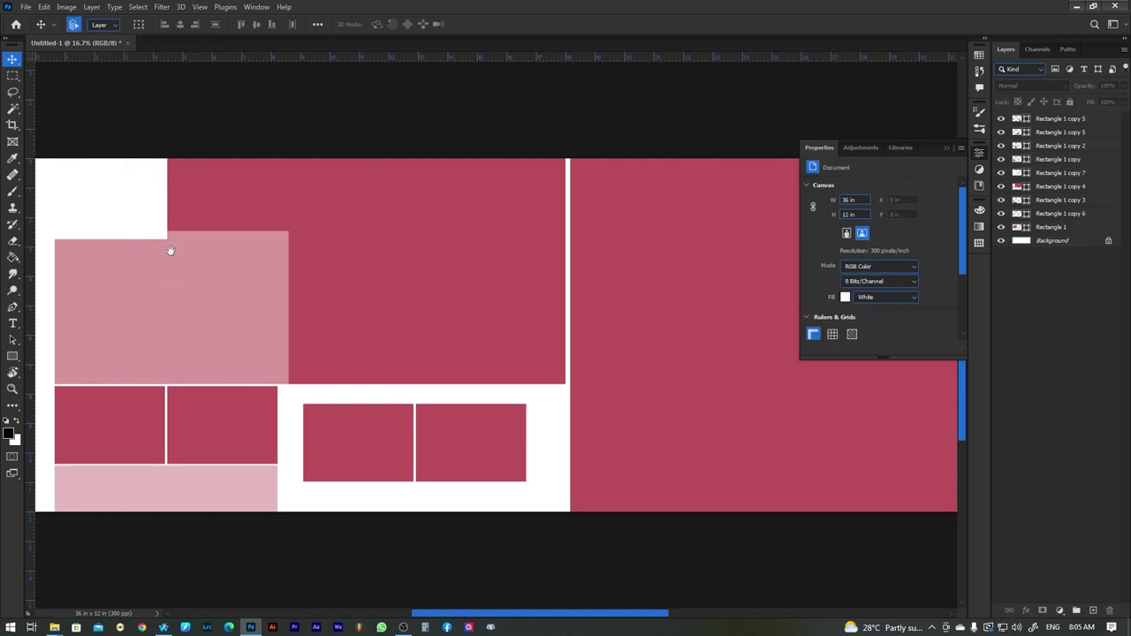
scroll(168, 250, left, 3)
drag(311, 212, 382, 183)
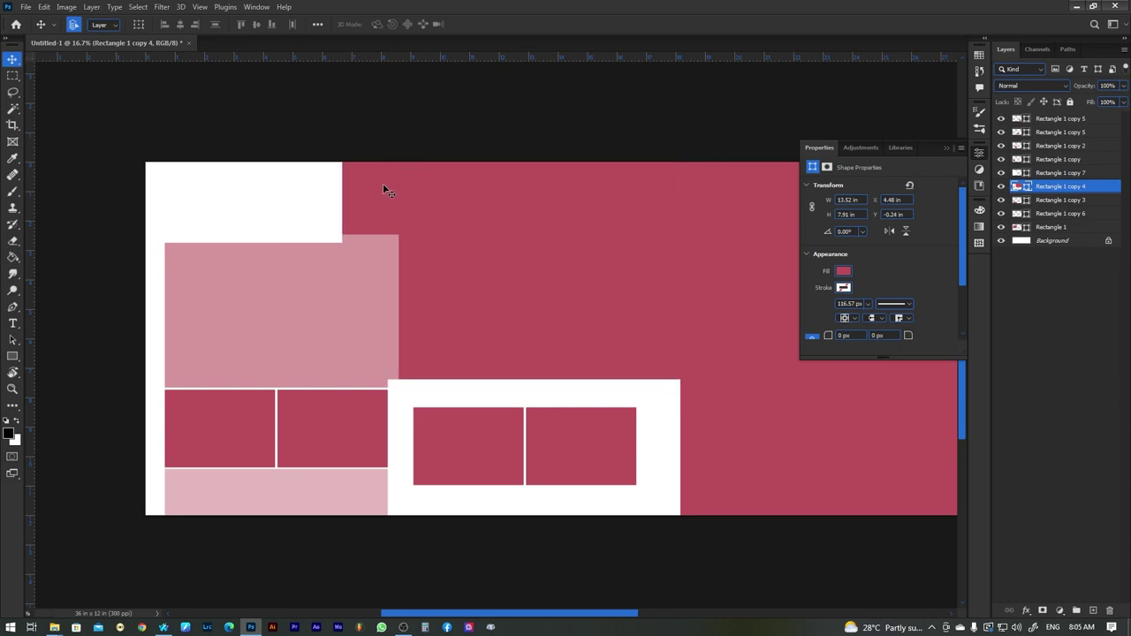
key(ctrl+z)
Make the white overlay fully opaque and move it beneath Rectangle 1 in the layer stack
key(ctrl)
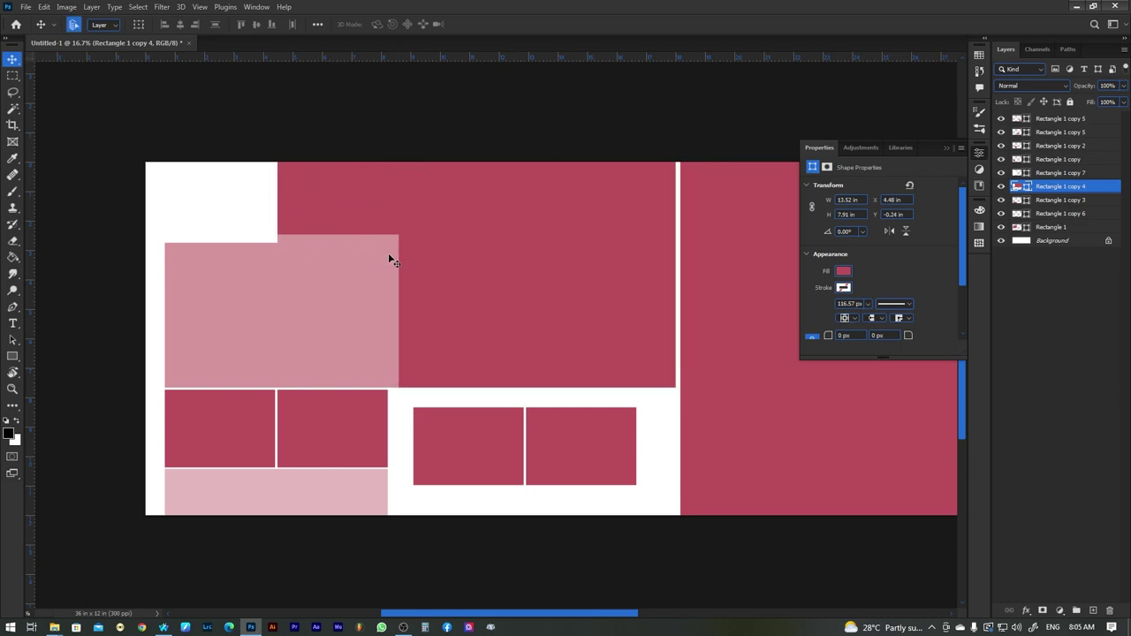
ctrl+click(371, 246)
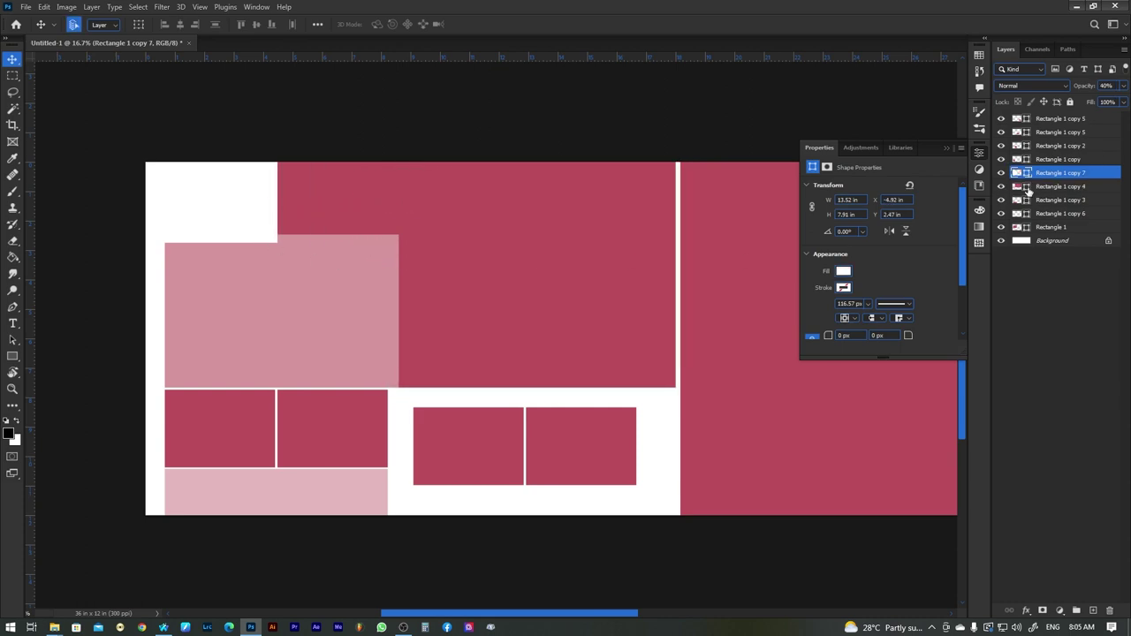
click(1122, 86)
drag(1095, 101, 1123, 103)
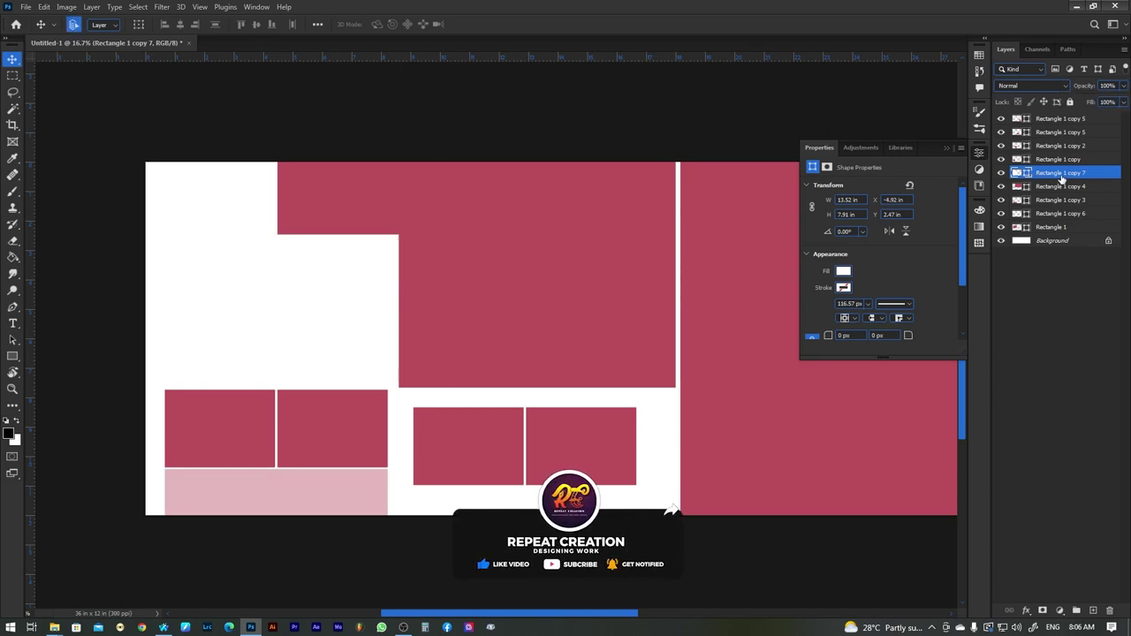
drag(1062, 179, 1056, 228)
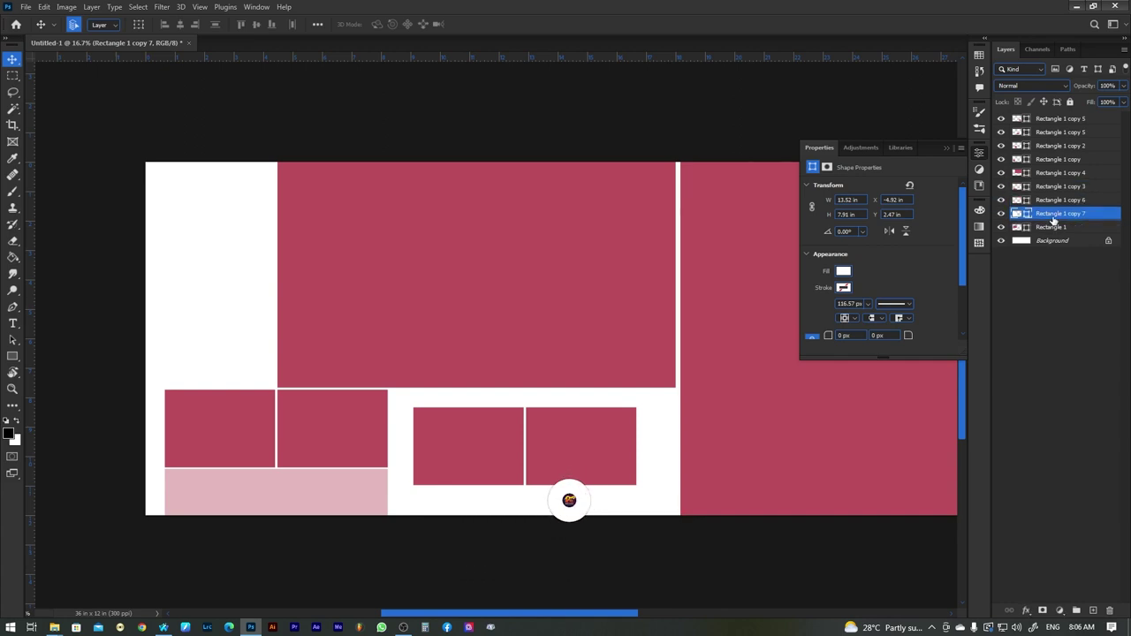
mouse_move(1057, 227)
mouse_down()
mouse_move(1055, 239)
mouse_move(1069, 118)
mouse_up()
click(243, 281)
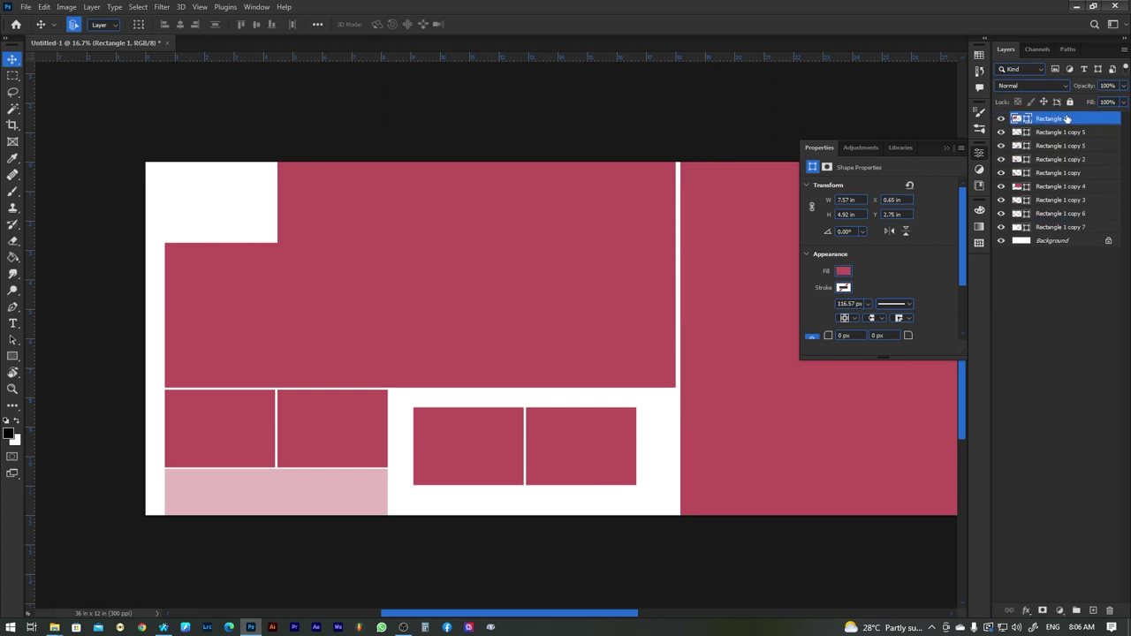
Fill the large top rectangle with dark maroon #79444b
click(575, 209)
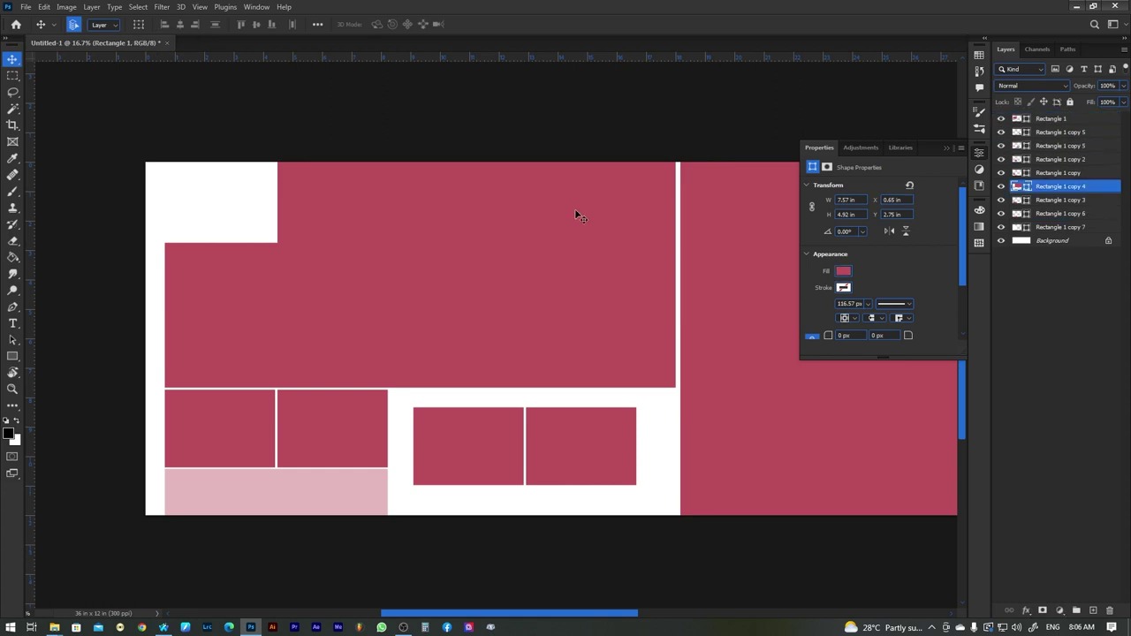
click(844, 272)
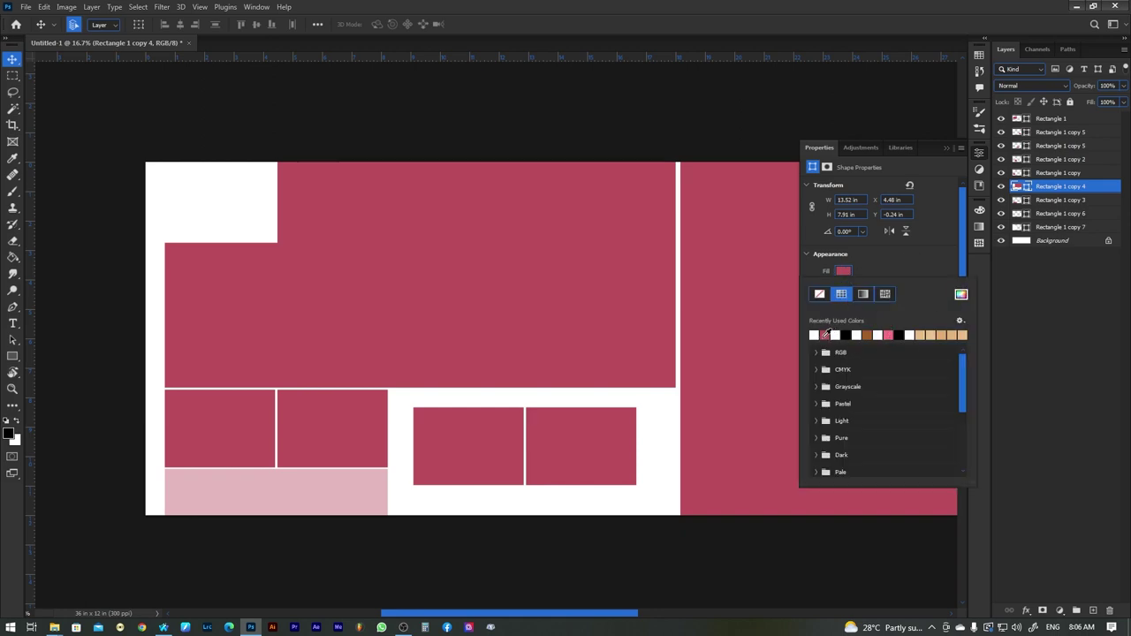
click(967, 293)
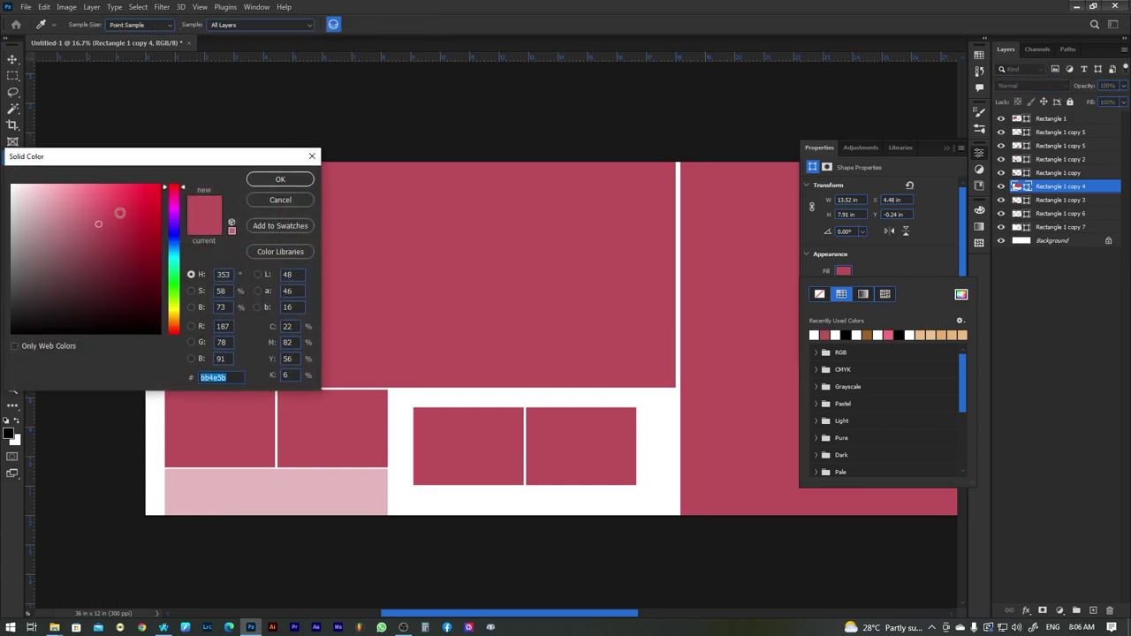
click(76, 263)
click(277, 181)
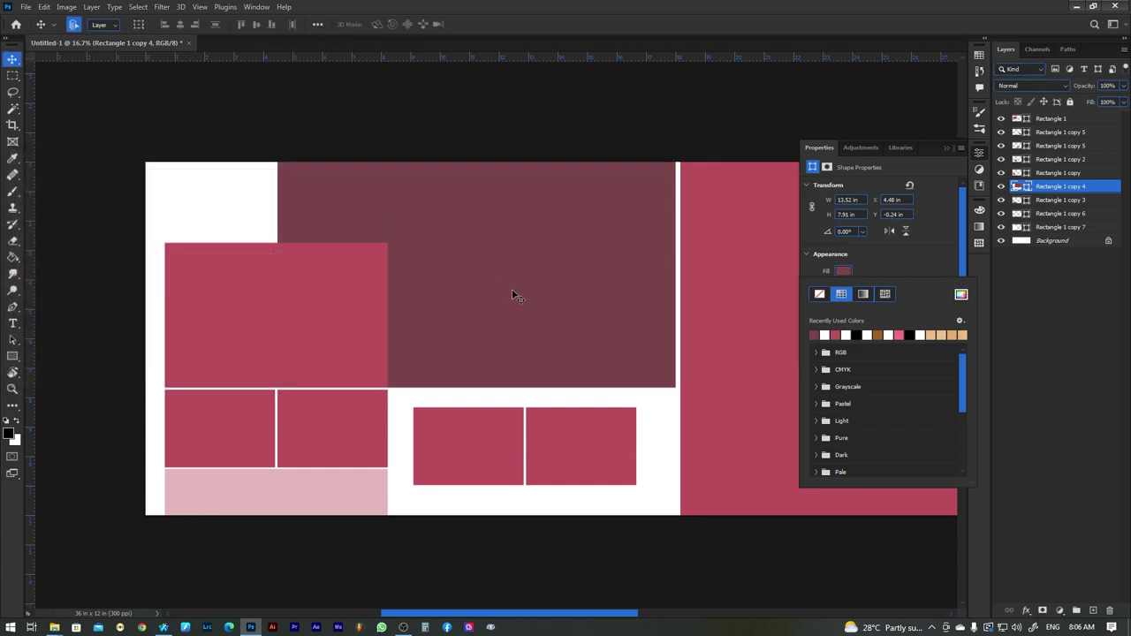
Raise the white rectangle layer above the maroon block and preview the spread
right_click(314, 299)
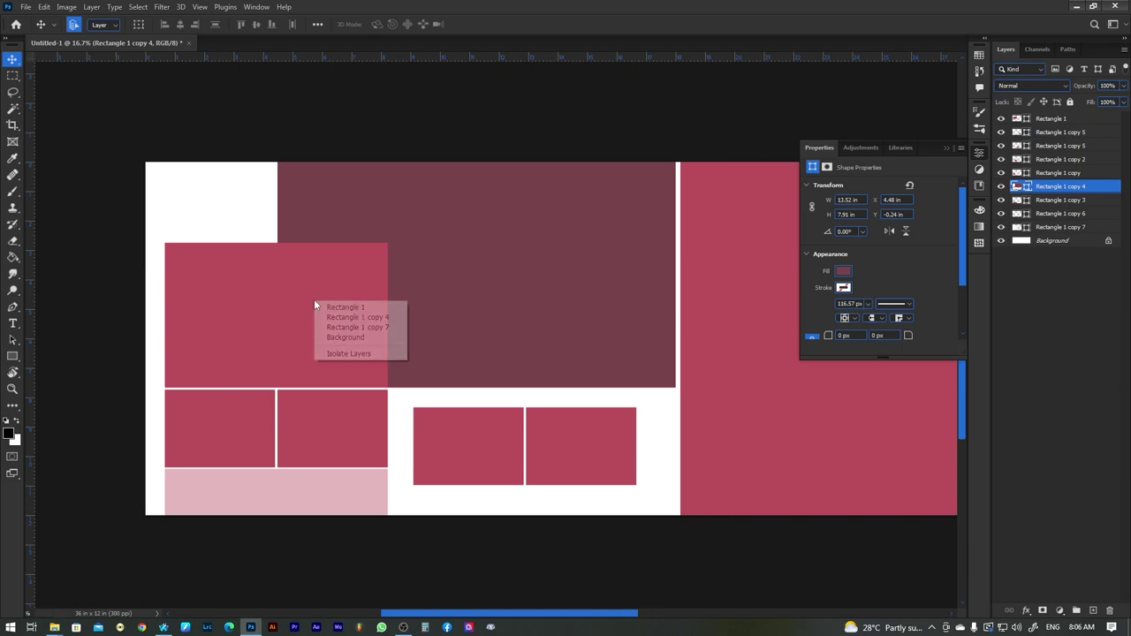
right_click(228, 264)
click(257, 283)
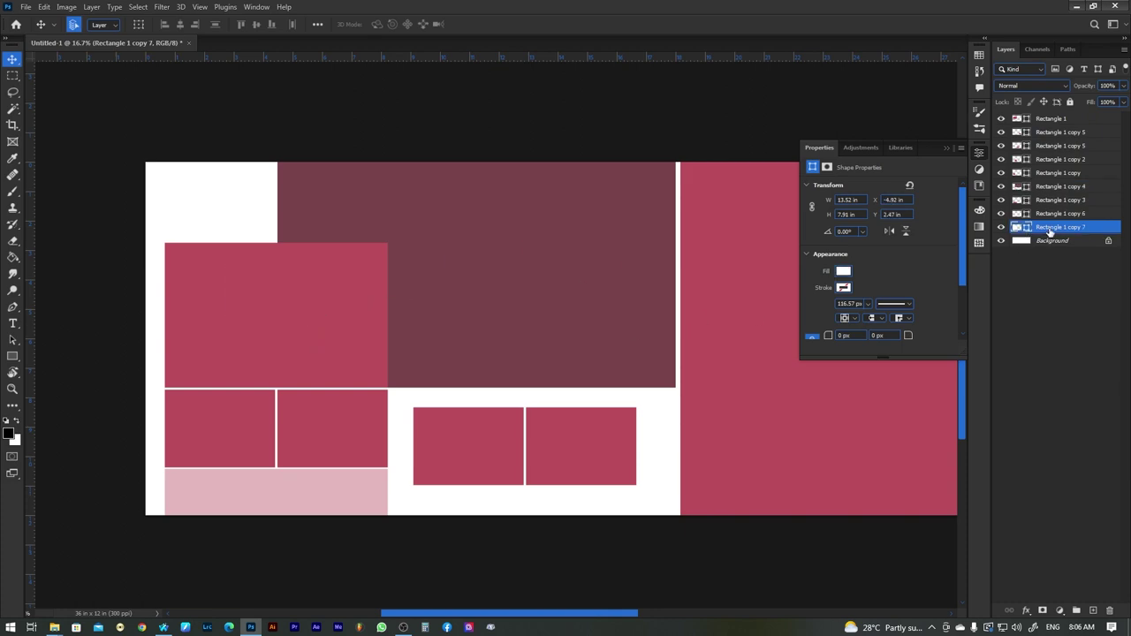
mouse_move(1052, 227)
mouse_down()
mouse_move(1056, 181)
mouse_move(1047, 189)
mouse_up()
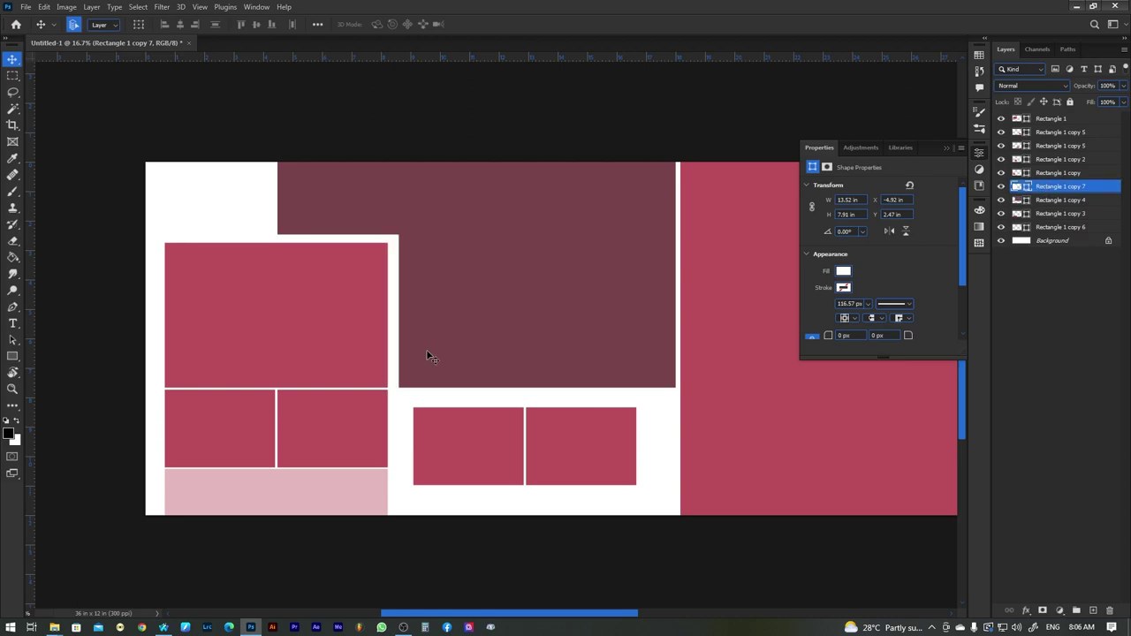
click(341, 324)
key(Tab)
key(Tab)
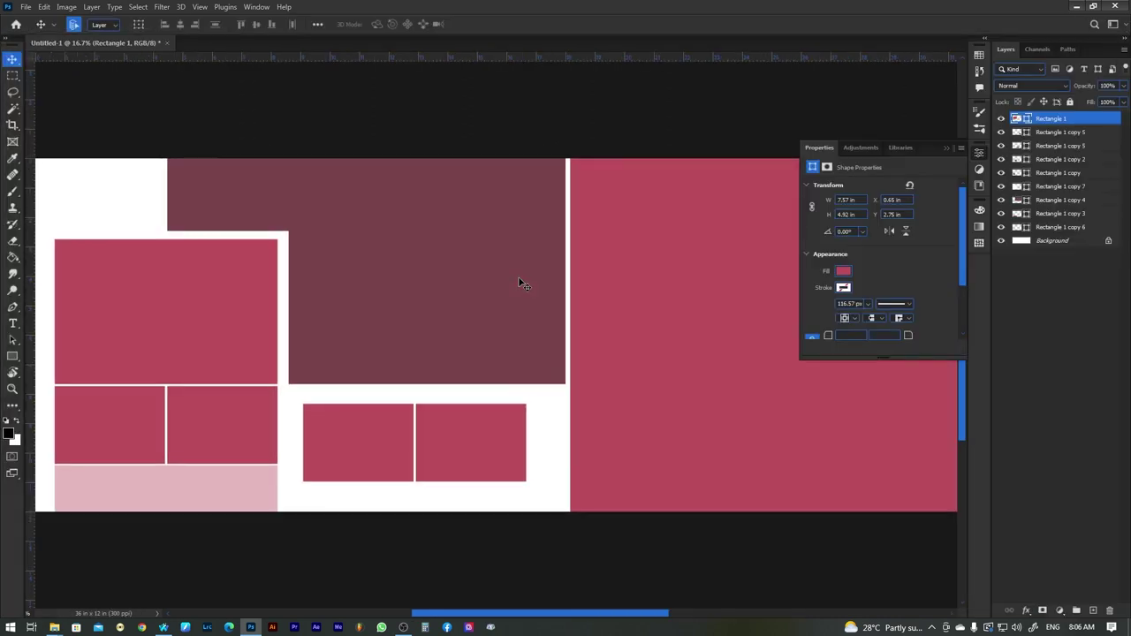
click(428, 277)
key(Tab)
mouse_move(431, 273)
mouse_down()
mouse_move(487, 277)
mouse_move(455, 280)
mouse_up()
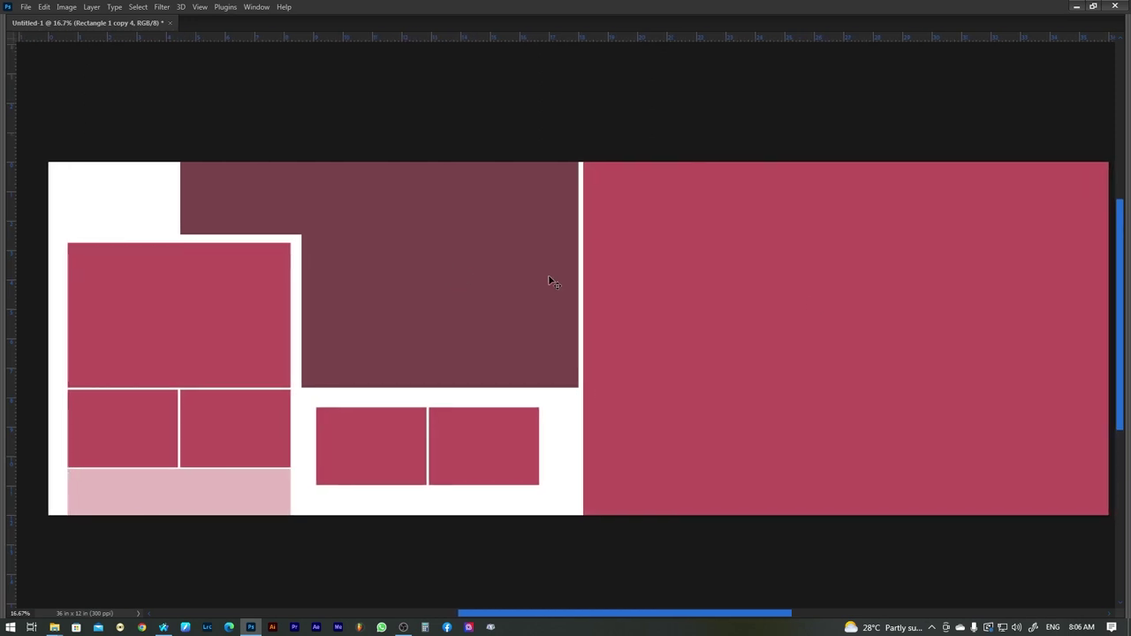
Open the wedding logo sheet 04.psd from File Explorer in Photoshop
click(54, 626)
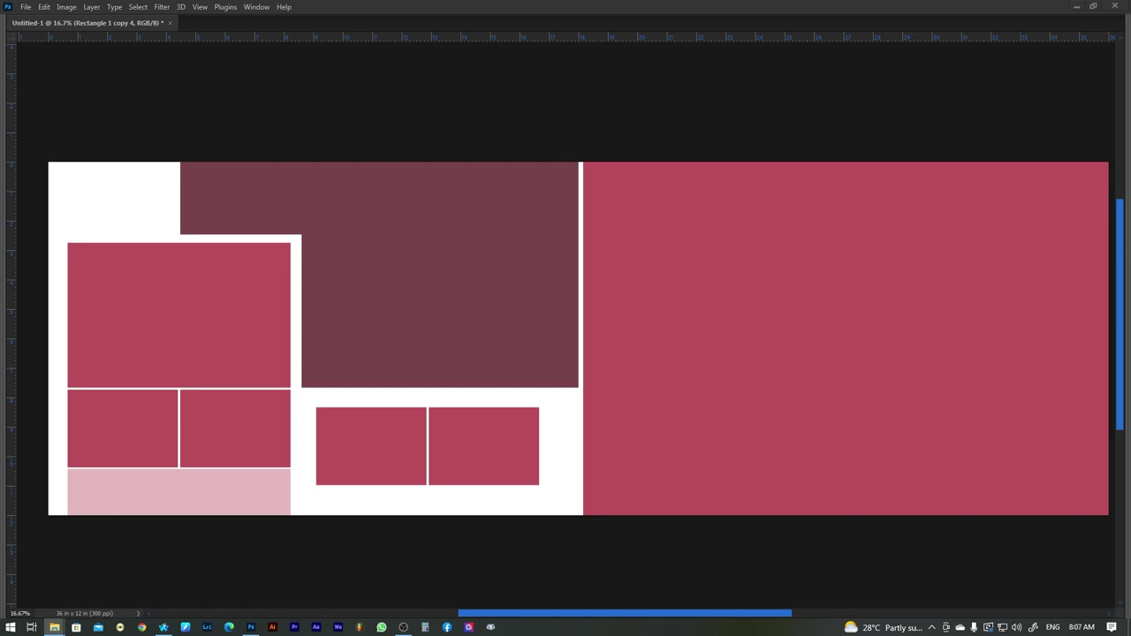
click(937, 231)
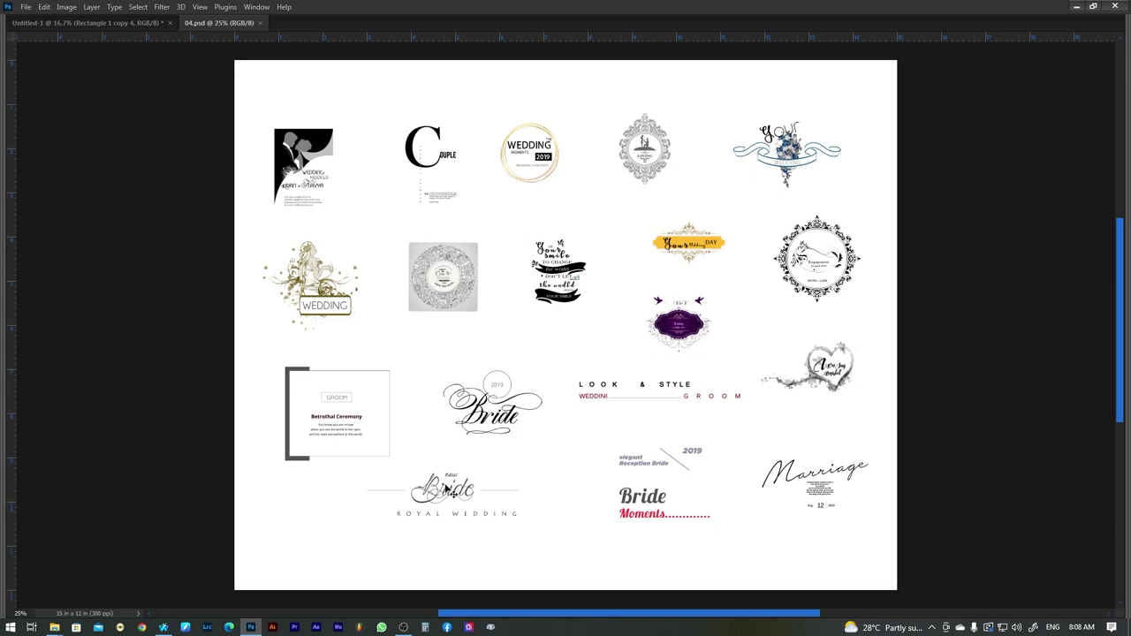
Undo the stray move, then drag the Bride ROYAL WEDDING logo layer onto the spread's white area
drag(447, 490, 473, 496)
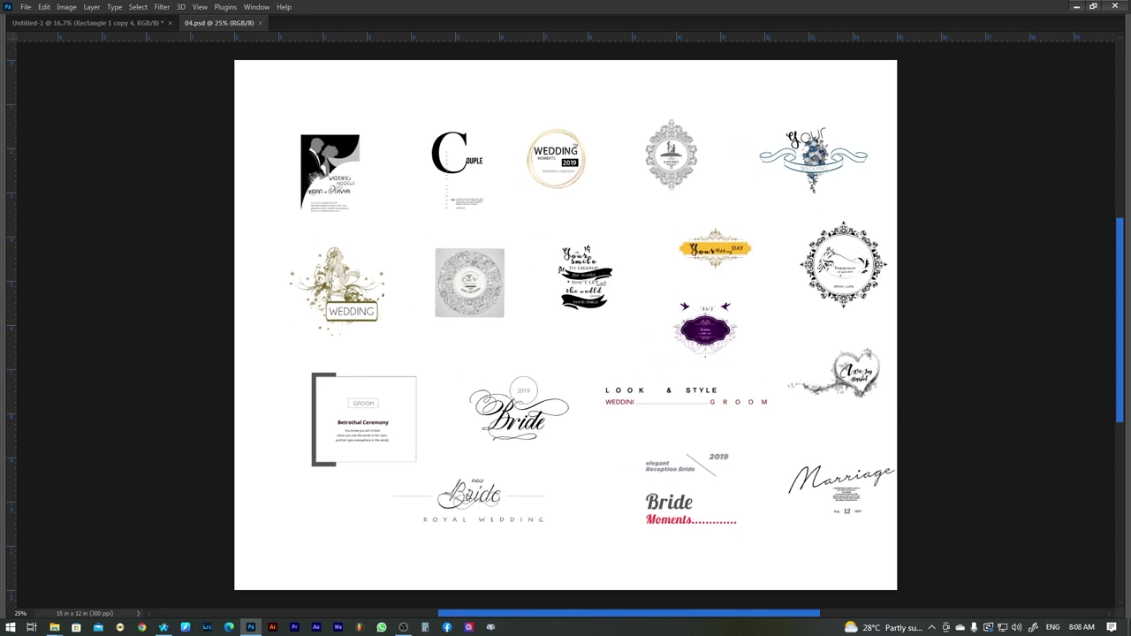
key(ctrl+z)
right_click(452, 498)
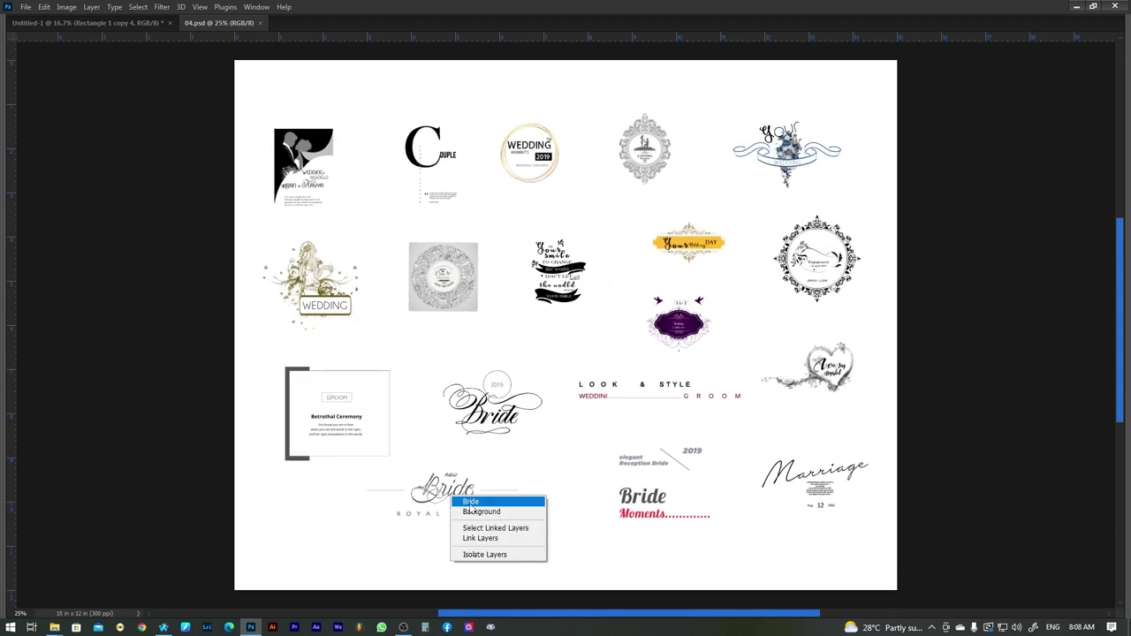
click(471, 502)
mouse_move(447, 490)
mouse_down()
mouse_move(326, 281)
mouse_move(122, 206)
mouse_move(614, 336)
mouse_up()
scroll(575, 311, down, 2)
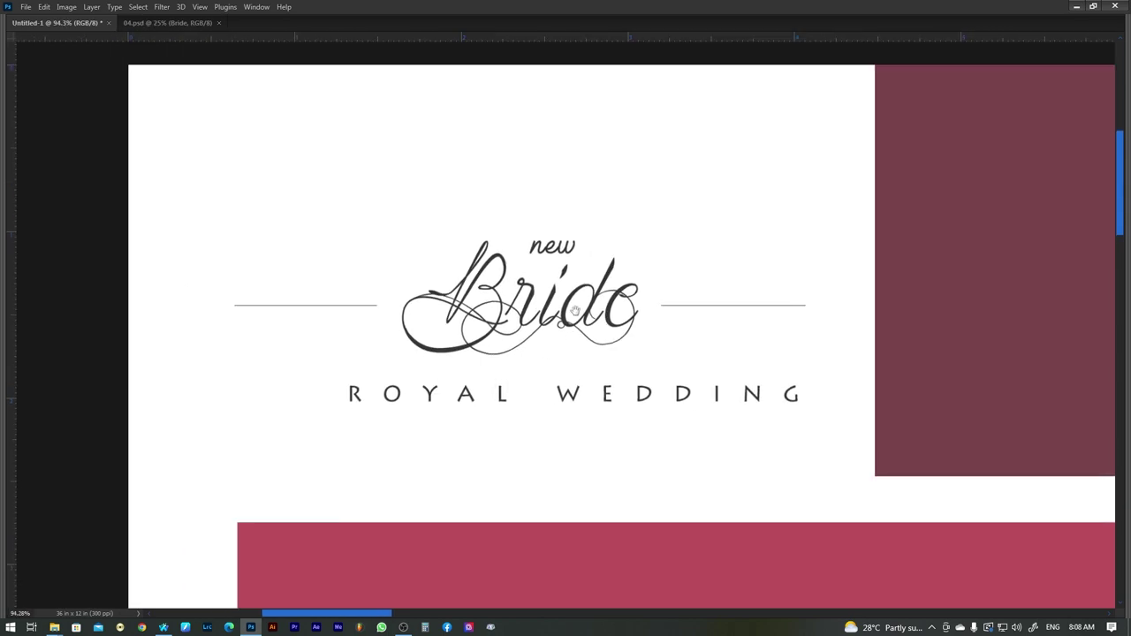
drag(550, 303, 527, 285)
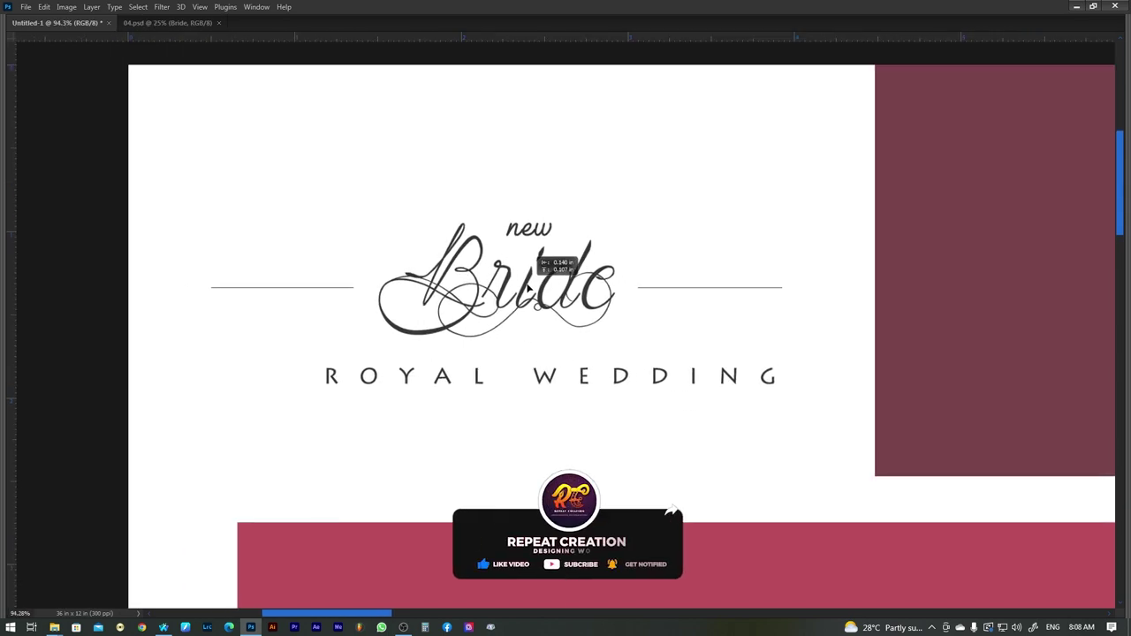
Retype the logo's word 'Bride' as 'Groom'
double_click(517, 281)
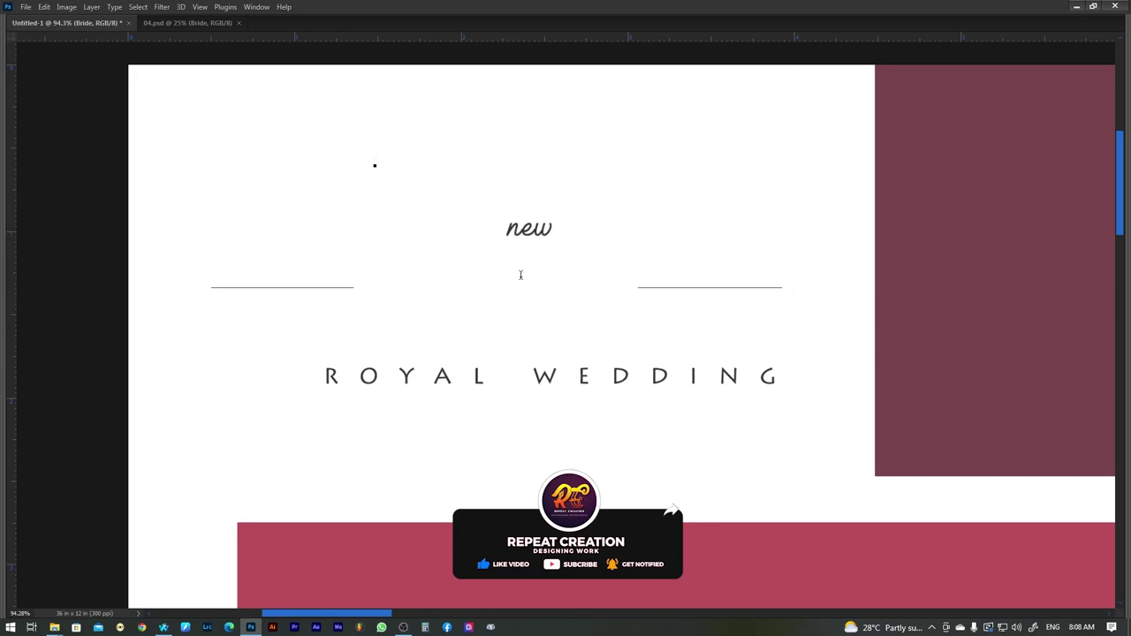
key(ctrl+Return)
key(Tab)
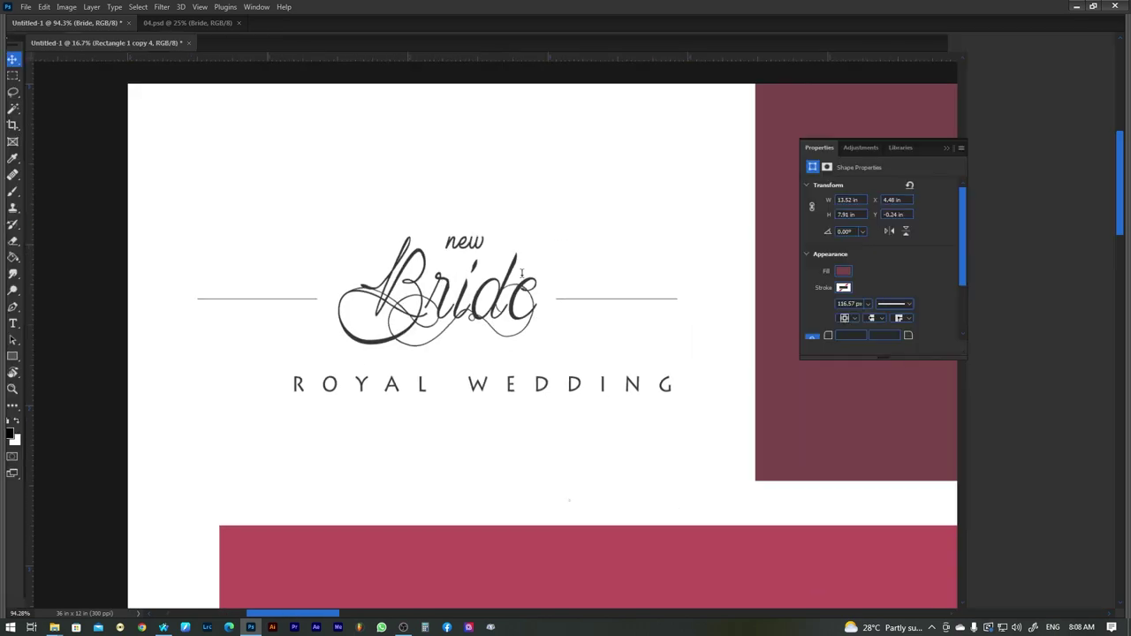
double_click(501, 294)
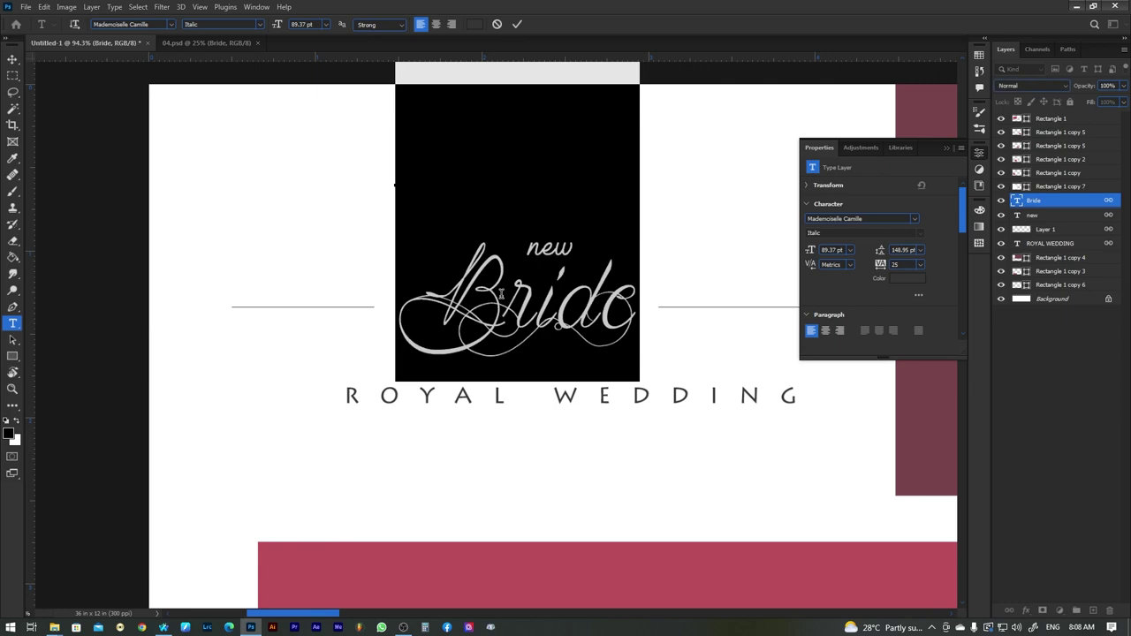
text(Groom)
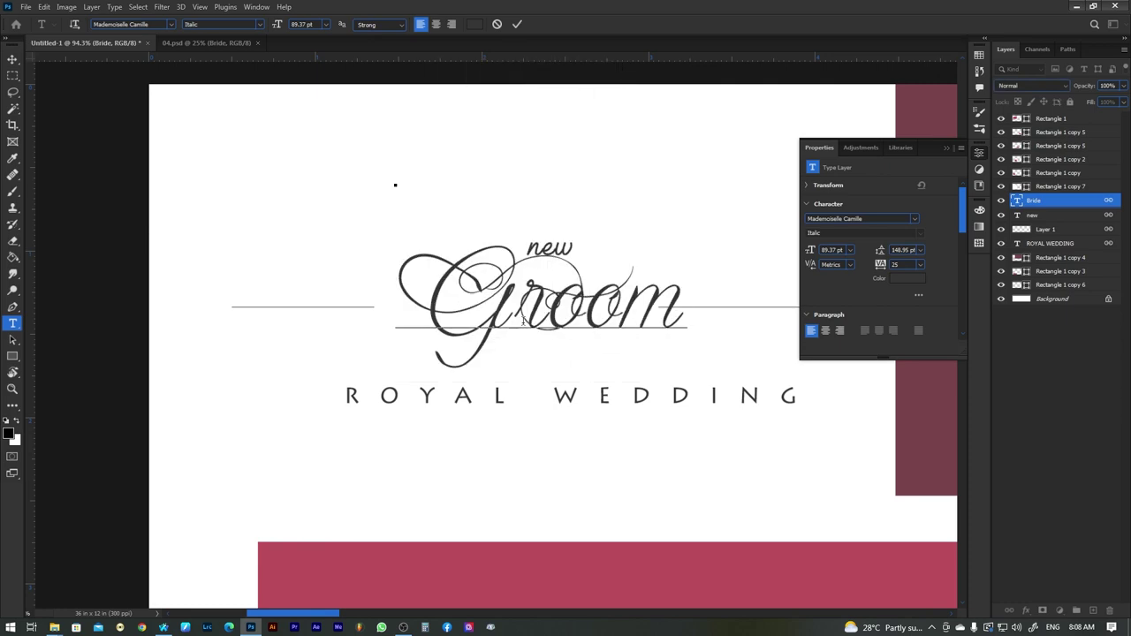
click(549, 363)
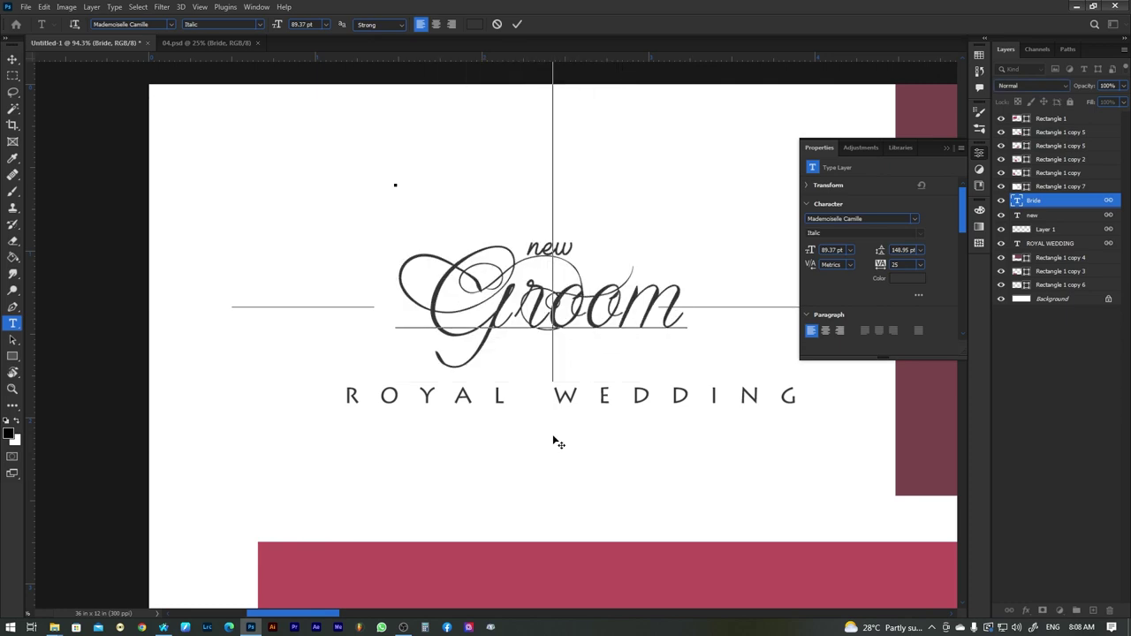
Nudge the Groom title slightly left and commit the text edit
drag(555, 443, 531, 444)
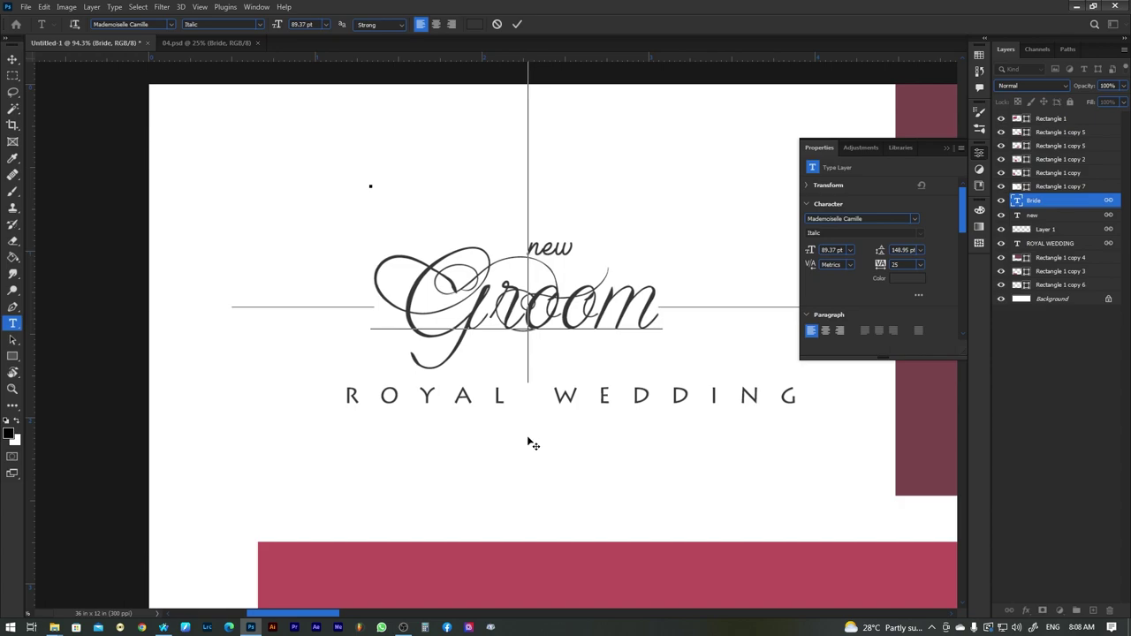
key(ctrl+Return)
key(Tab)
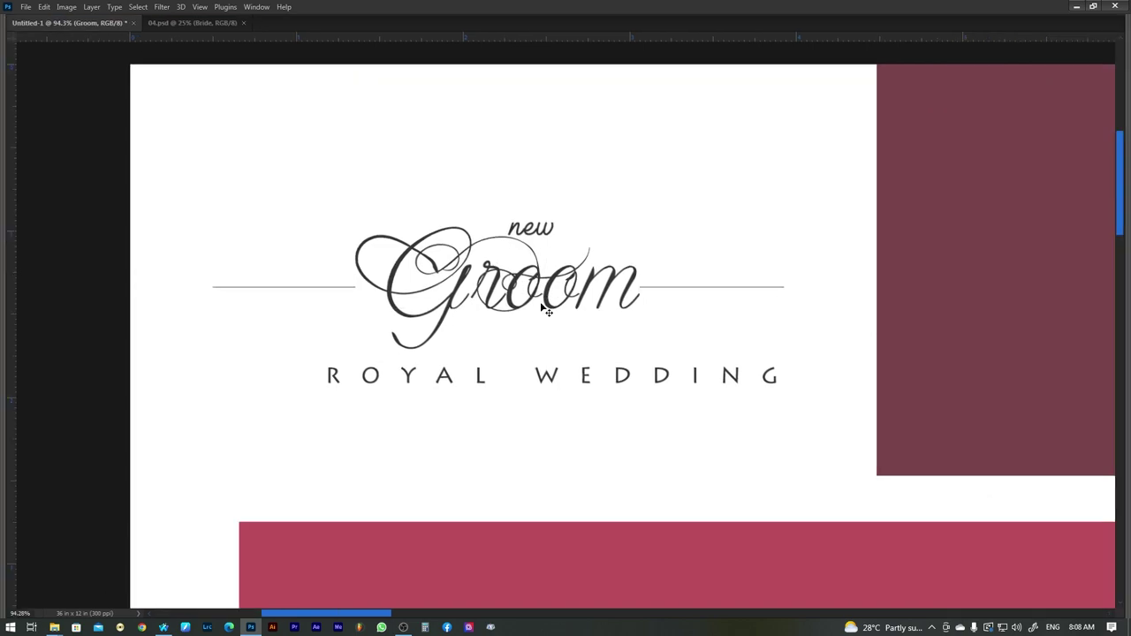
Fit the spread to the window, zoom into the lower-left photo blocks, then go to 04.psd
right_click(515, 302)
click(517, 310)
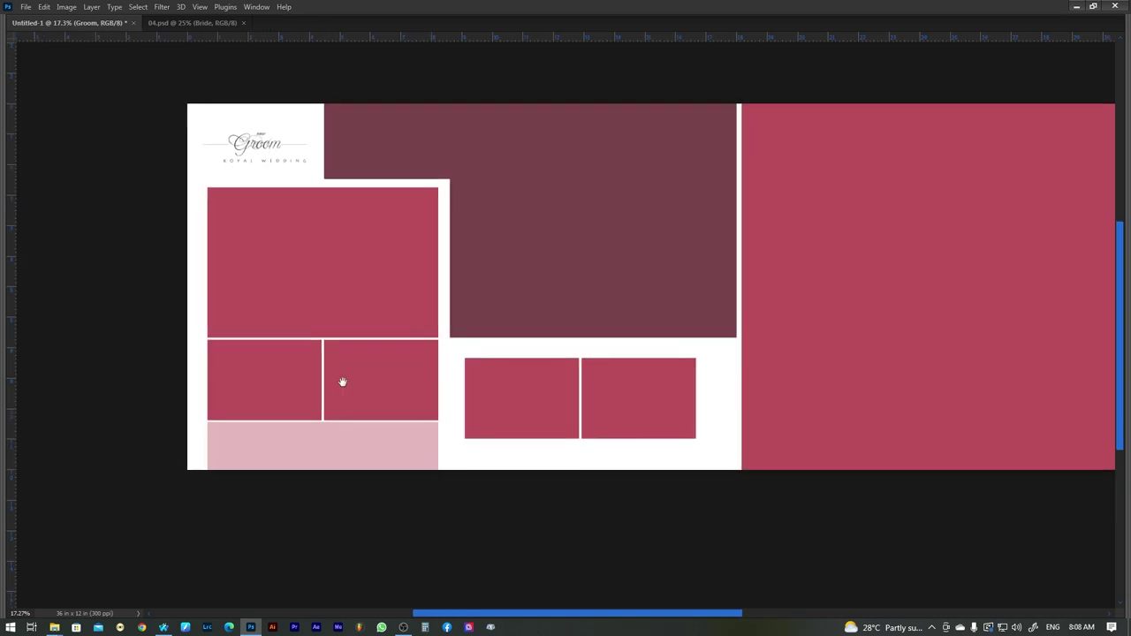
drag(235, 417, 341, 381)
scroll(303, 465, up, 2)
scroll(434, 396, up, 2)
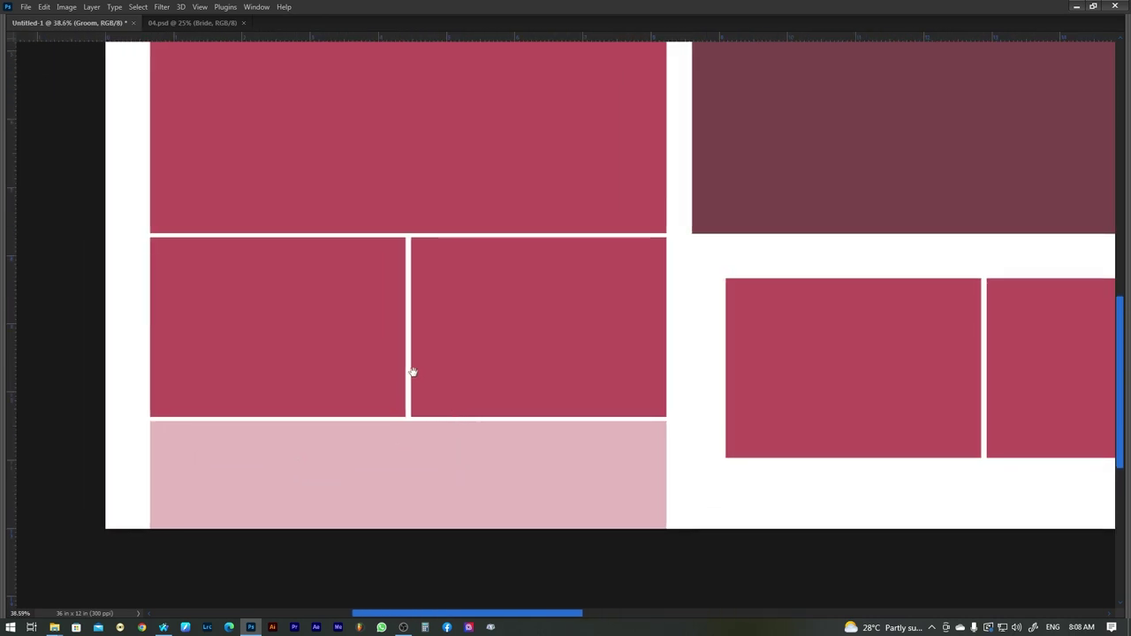
click(197, 23)
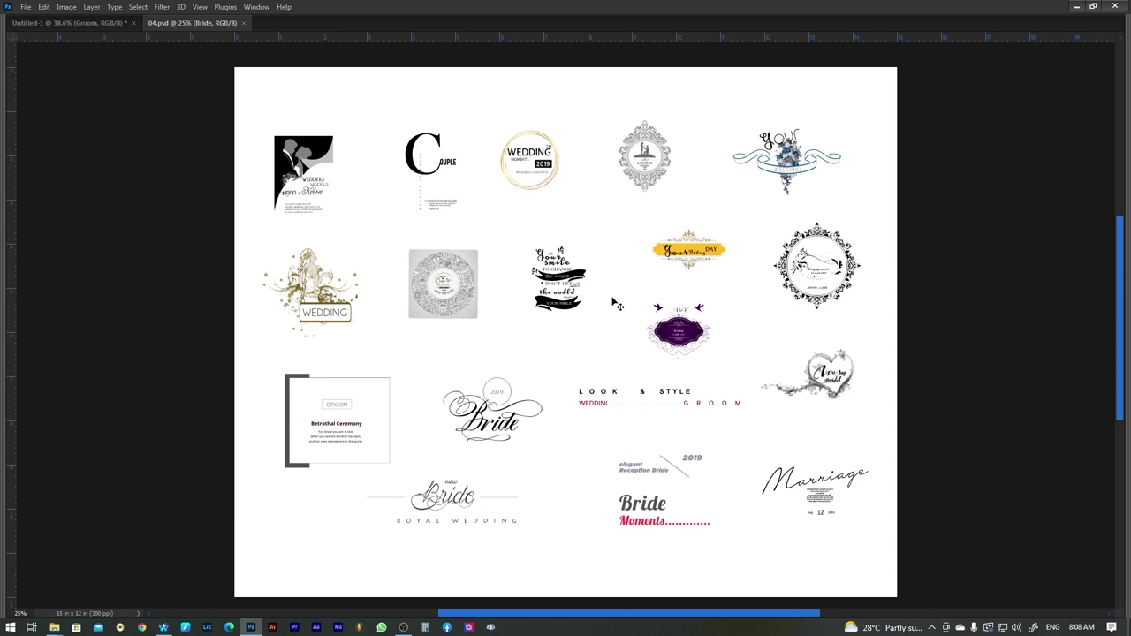
Close 04.psd and zoom in on the spread's pale pink strip
key(ctrl+w)
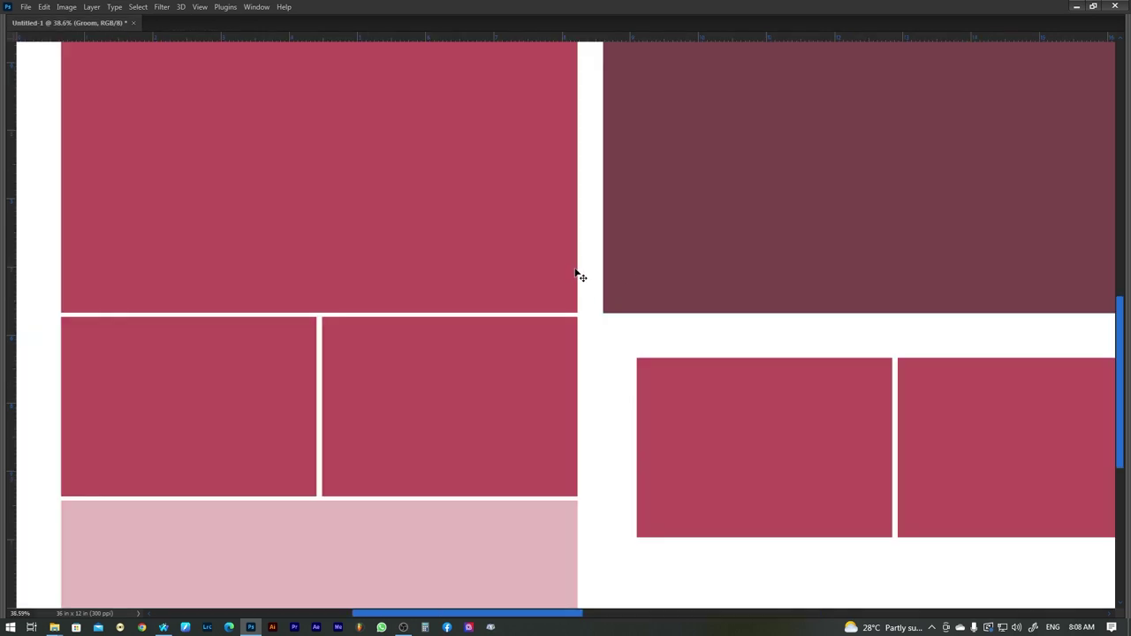
drag(673, 486, 915, 322)
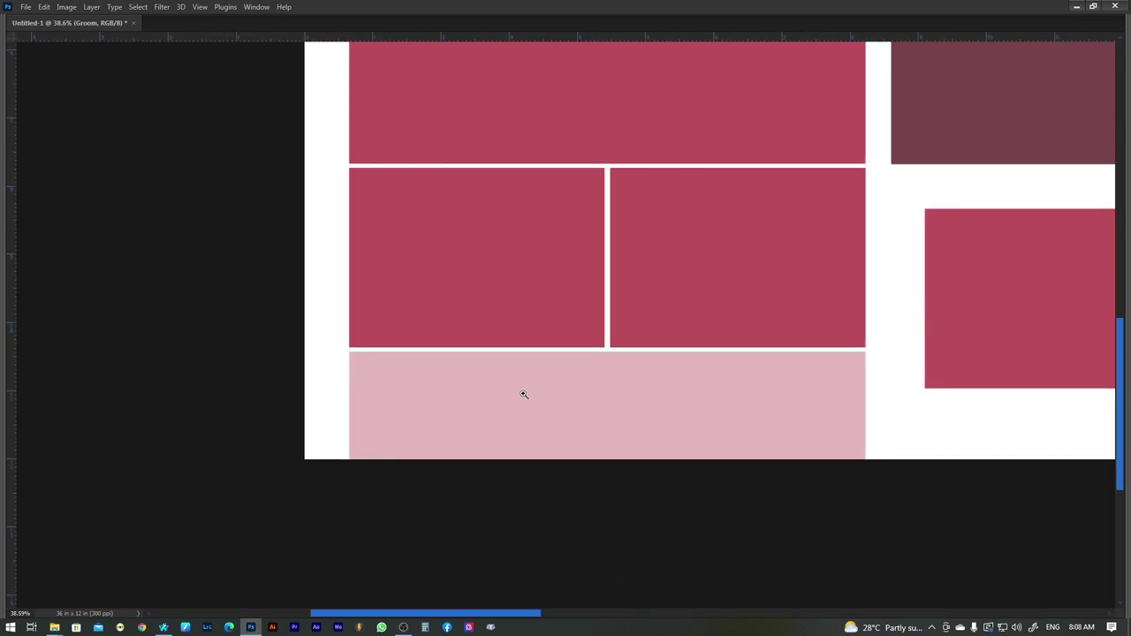
drag(523, 394, 584, 442)
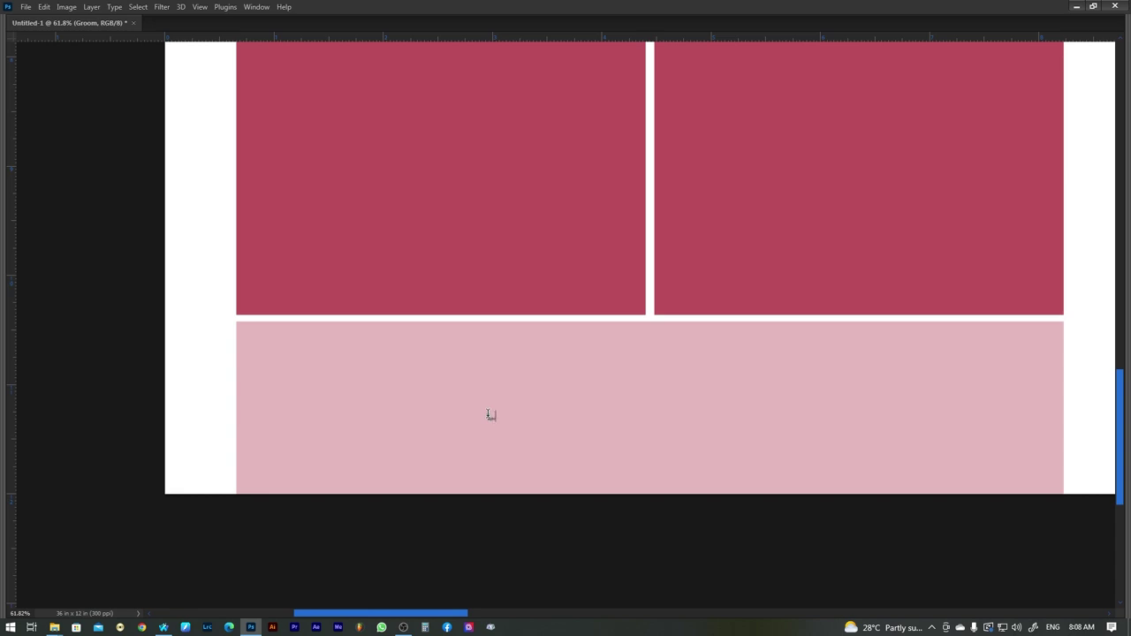
Set the name's tracking to 0, leading to Auto and size to 60 pt
key(ctrl+t)
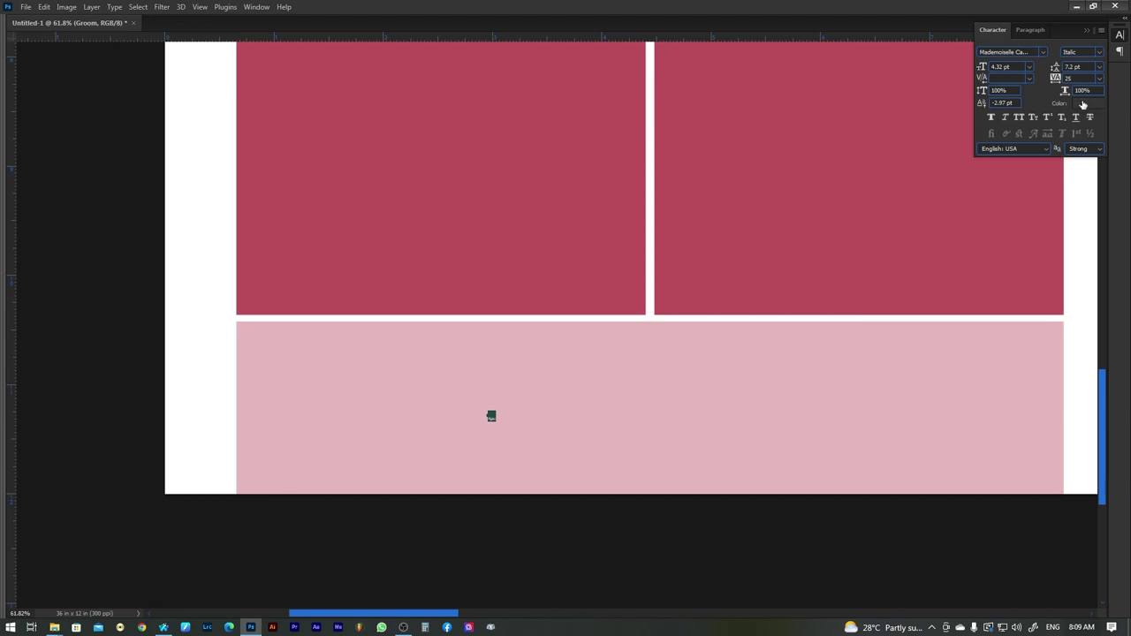
click(1096, 78)
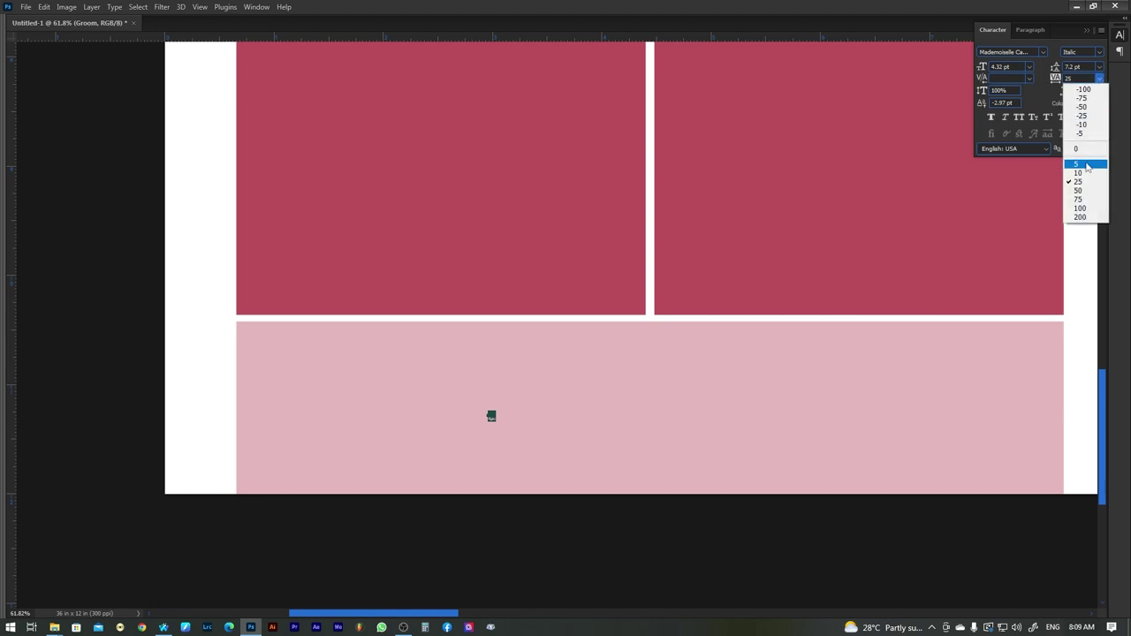
click(1086, 148)
click(1099, 67)
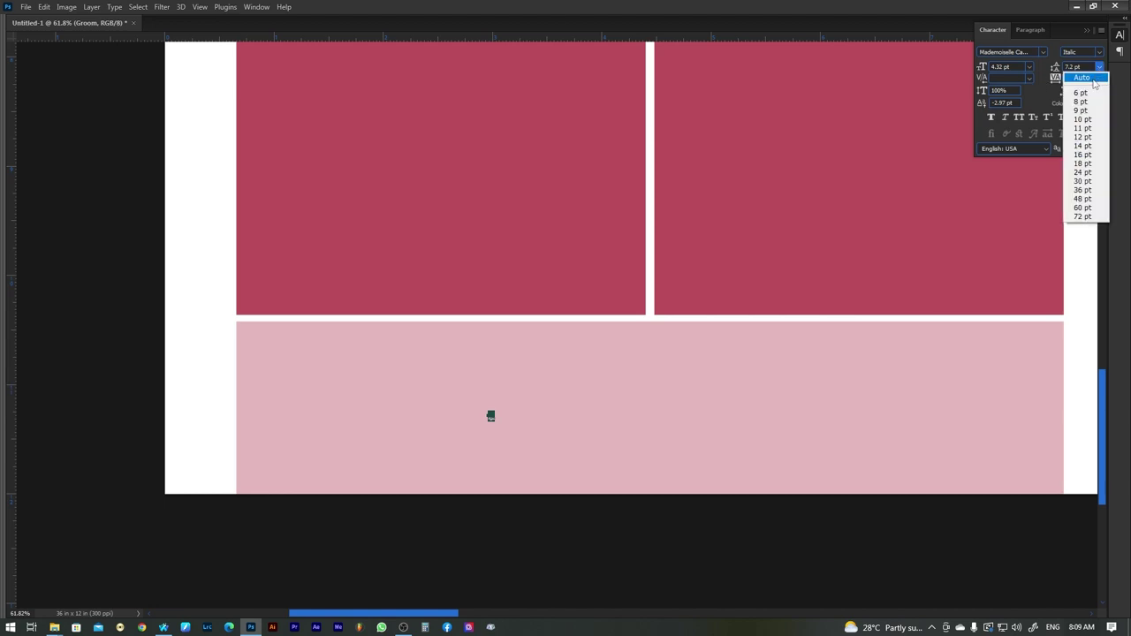
click(1080, 74)
click(1031, 67)
click(1013, 207)
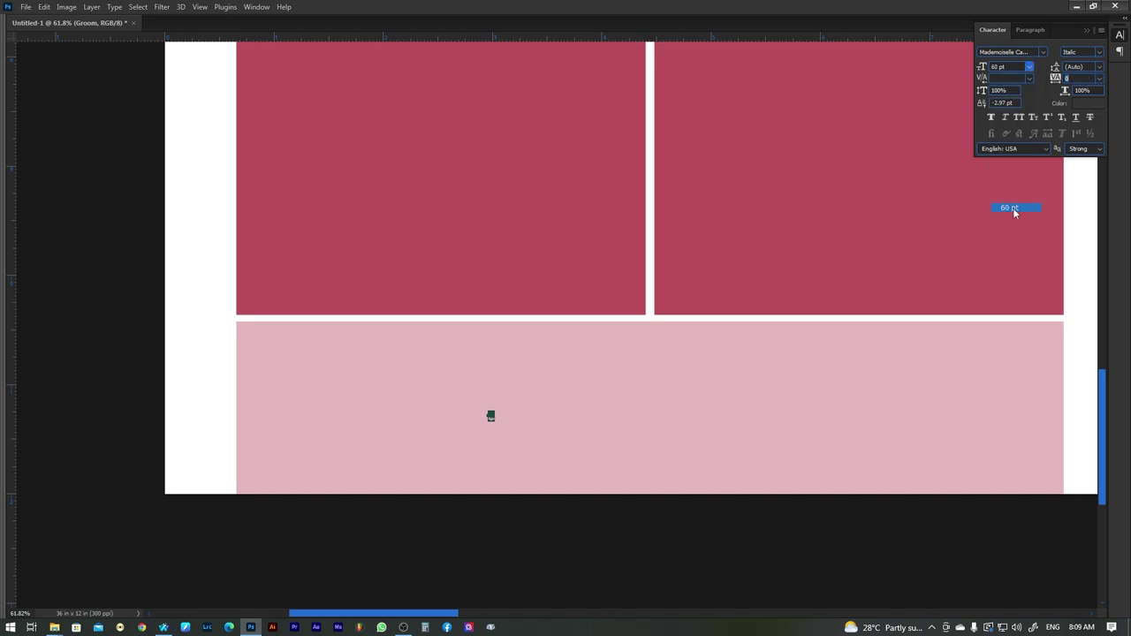
Preview fonts on the name, turn on All Caps, and settle on Mayeka Bold Demo
click(1027, 52)
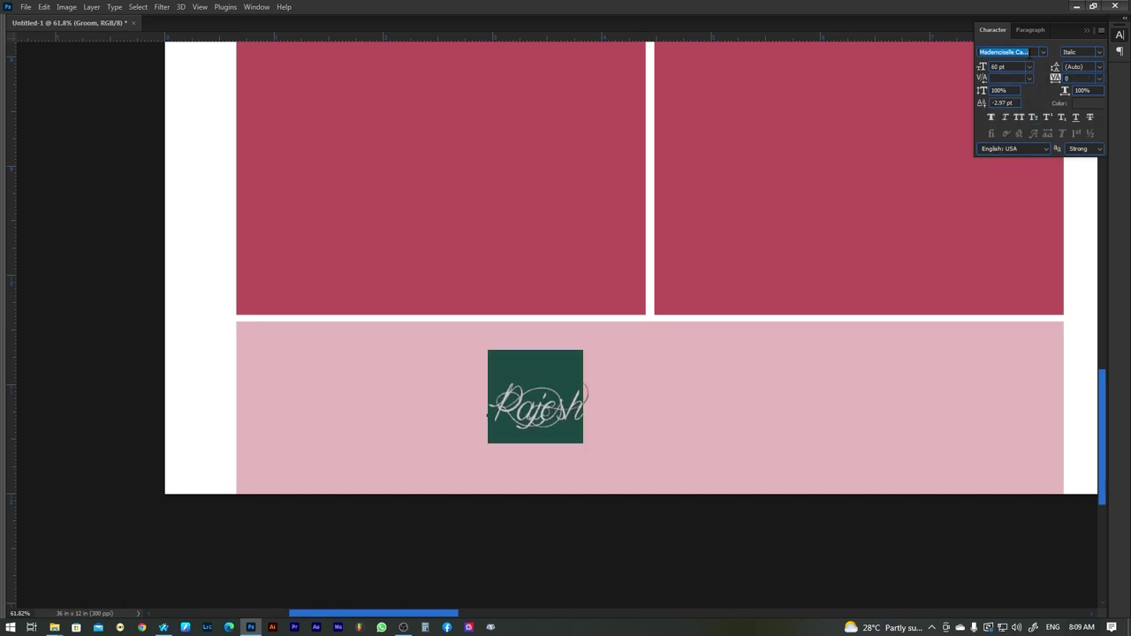
key(Down)
key(Down)
key(Down)
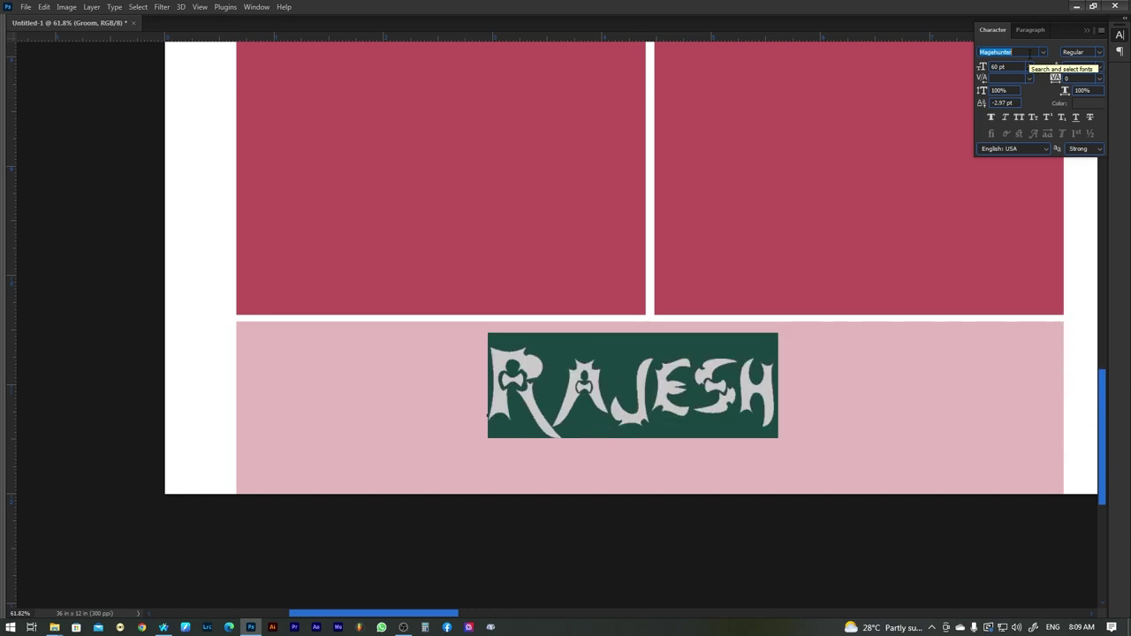
key(Down)
key(Down)
key(Down)
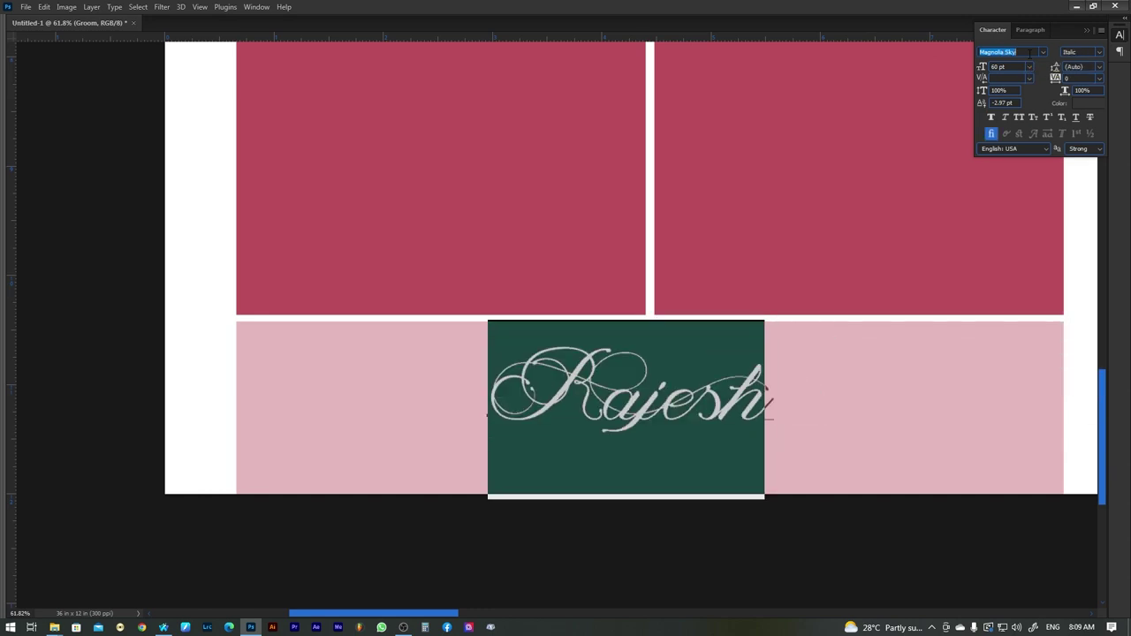
key(Down)
key(Down)
key(Down)
key(Down)
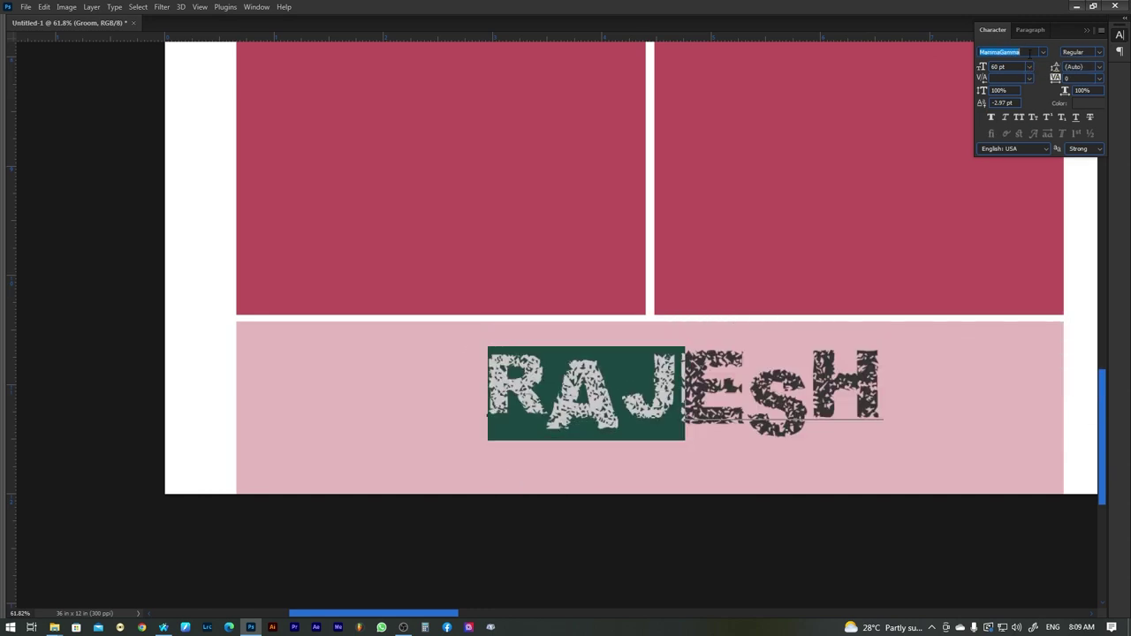
key(Down)
key(Down)
key(Down)
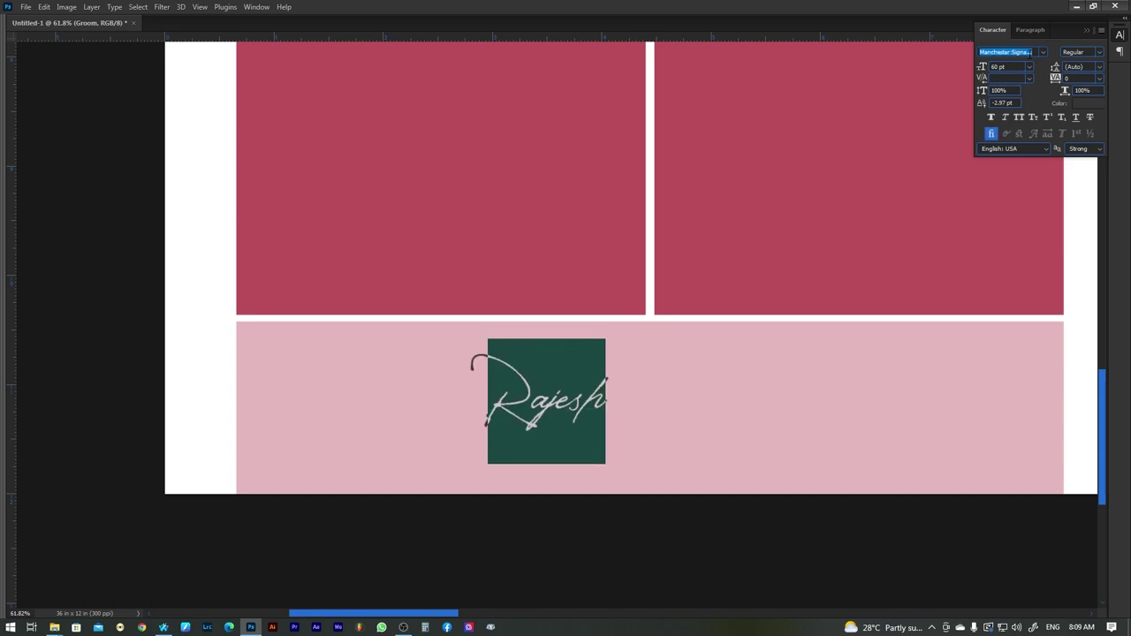
click(1020, 117)
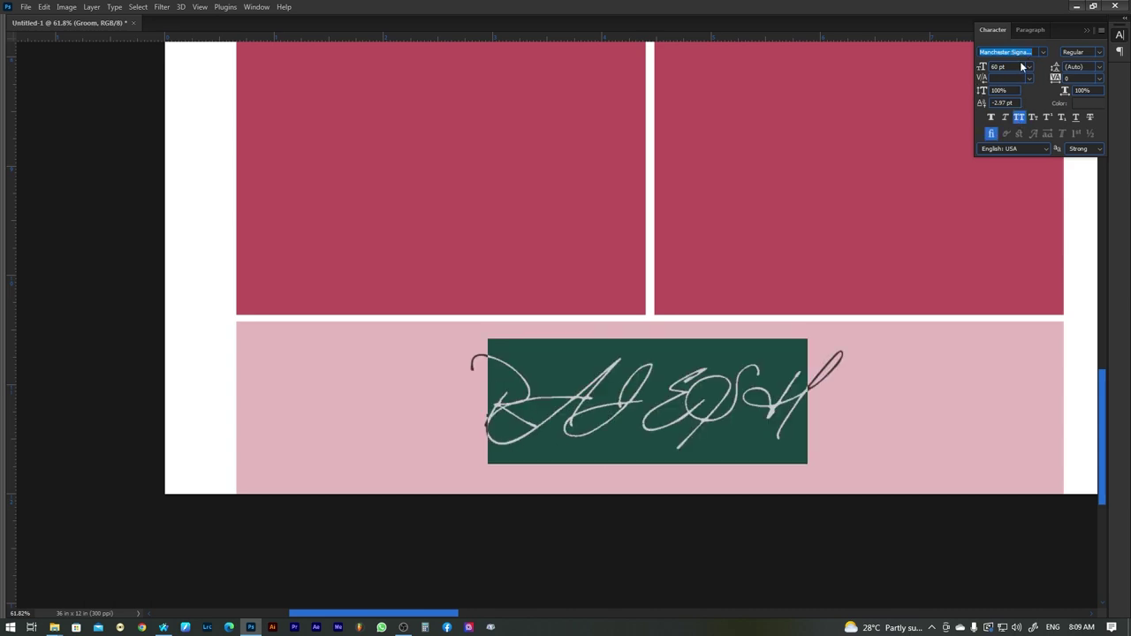
key(Down)
key(Down)
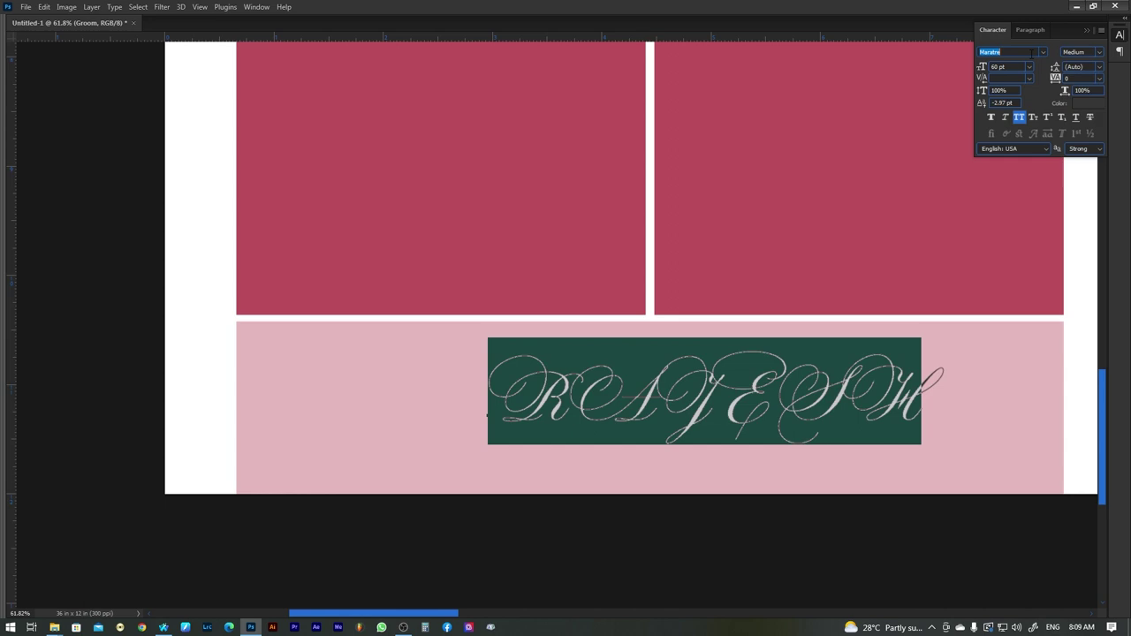
key(Down)
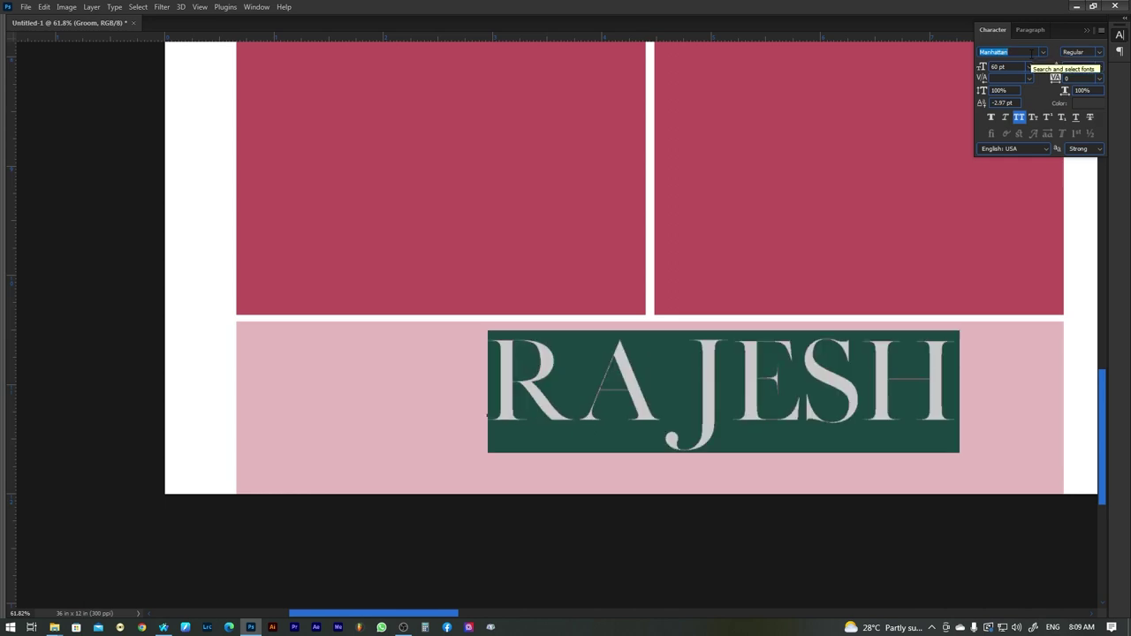
key(Down)
key(Down)
key(Down)
key(Down)
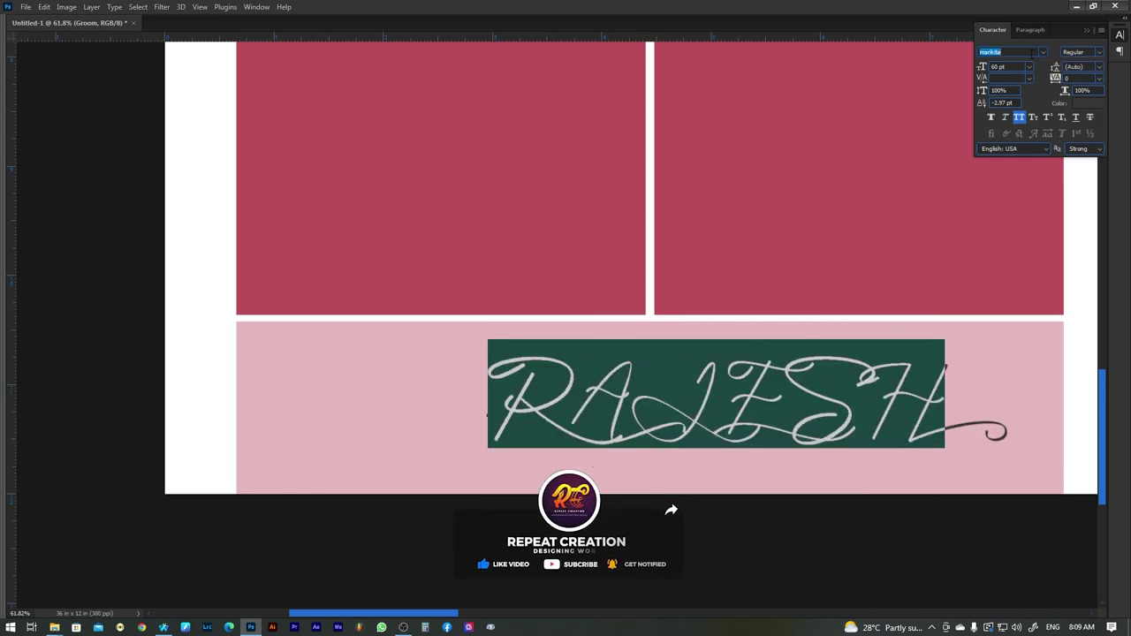
key(Down)
key(Down)
key(Down)
key(Down)
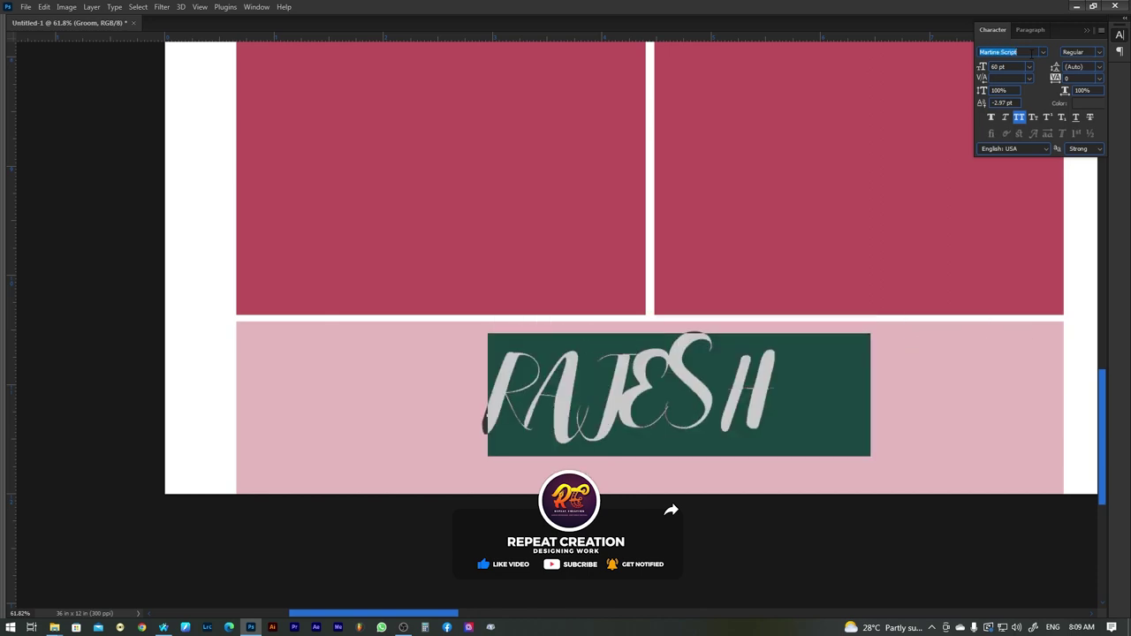
key(Down)
key(Down)
key(Down)
key(Down)
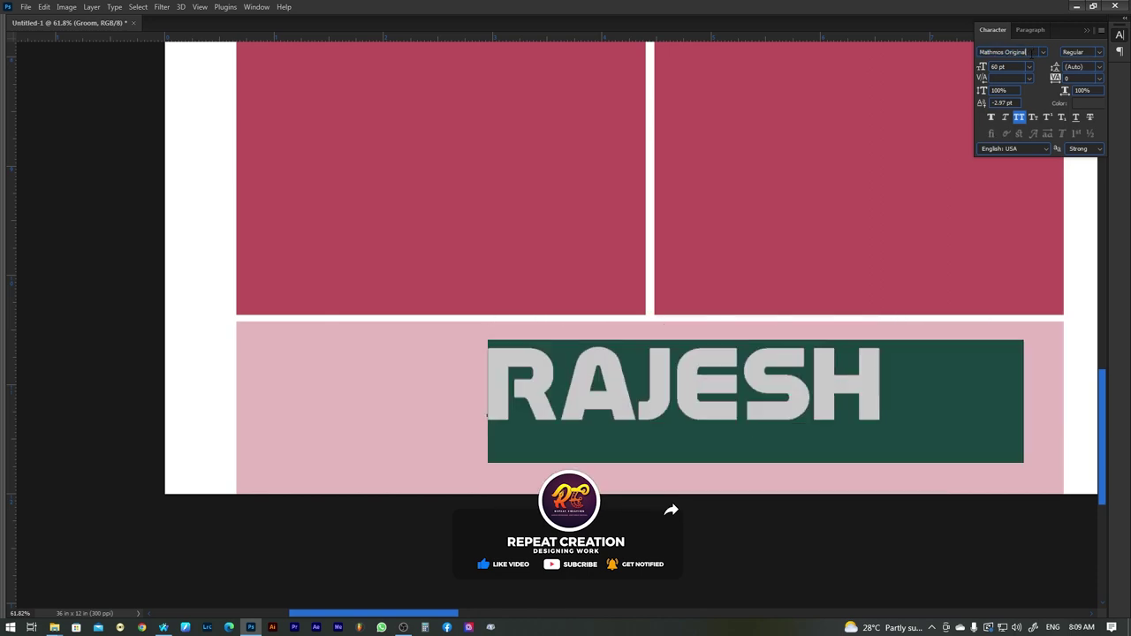
key(Down)
key(Down)
key(Down)
key(Down)
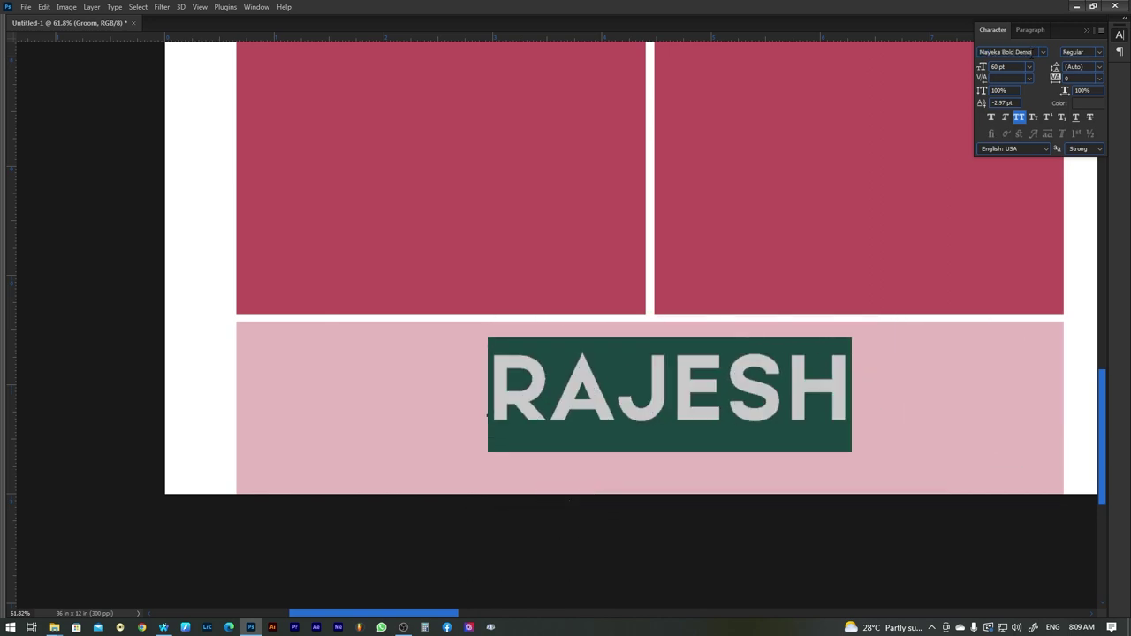
key(Down)
key(Up)
Shrink the name to 18 pt with much wider tracking and commit the text
click(999, 66)
scroll(1013, 67, down, 6)
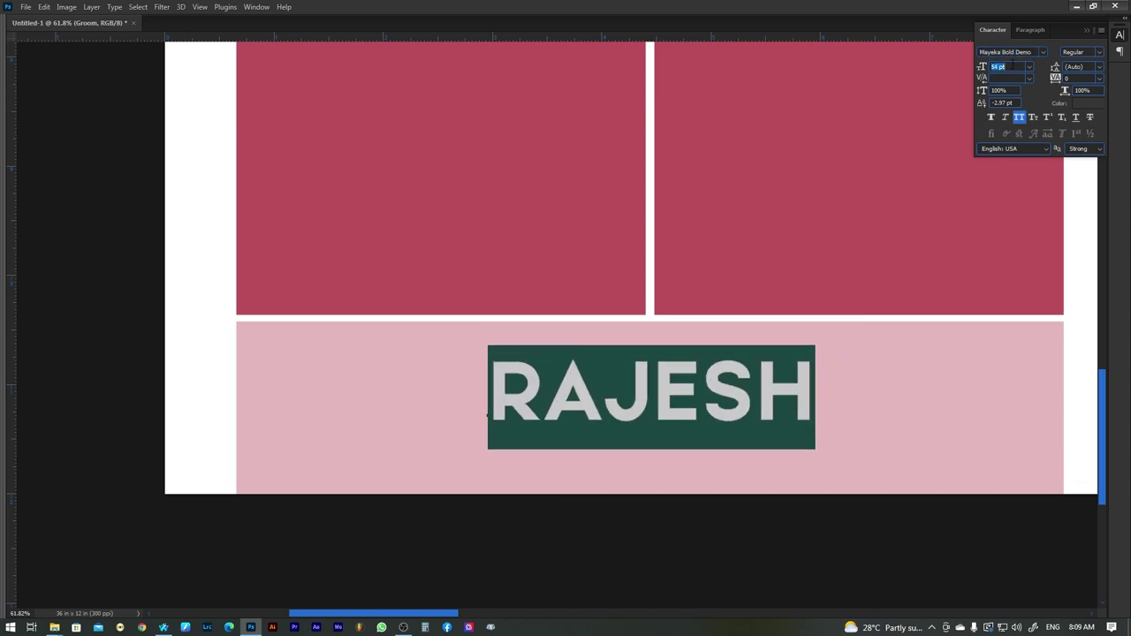
scroll(1013, 67, down, 9)
scroll(1013, 68, down, 13)
scroll(1013, 67, down, 7)
scroll(1013, 67, down, 7)
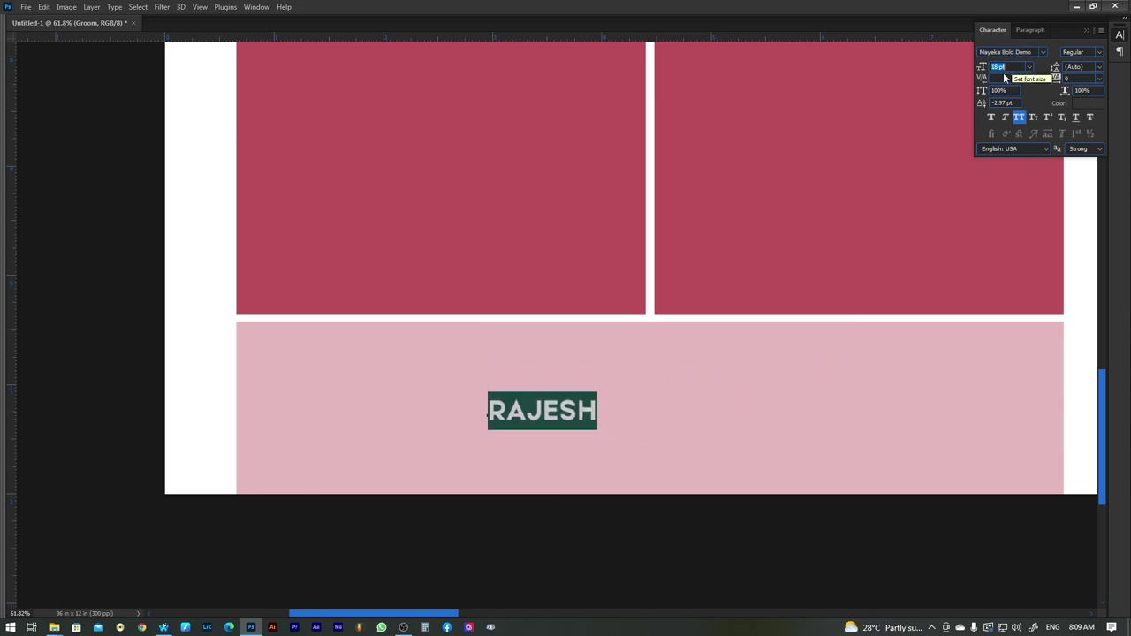
scroll(1083, 78, up, 15)
scroll(1083, 78, up, 12)
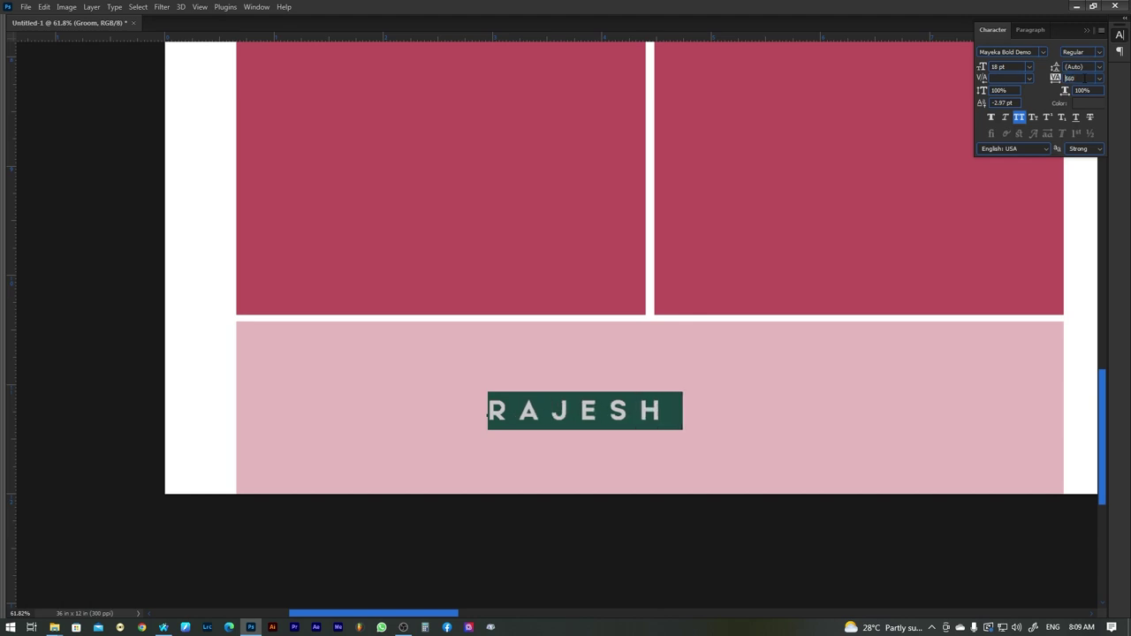
click(695, 409)
key(ctrl+Return)
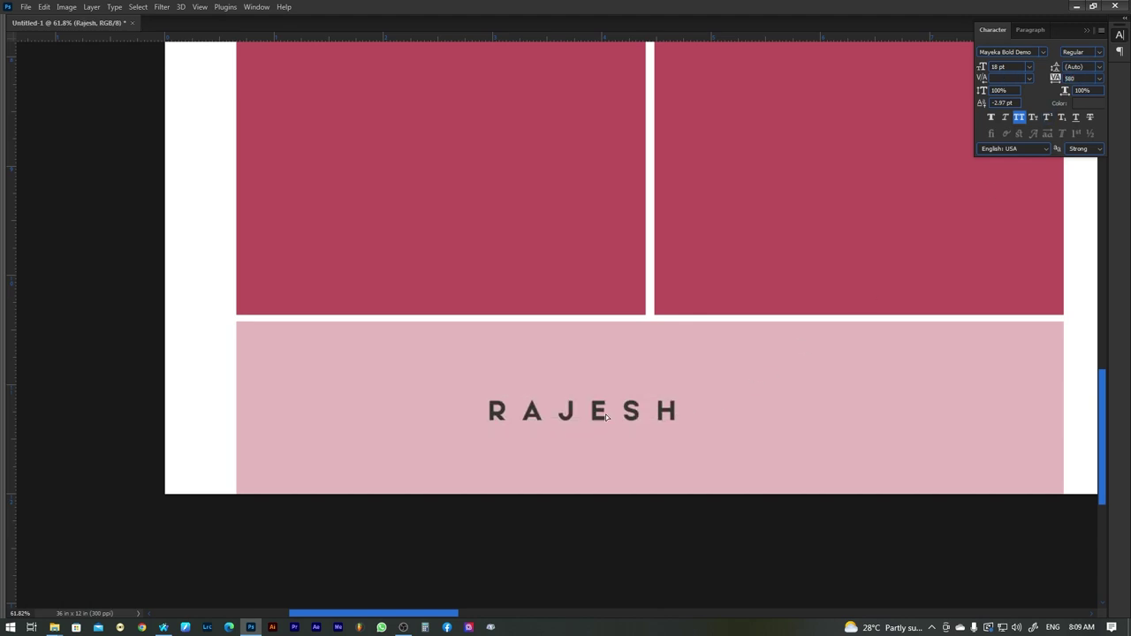
Move the spaced-out name to the centre of the pink band beneath the crimson grid
drag(606, 416, 682, 418)
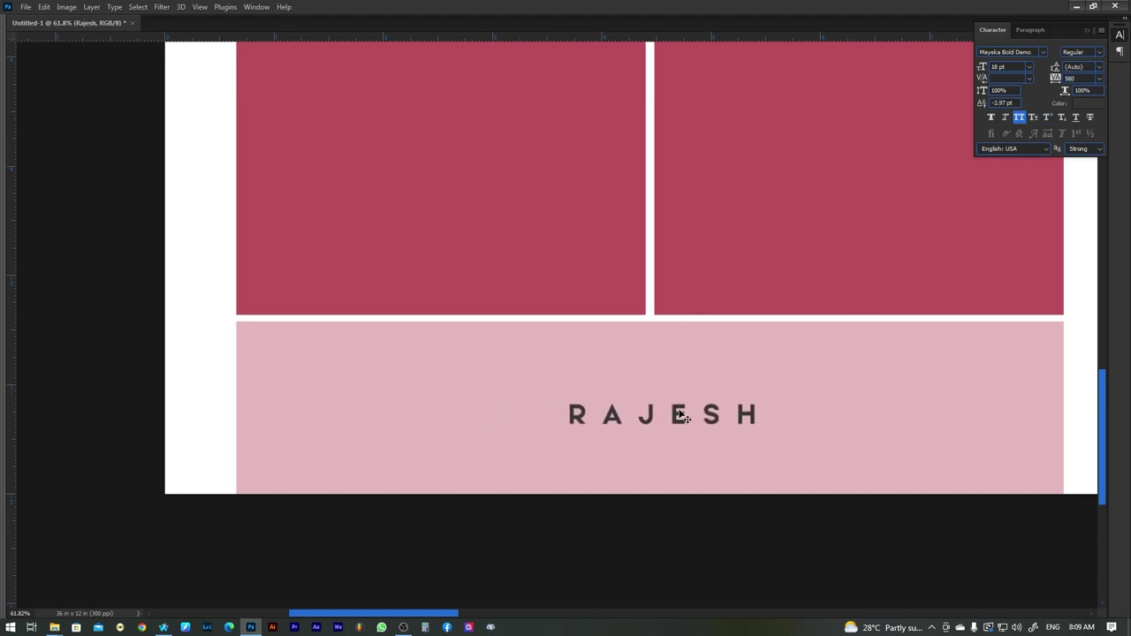
drag(548, 399, 776, 432)
key(ctrl+f)
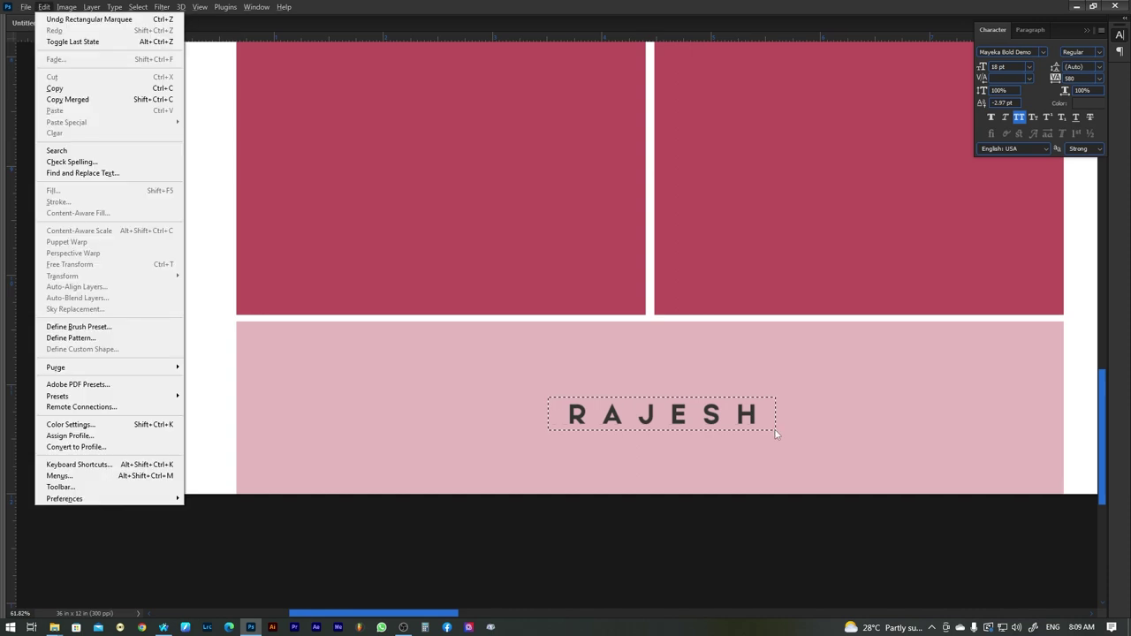
click(667, 109)
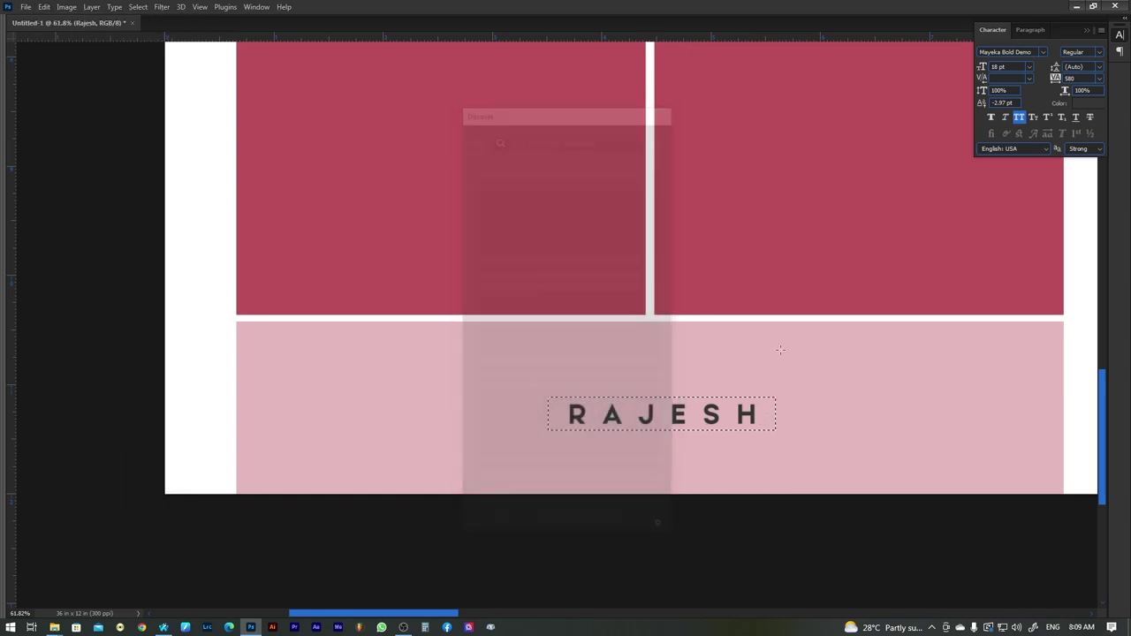
key(ctrl+d)
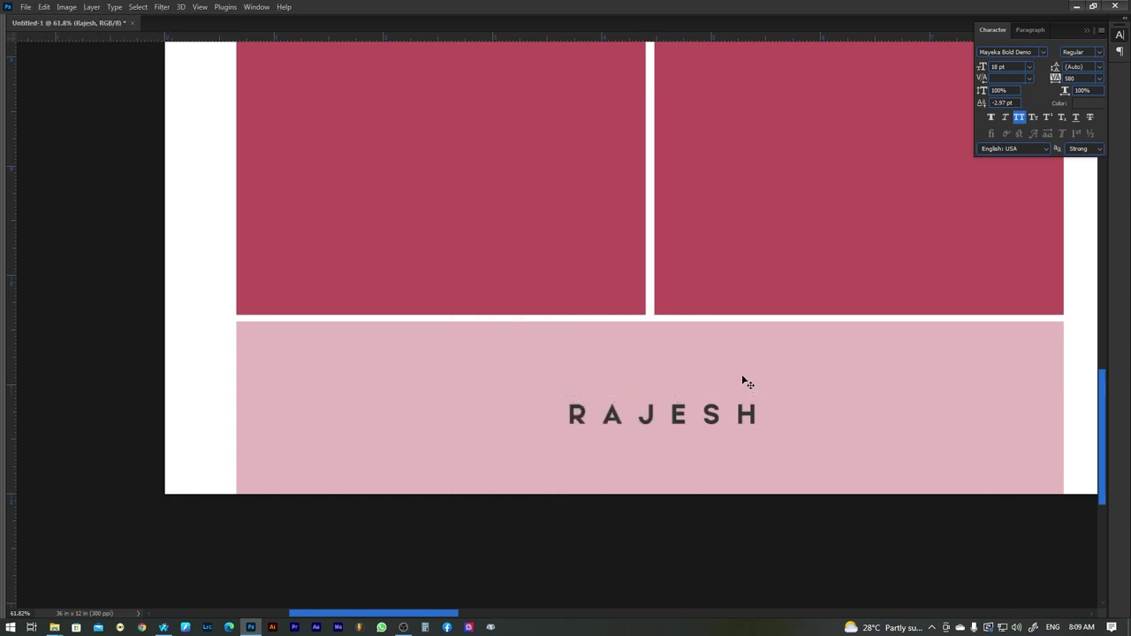
key(F7)
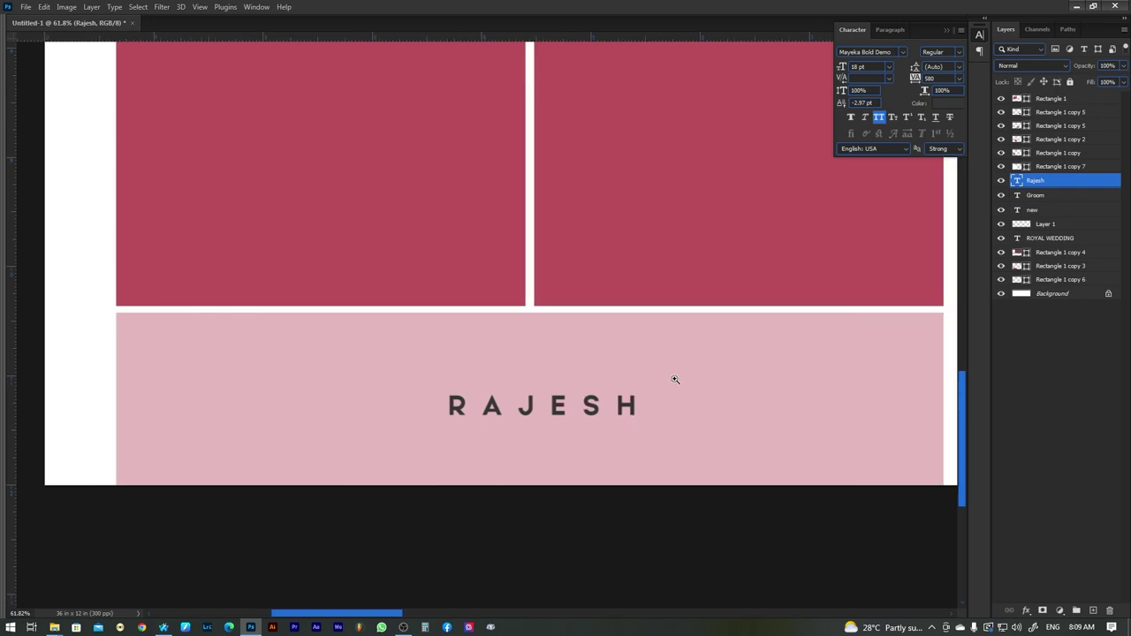
scroll(675, 380, down, 3)
key(Tab)
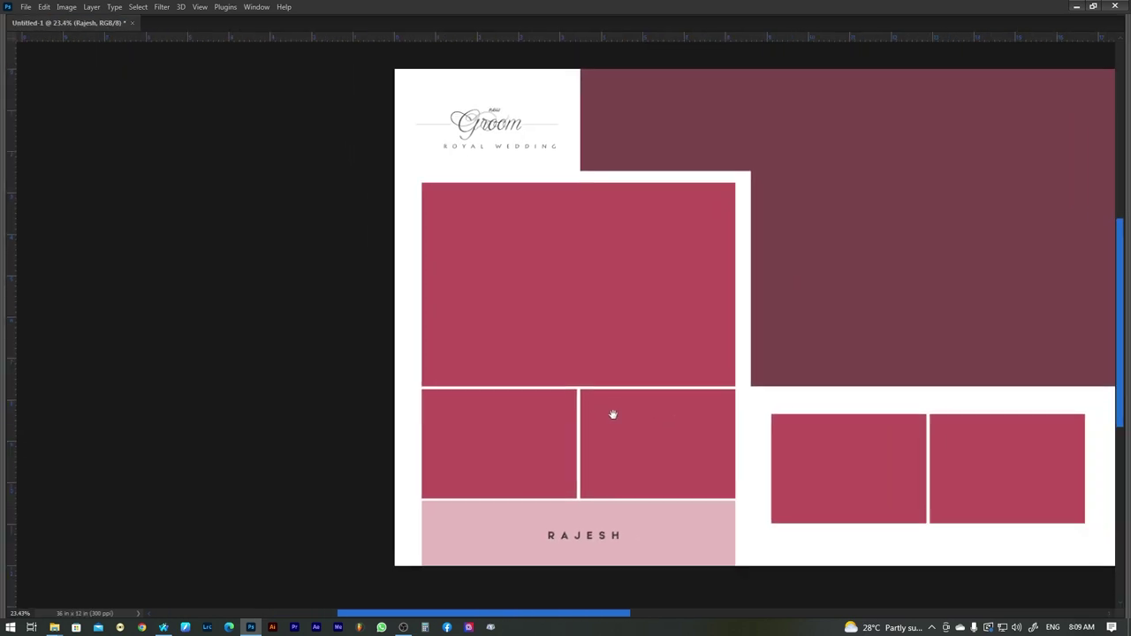
scroll(599, 350, down, 2)
drag(664, 368, 366, 384)
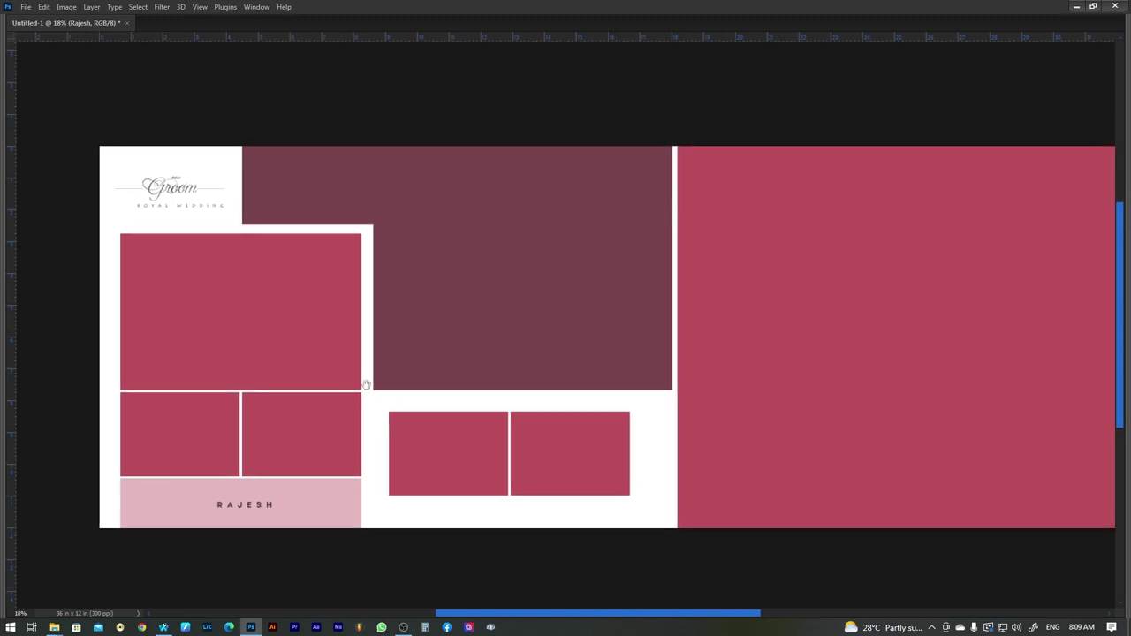
scroll(555, 345, down, 1)
mouse_move(788, 346)
mouse_down()
mouse_move(723, 361)
mouse_move(739, 350)
mouse_up()
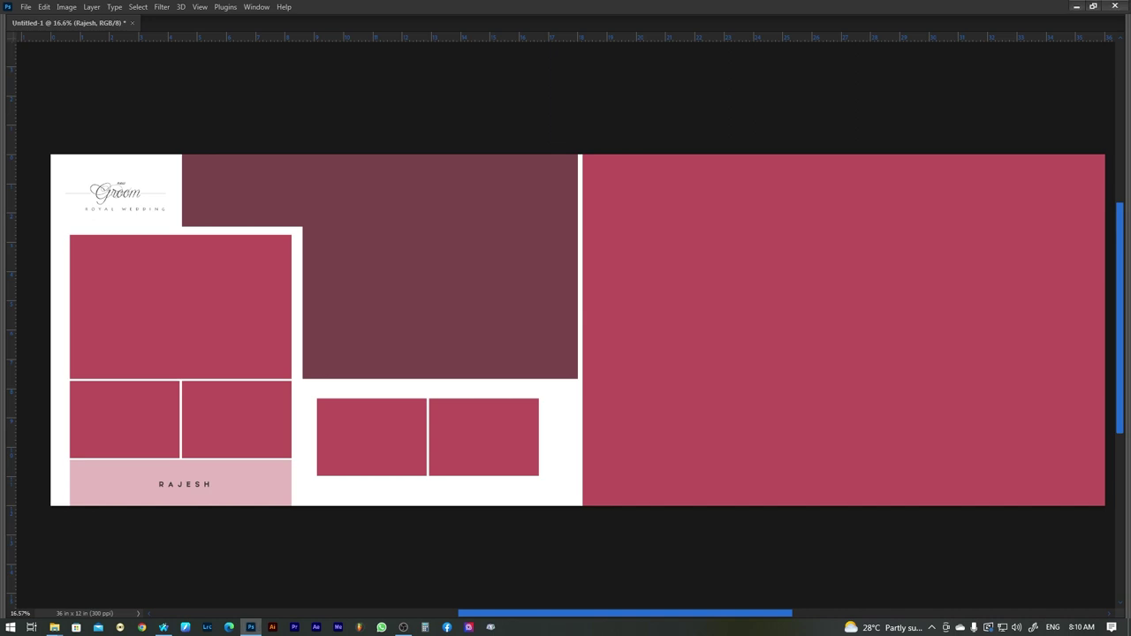
key(super+e)
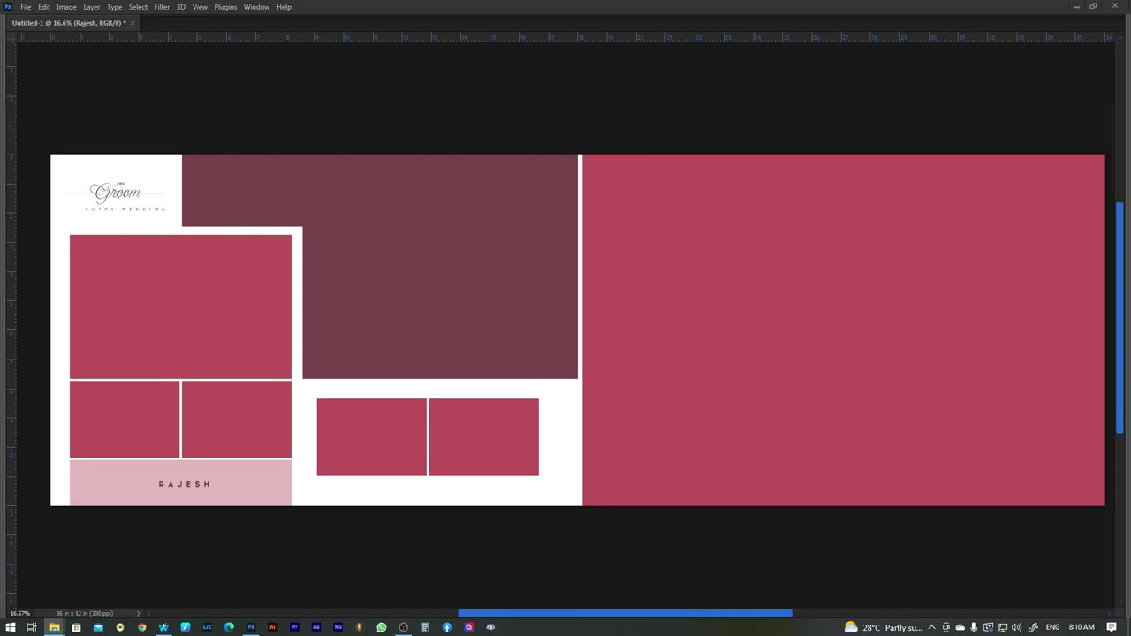
click(1004, 285)
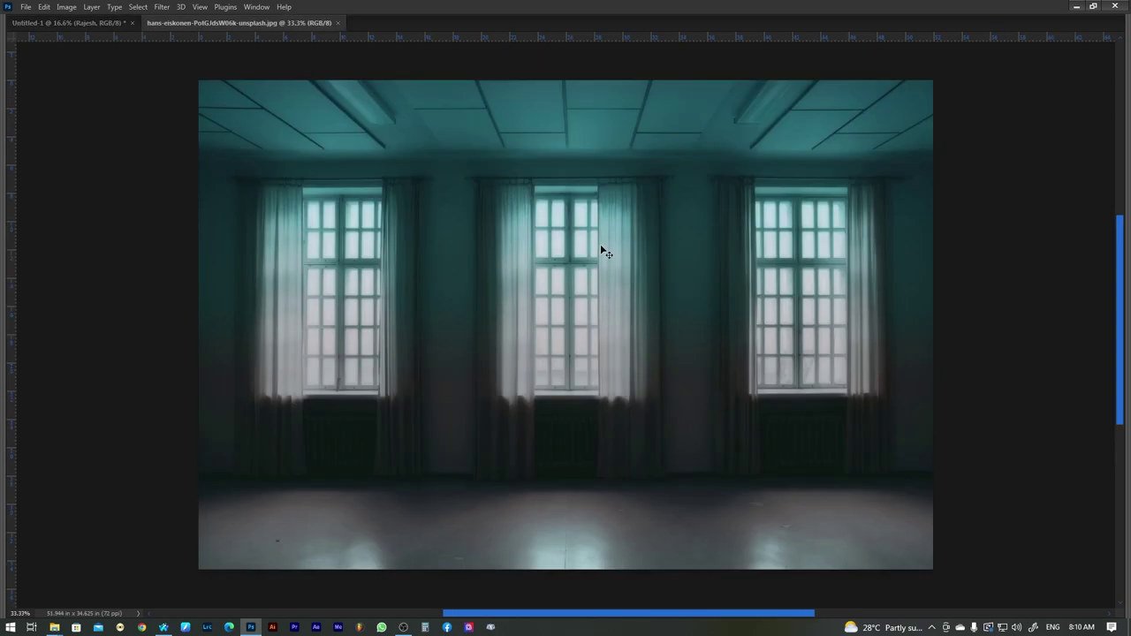
Try setting the room photo's Image Size resolution to 300, then dismiss the error alert
click(62, 7)
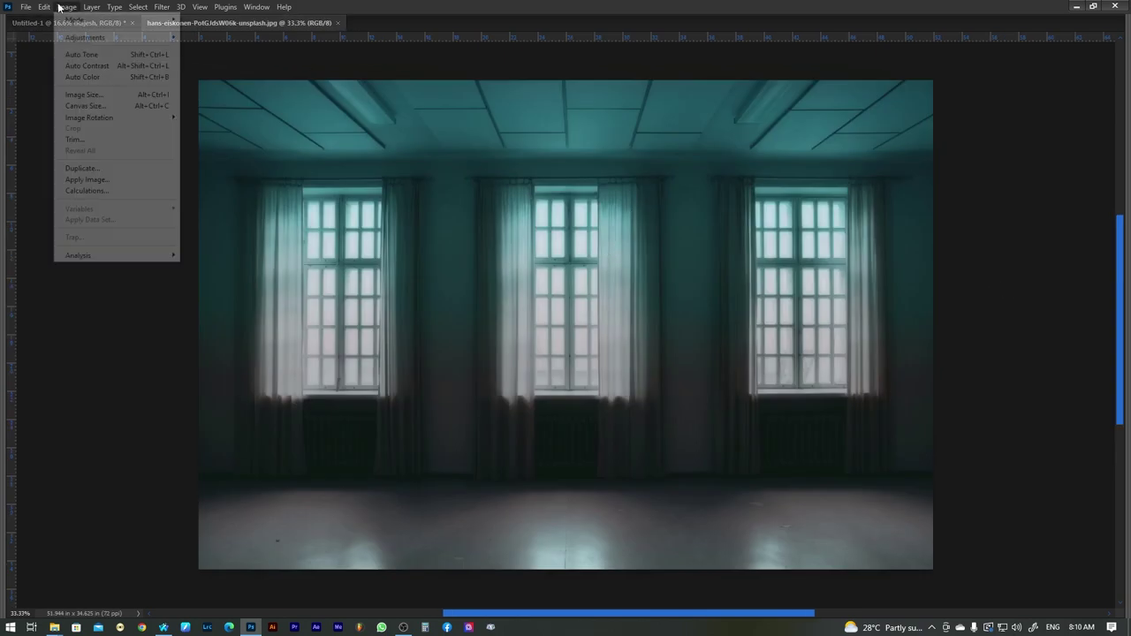
click(84, 95)
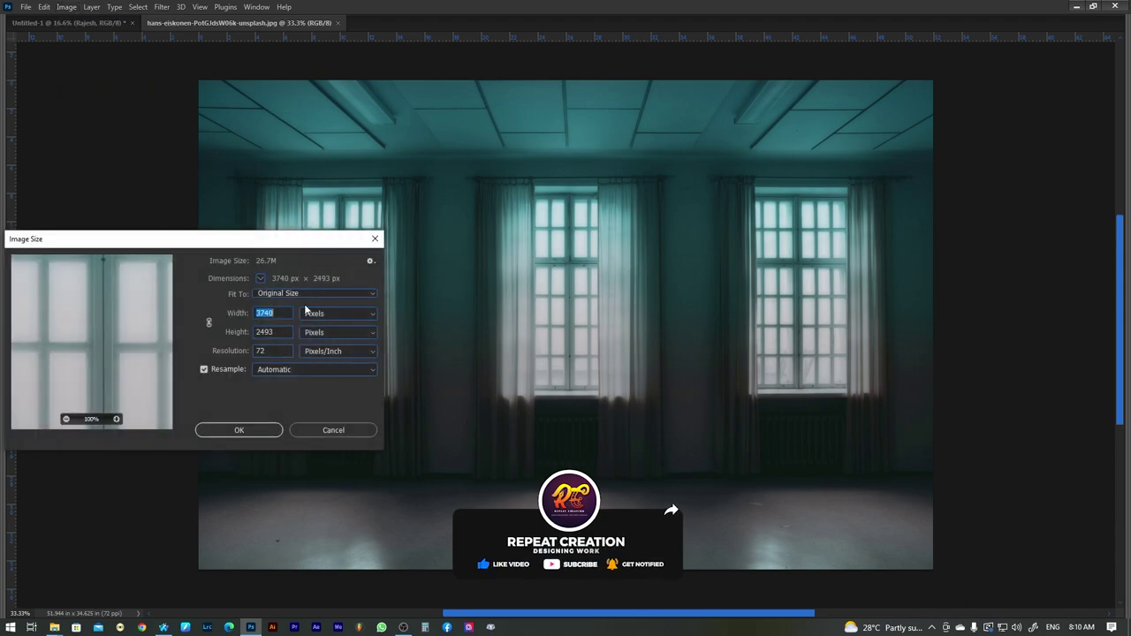
drag(257, 241, 858, 178)
double_click(861, 288)
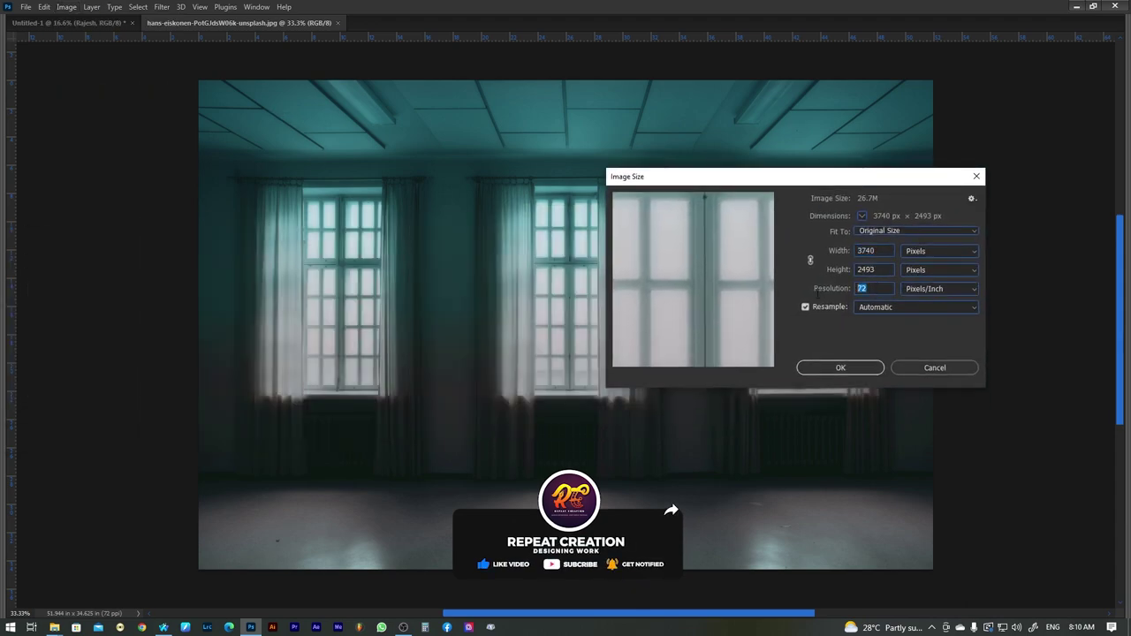
text(300)
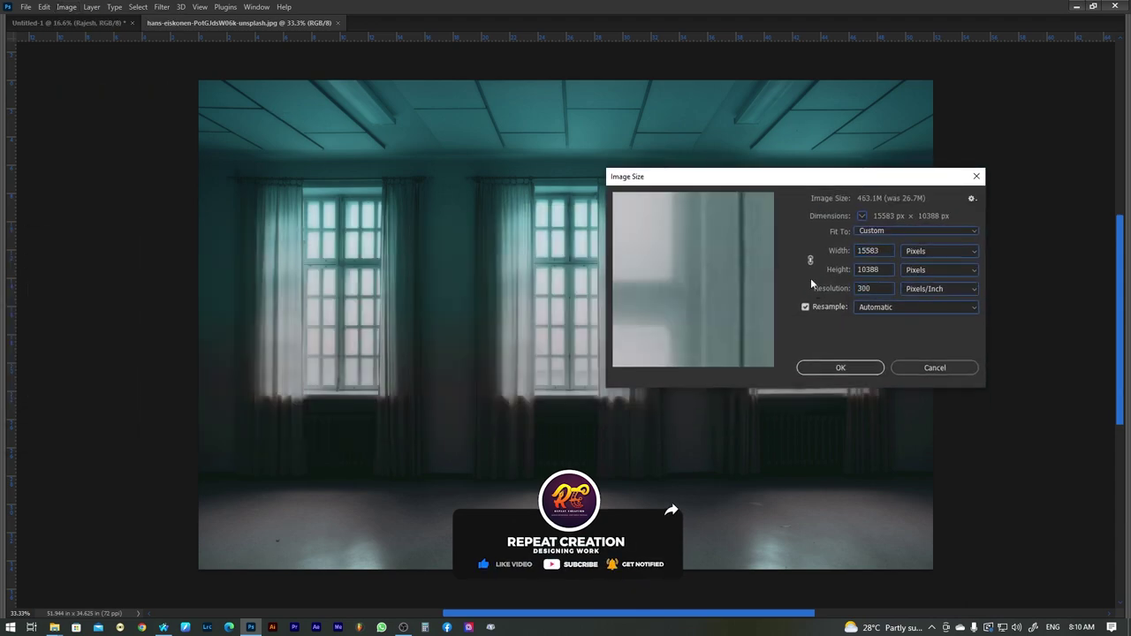
key(Return)
click(528, 232)
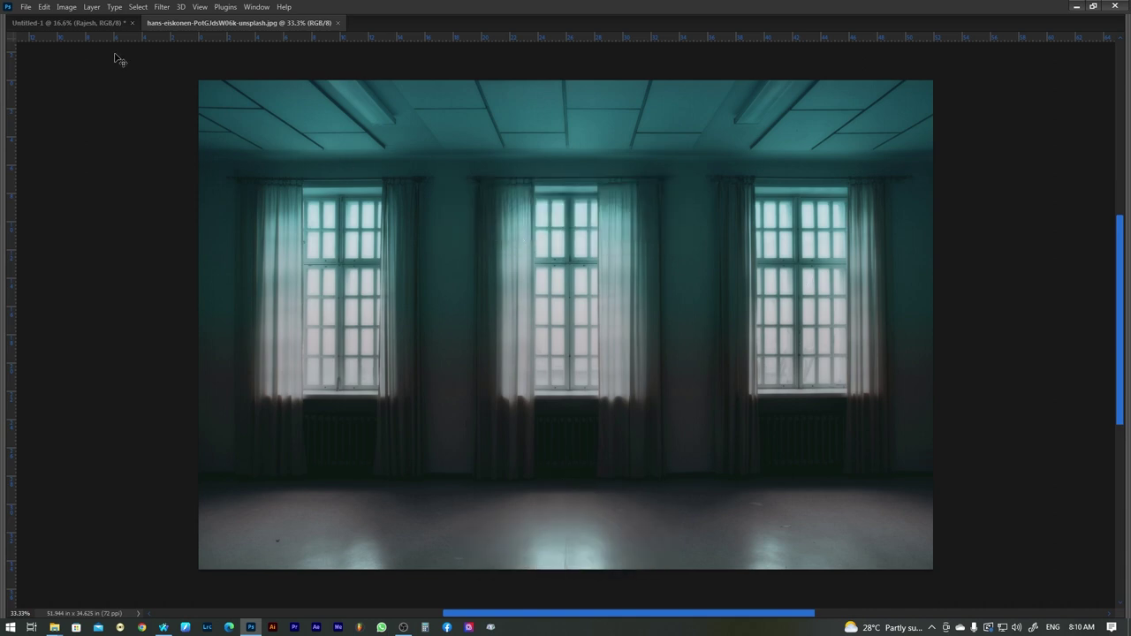
Apply 300 pixels/inch with resampling, enlarging the photo to 15583 × 10388 px
click(67, 6)
click(104, 93)
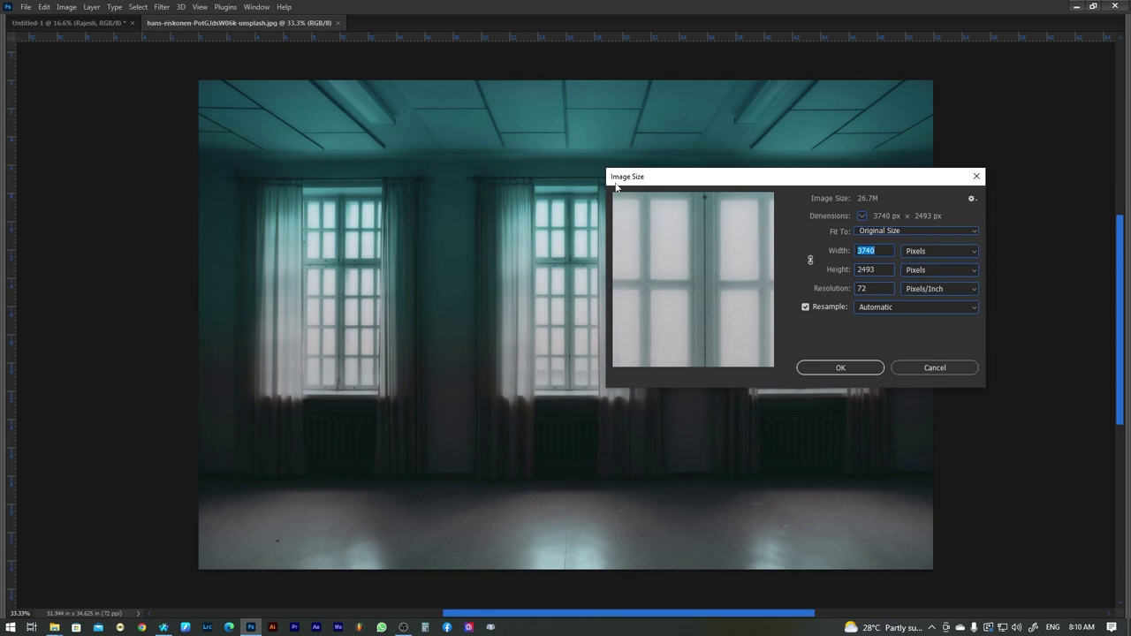
click(885, 295)
text(300)
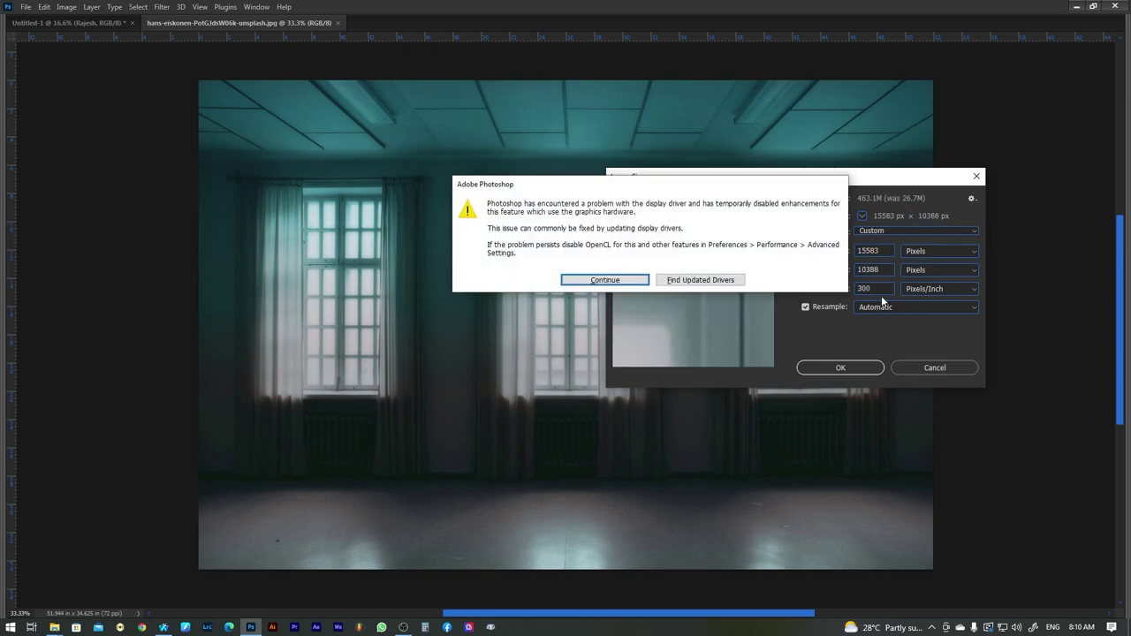
key(Return)
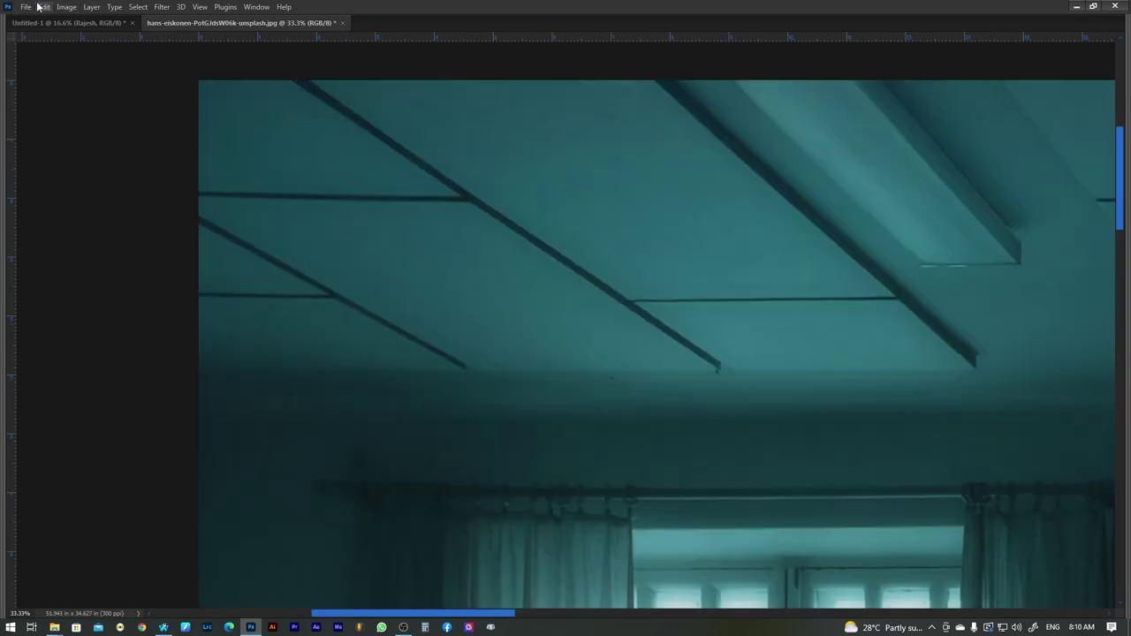
scroll(432, 225, down, 4)
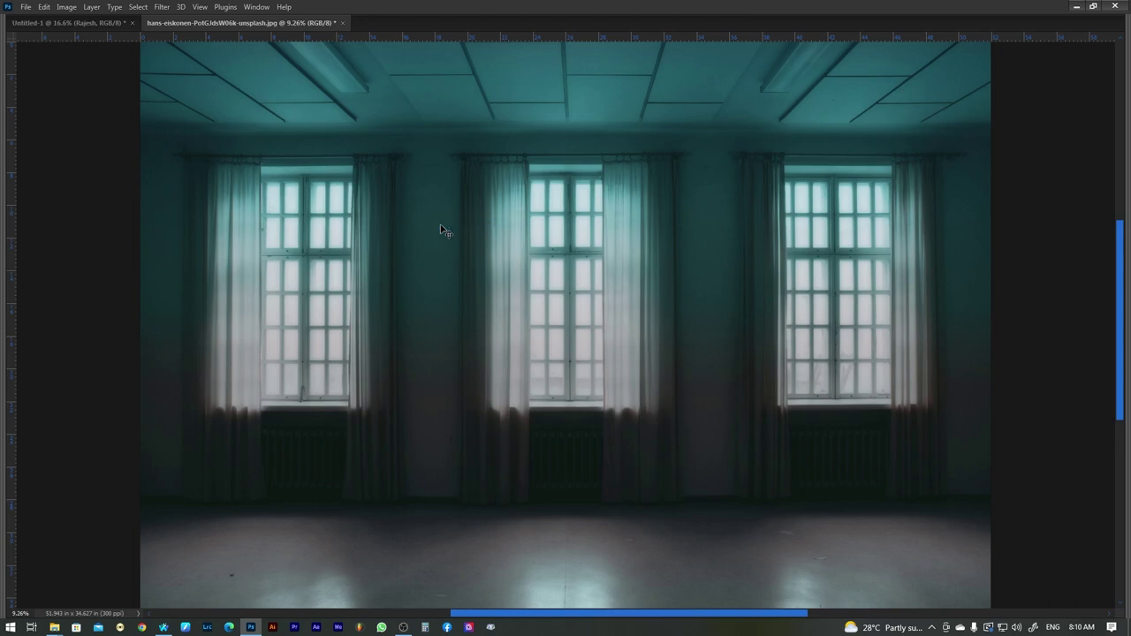
In the Camera Raw Filter, raise Aquas, Blues, Greens and Yellows saturation in Color Mixer
click(161, 6)
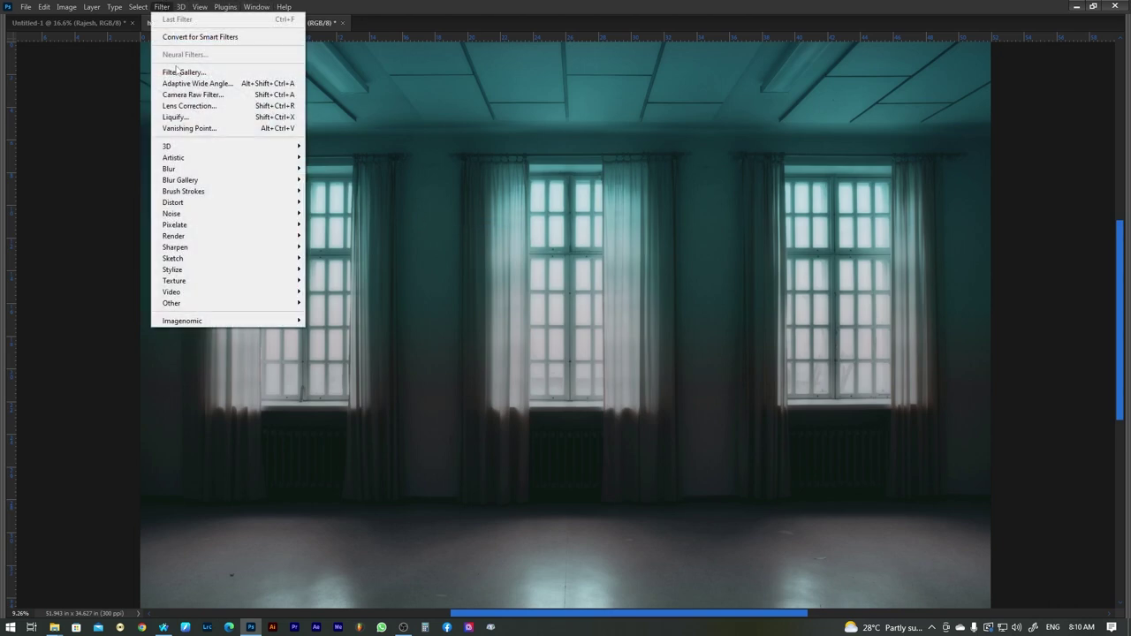
click(184, 94)
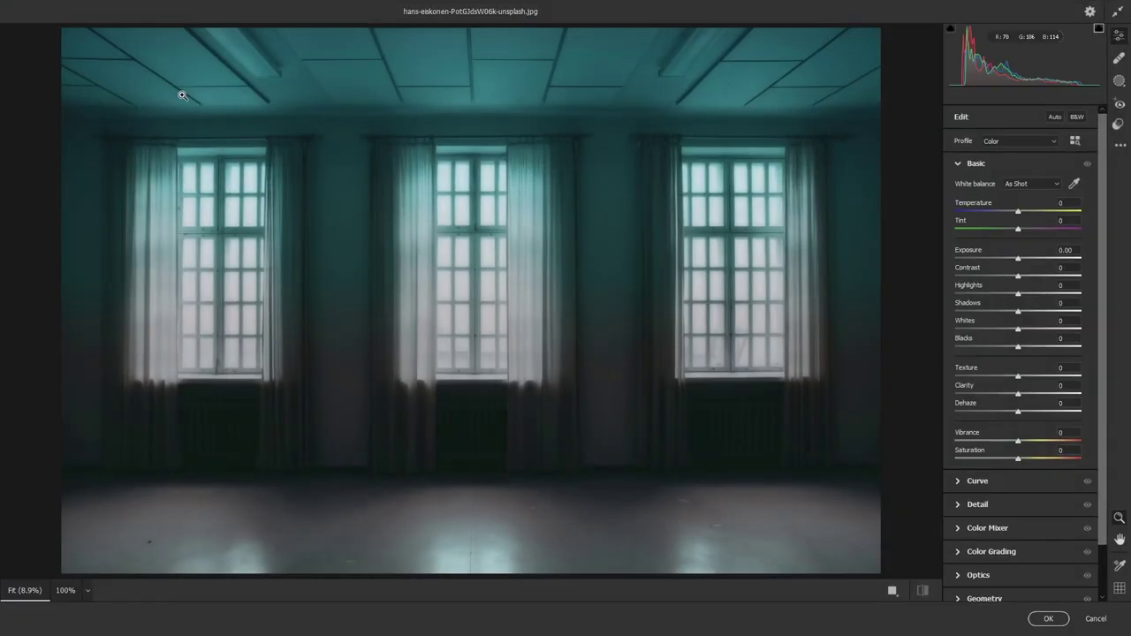
click(1011, 476)
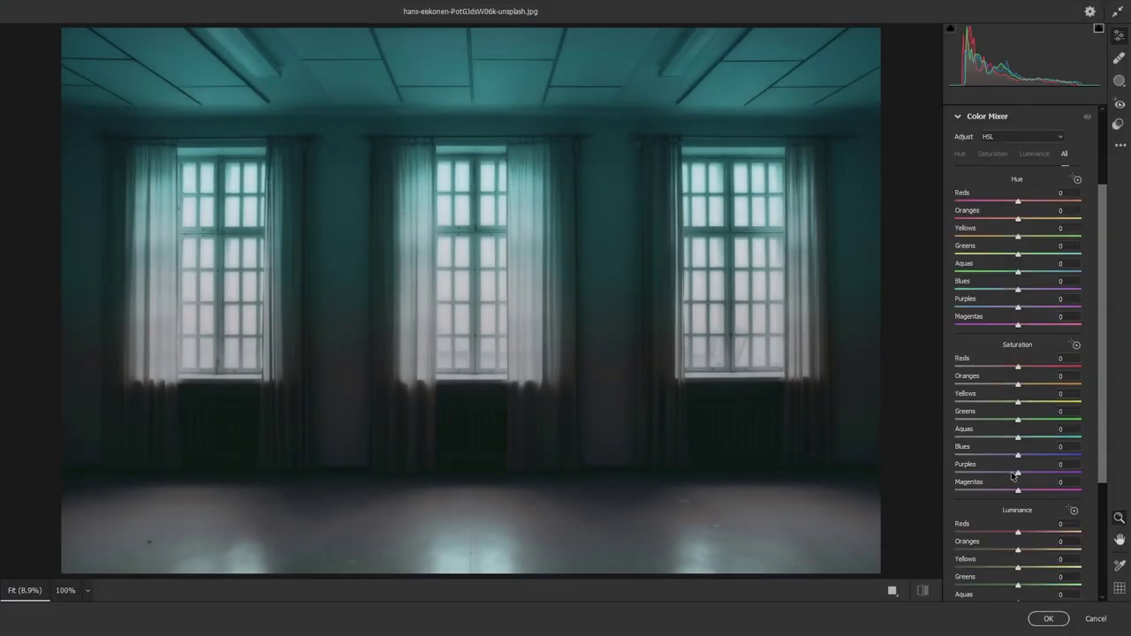
scroll(1051, 378, down, 2)
mouse_move(1042, 390)
mouse_down()
mouse_move(1061, 388)
mouse_move(1017, 372)
mouse_move(1078, 366)
mouse_up()
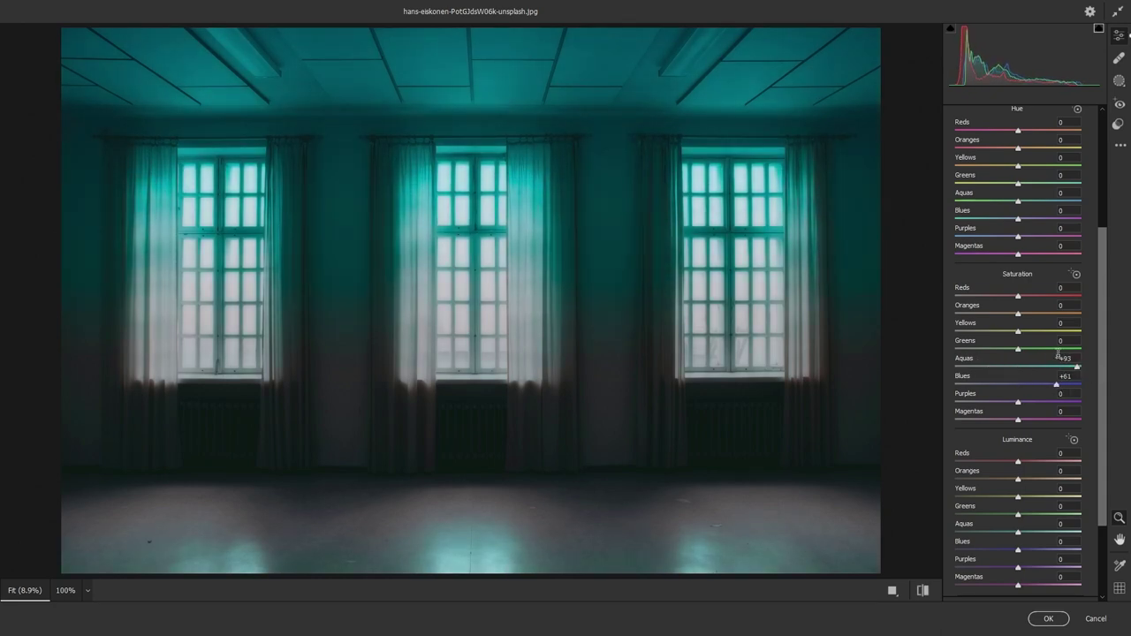
drag(1020, 331, 992, 354)
Shift the Blue and Green Primary hues in Calibration and apply the filter
scroll(1055, 361, down, 5)
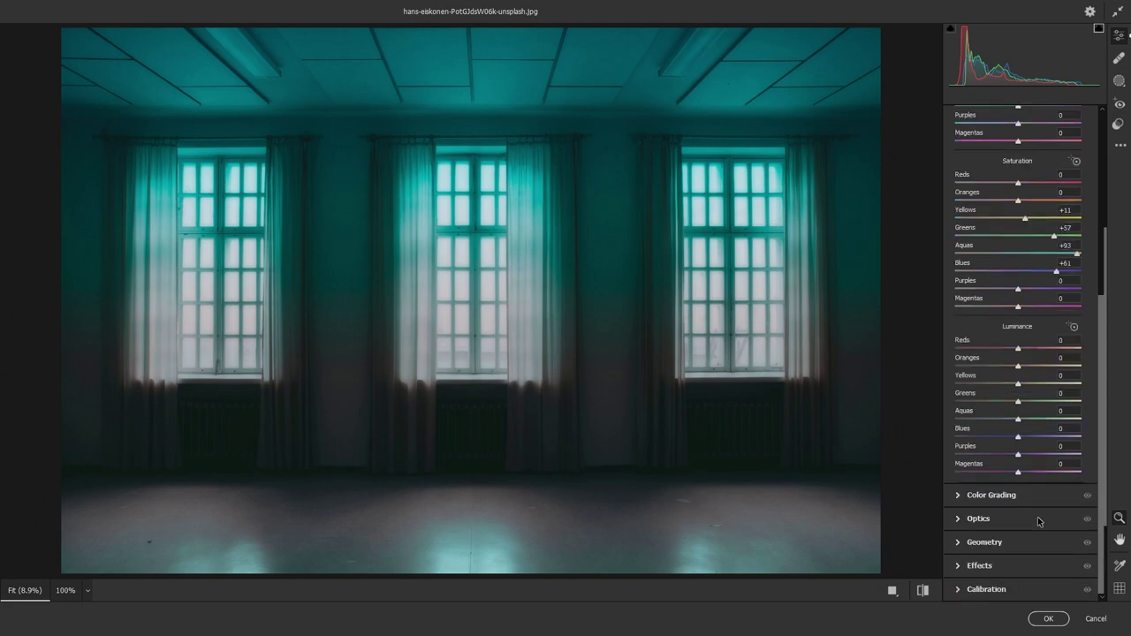
click(1006, 586)
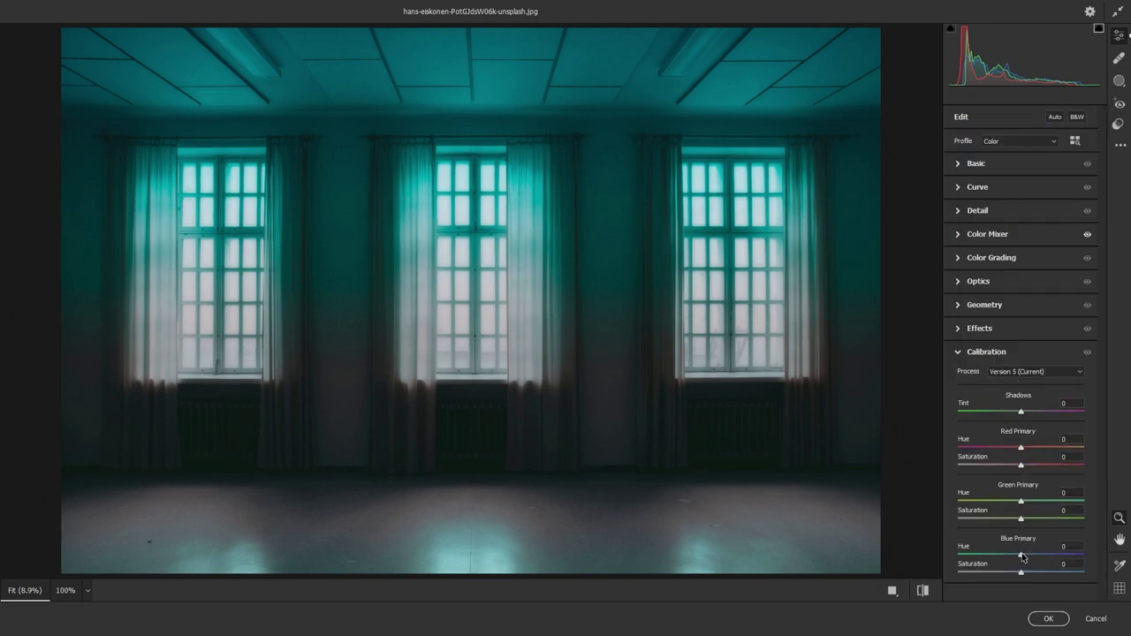
mouse_move(1022, 555)
mouse_down()
mouse_move(1043, 554)
mouse_move(984, 551)
mouse_move(1050, 571)
mouse_up()
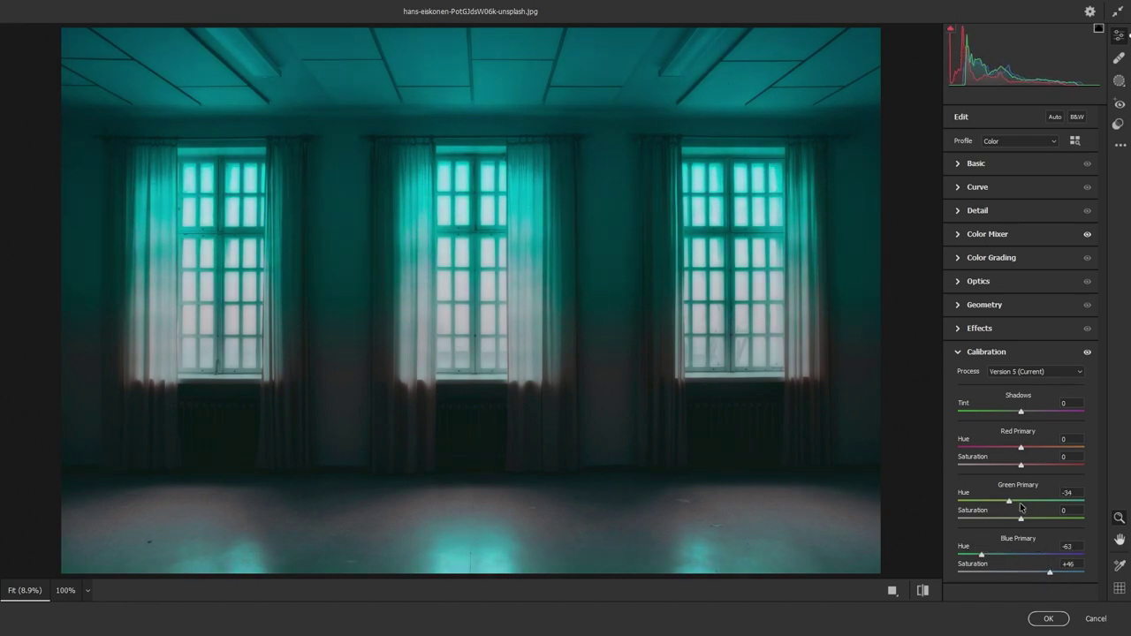
drag(1022, 501, 1013, 501)
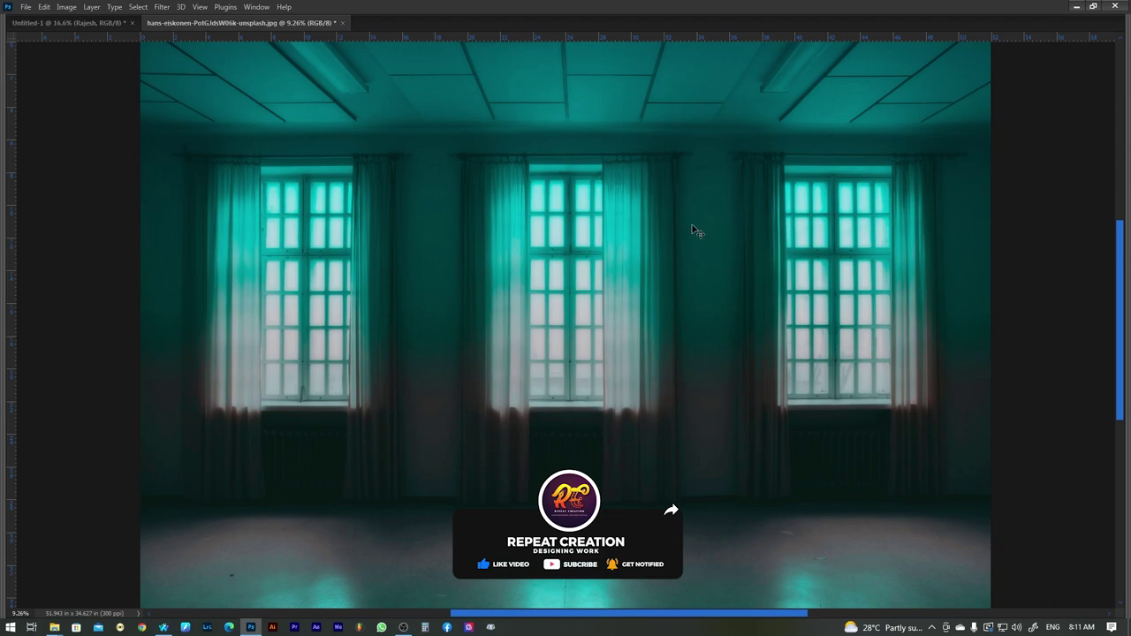
Drag the teal photo into the layout above Rectangle 1 copy 6 and make Layer 2 a Smart Object
click(93, 24)
right_click(822, 233)
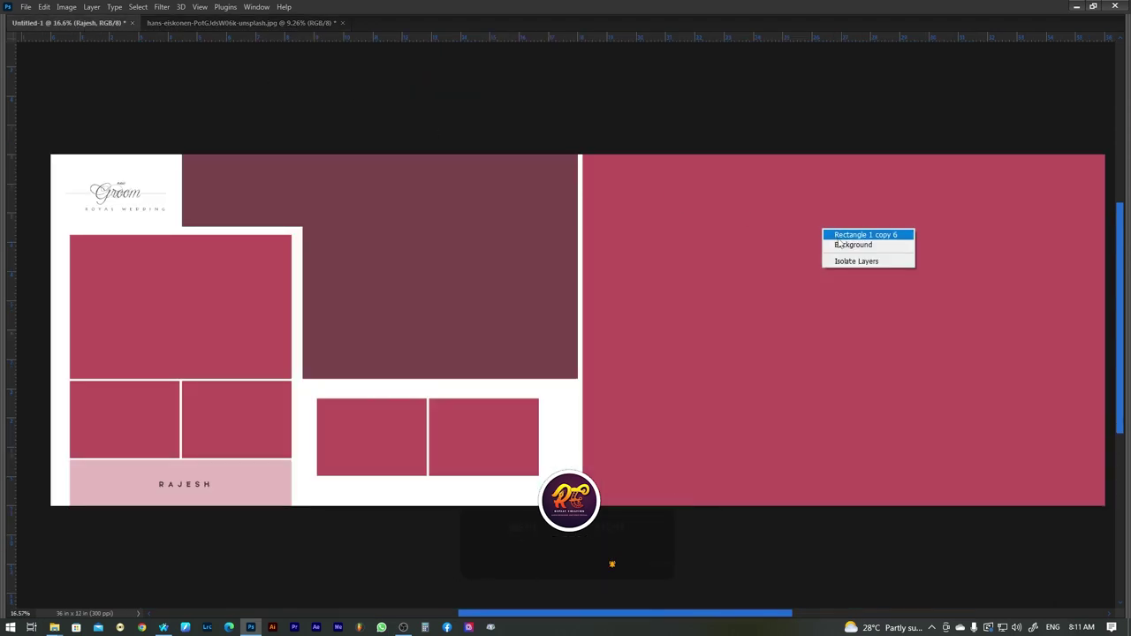
click(862, 233)
click(266, 23)
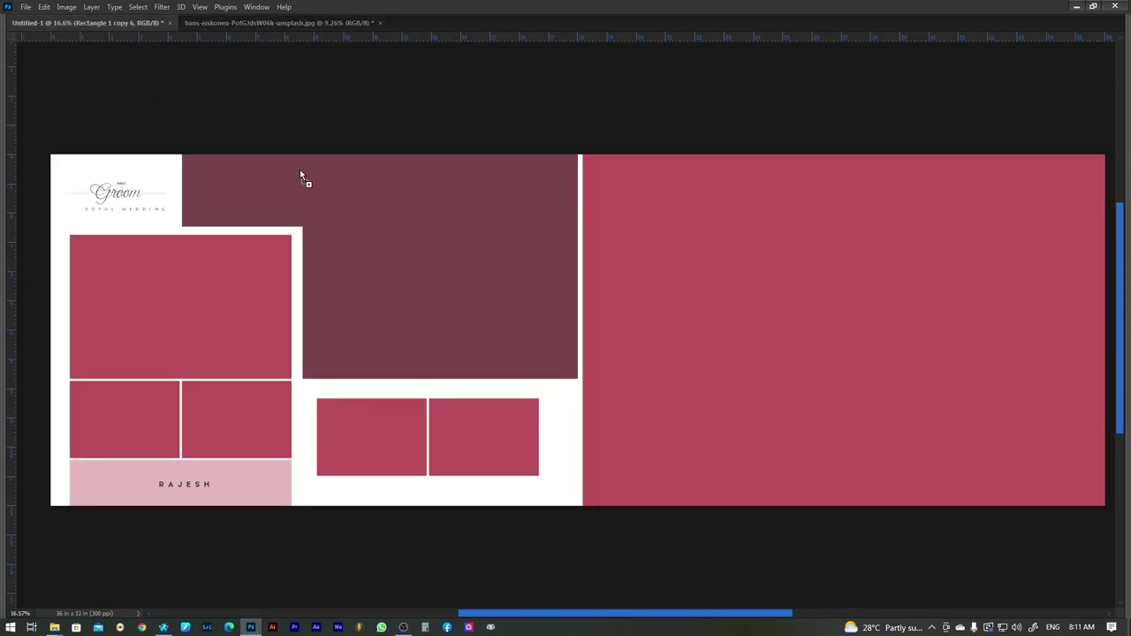
mouse_move(444, 205)
mouse_down()
mouse_move(846, 394)
mouse_move(510, 304)
mouse_up()
key(Tab)
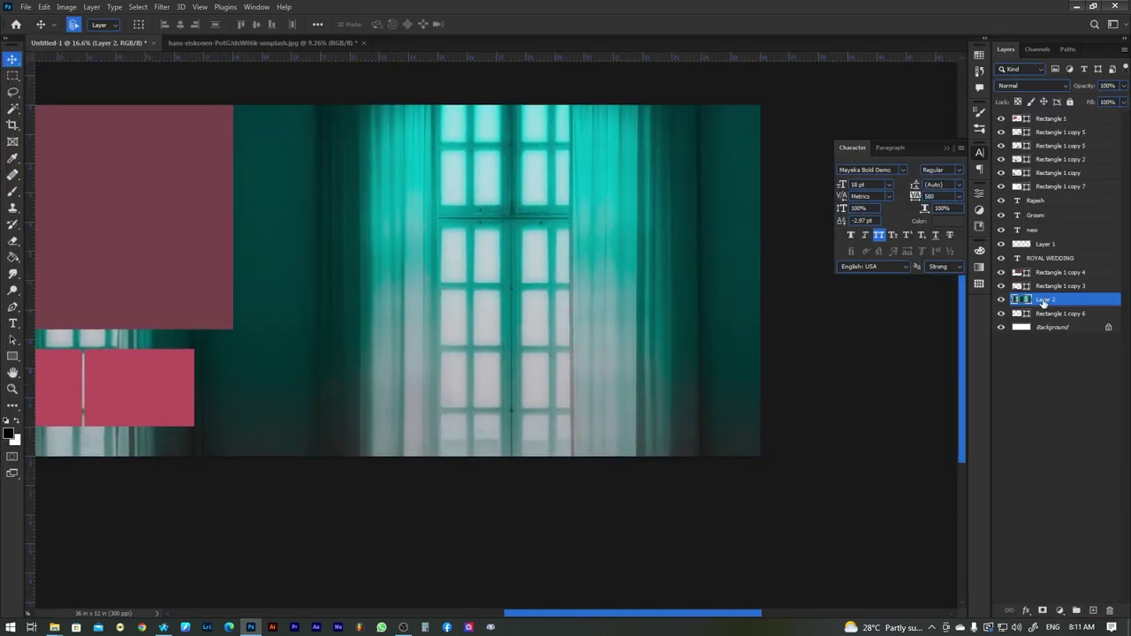
right_click(1044, 302)
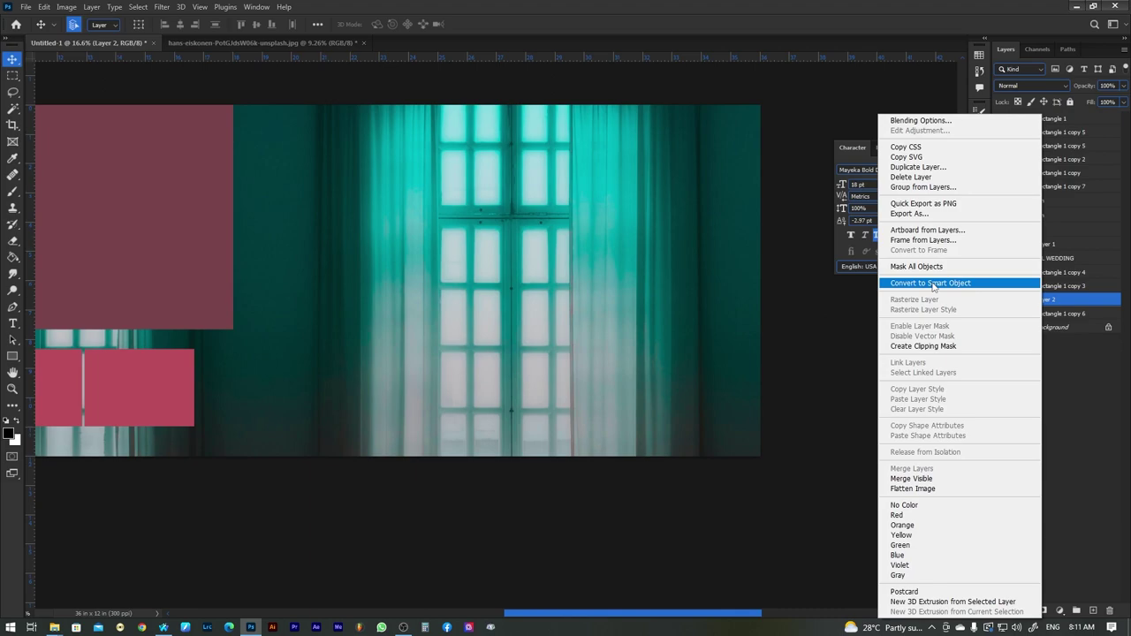
click(939, 346)
Scale the photo down and position it to fill the right-hand pink block
key(ctrl+t)
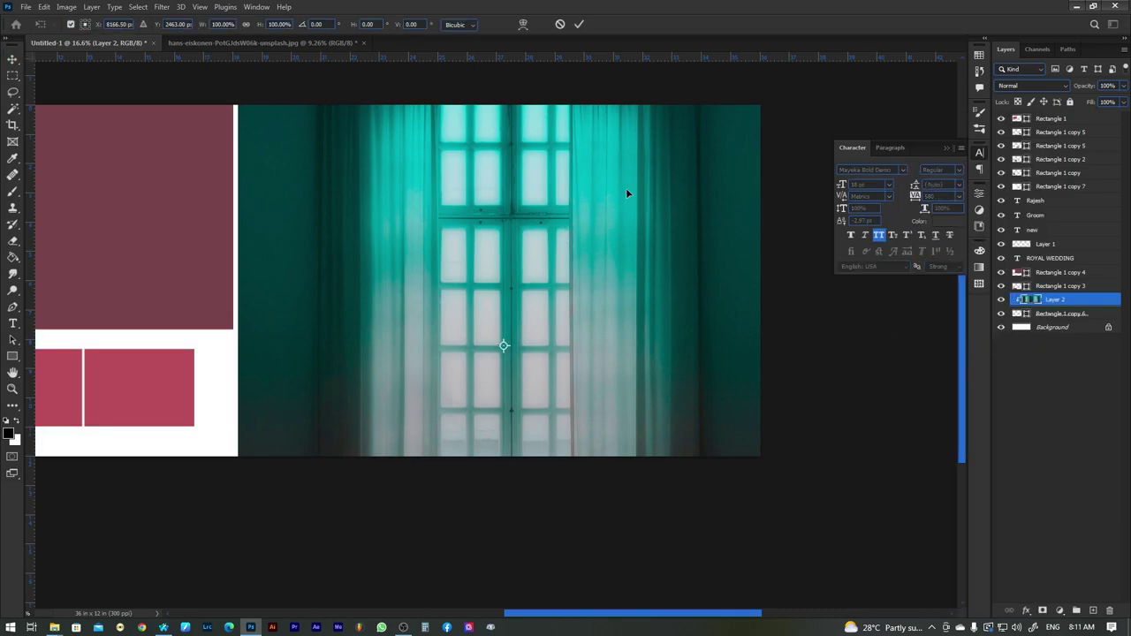
key(ctrl+0)
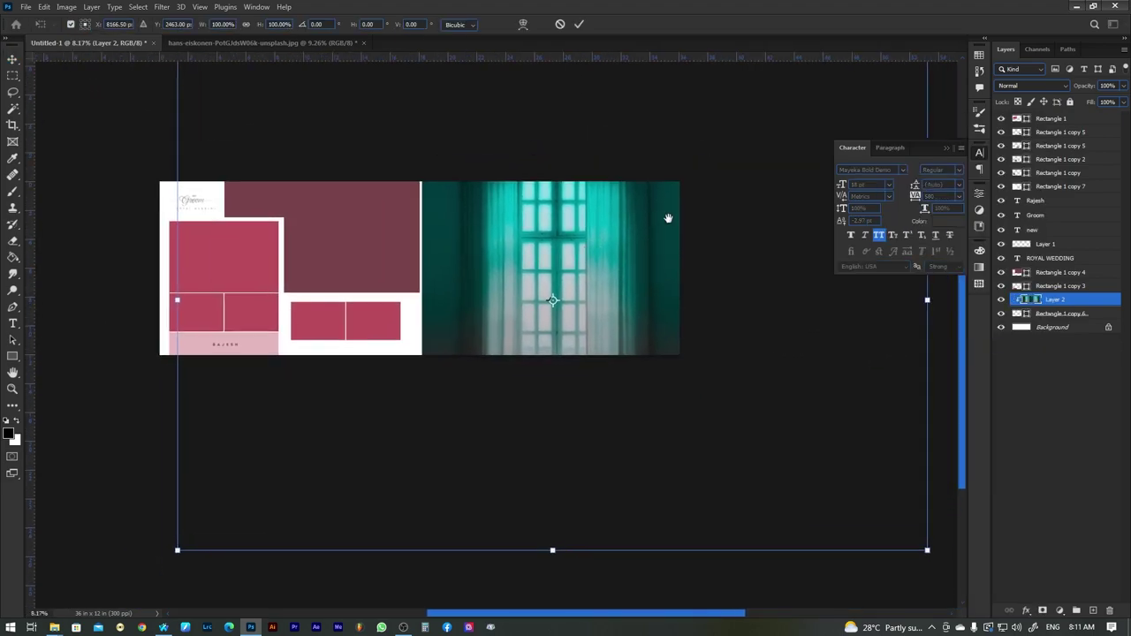
scroll(668, 217, right, 1)
drag(901, 549, 686, 372)
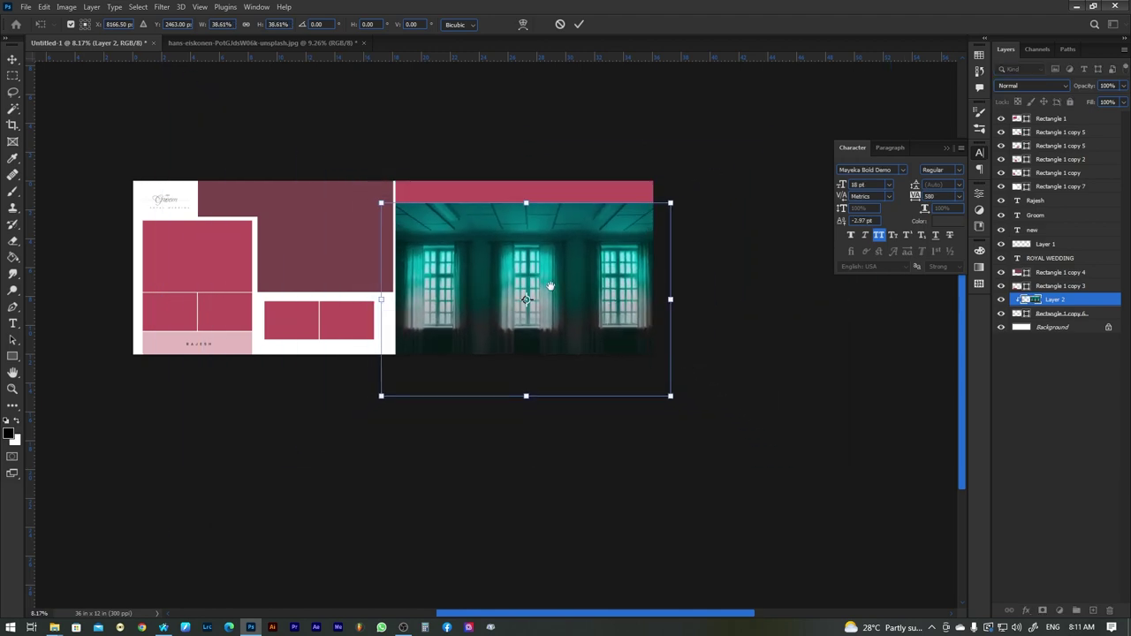
scroll(686, 372, up, 2)
scroll(707, 371, up, 2)
mouse_move(729, 364)
mouse_down()
mouse_move(602, 348)
mouse_move(621, 323)
mouse_up()
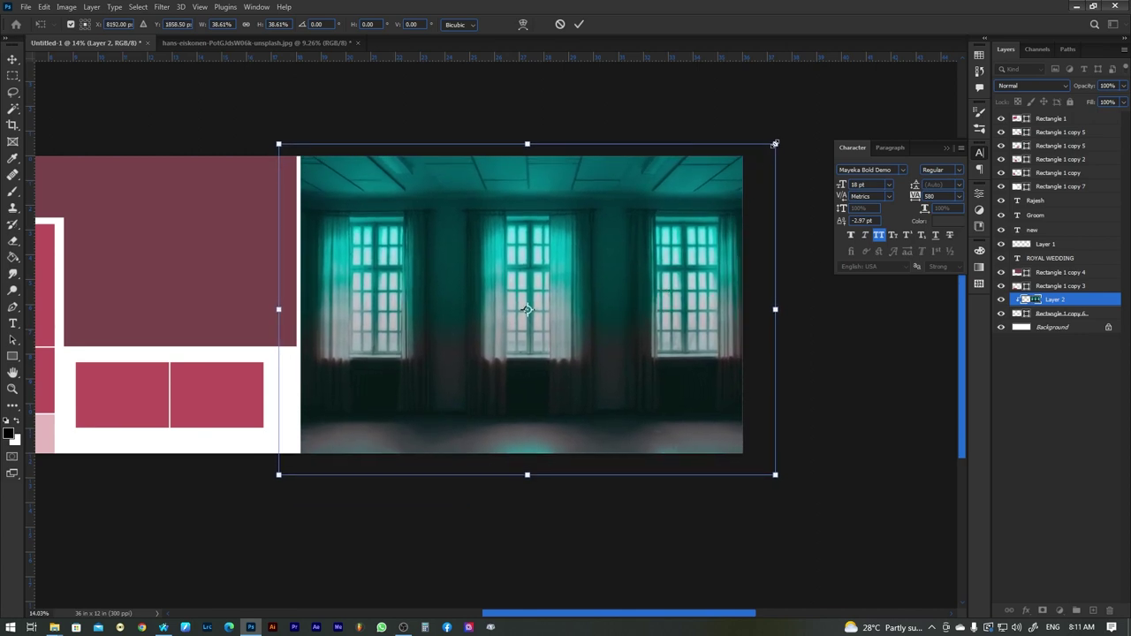
drag(775, 144, 861, 110)
drag(652, 340, 633, 333)
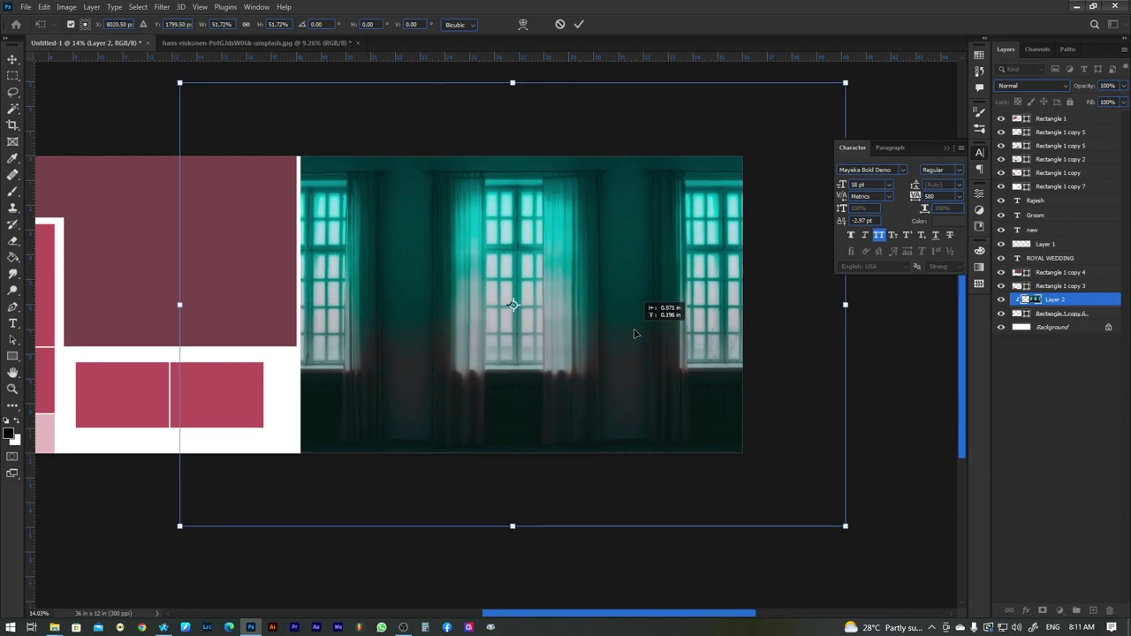
key(Return)
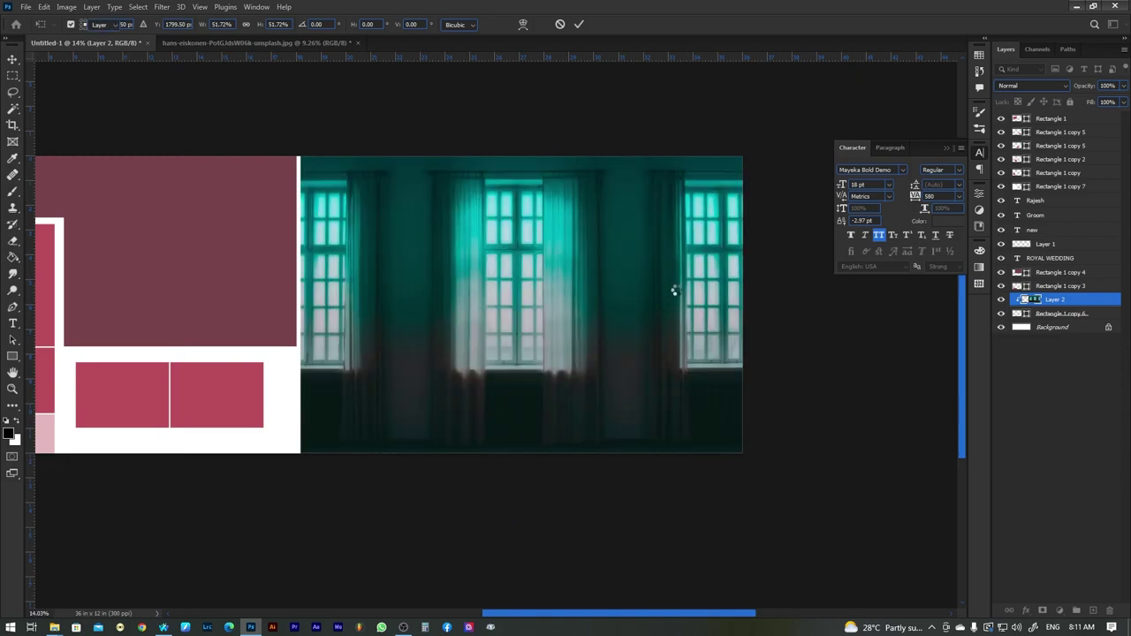
Slide the window photo left within its frame
key(Tab)
drag(596, 278, 609, 288)
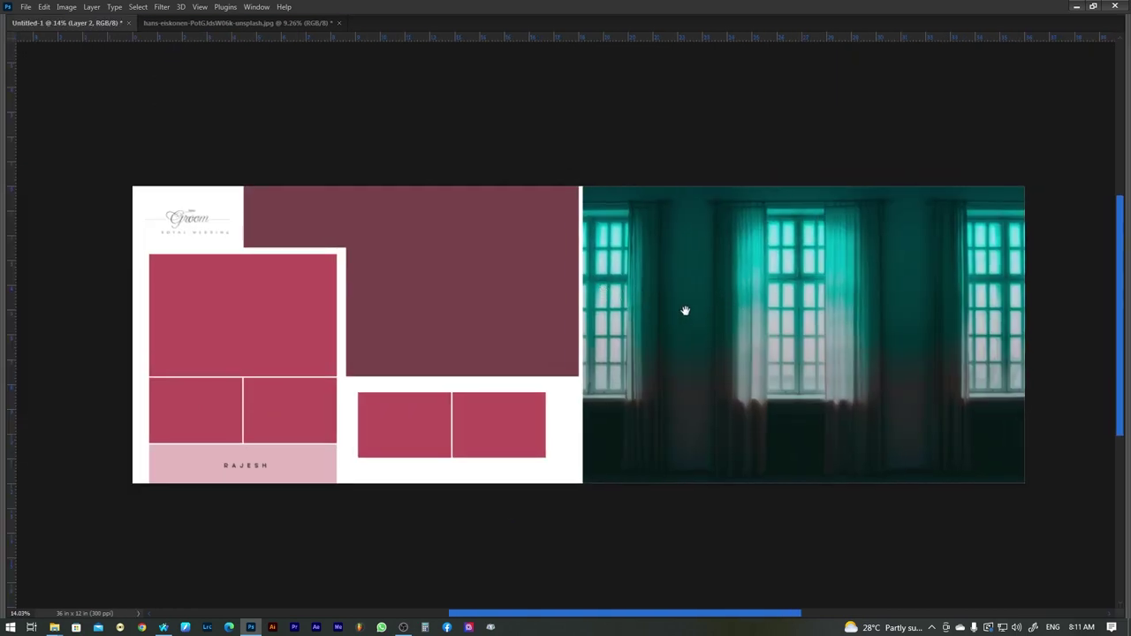
mouse_move(850, 316)
mouse_down()
mouse_move(765, 306)
mouse_move(898, 289)
mouse_up()
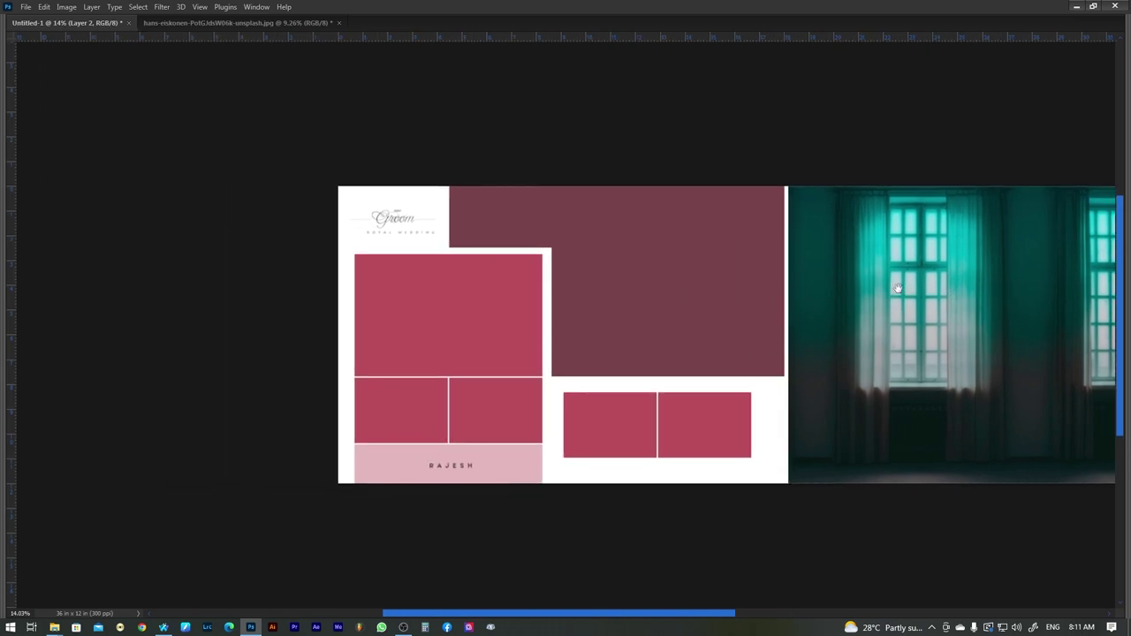
Select the Rectangle 1 copy 4 layer and paste the room photo in as Layer 3
right_click(630, 234)
click(654, 242)
drag(736, 256, 465, 222)
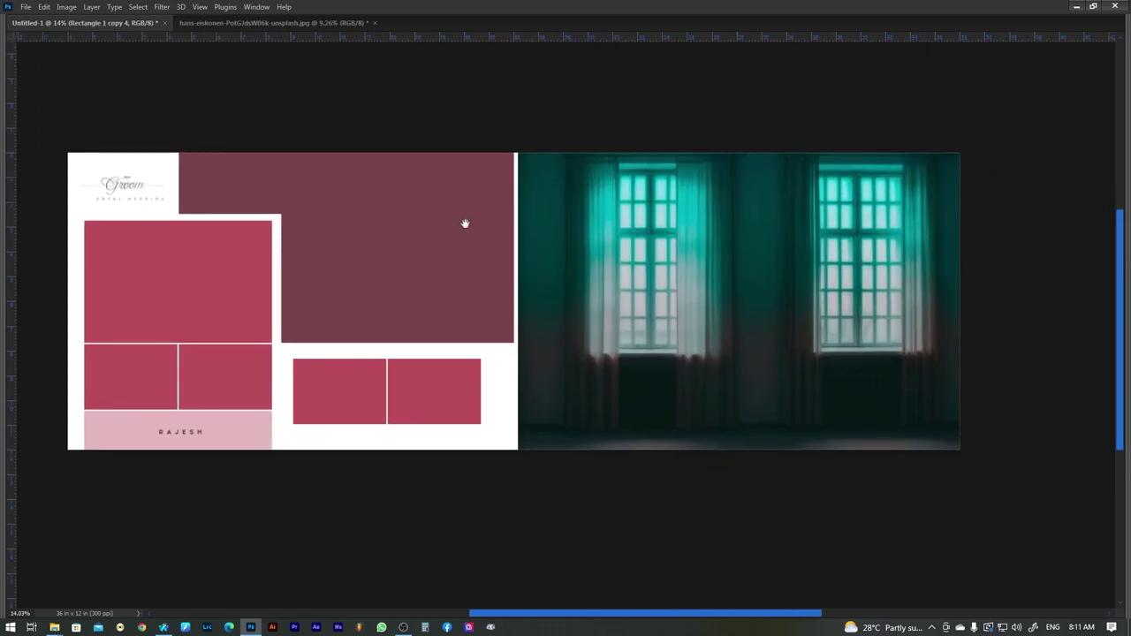
click(212, 26)
click(129, 23)
key(ctrl+v)
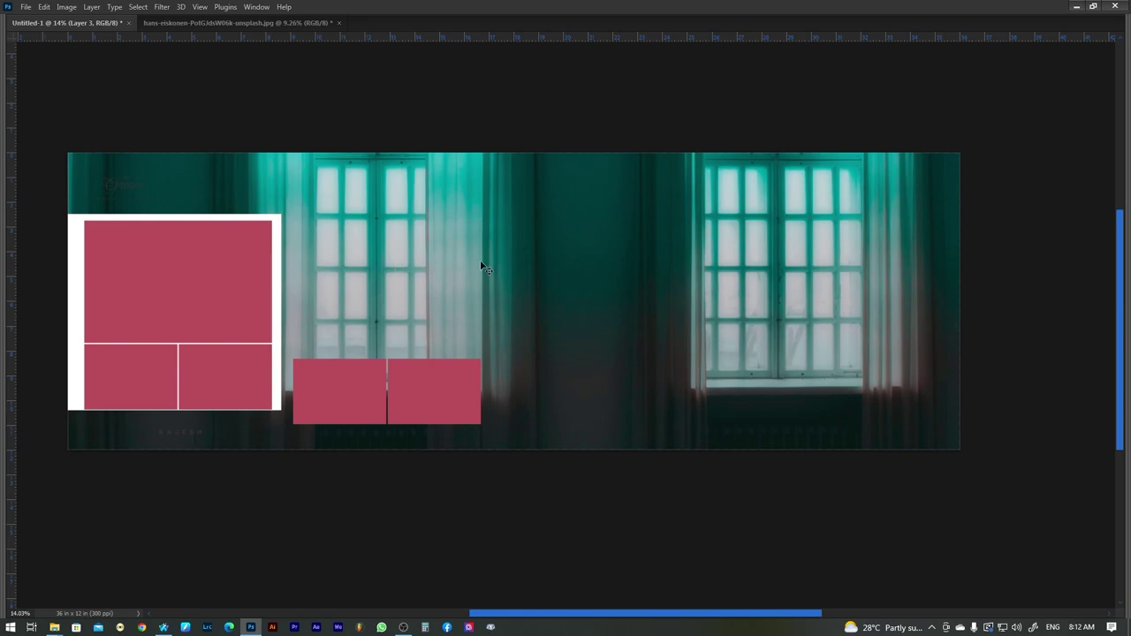
Clip Layer 3 into the left page's top dark block and position it there
key(F7)
right_click(1050, 257)
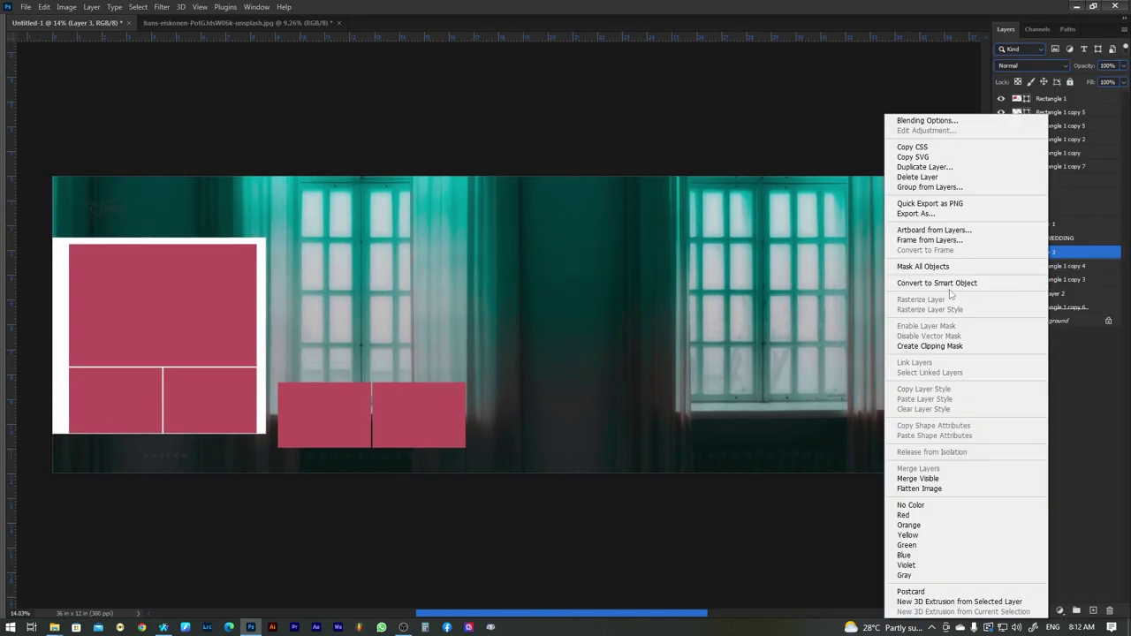
click(930, 346)
drag(408, 272, 486, 268)
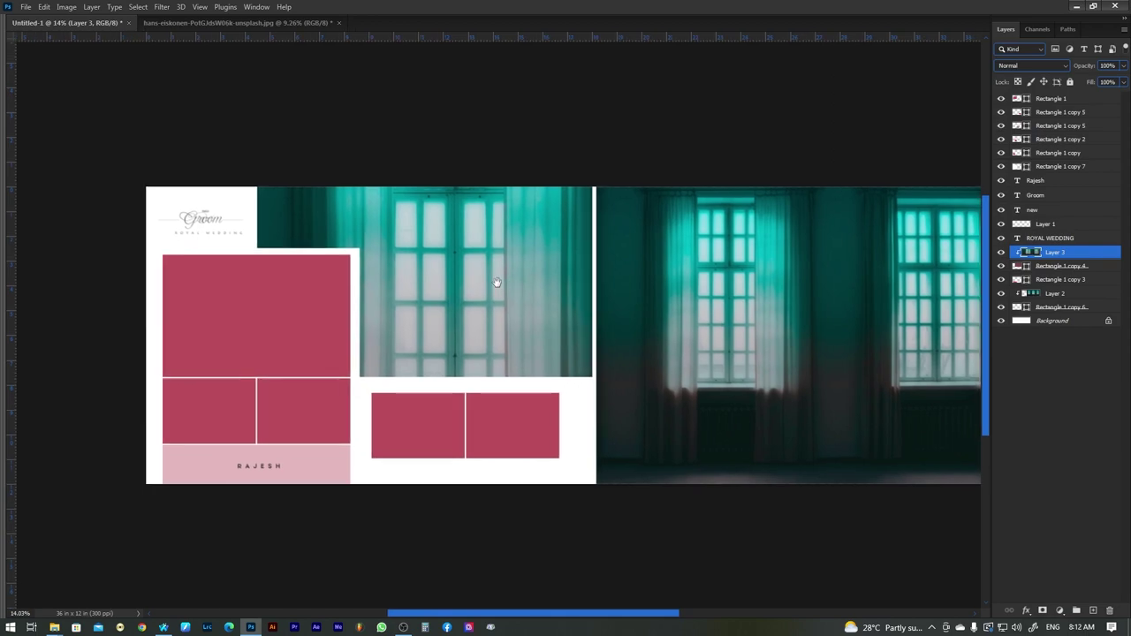
key(Tab)
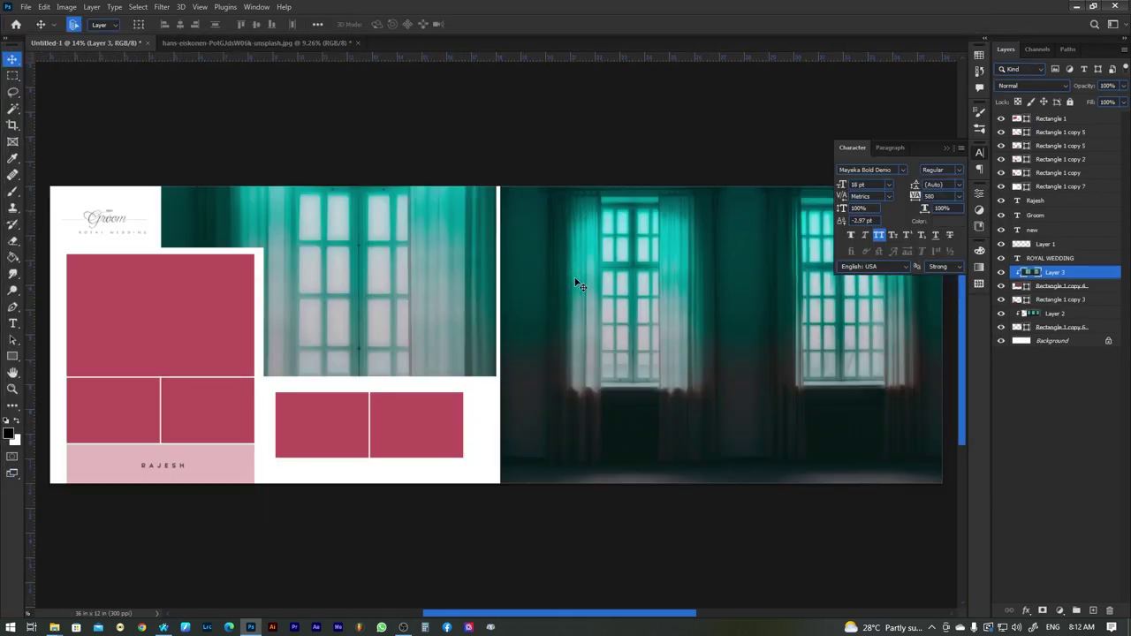
key(Tab)
key(Tab)
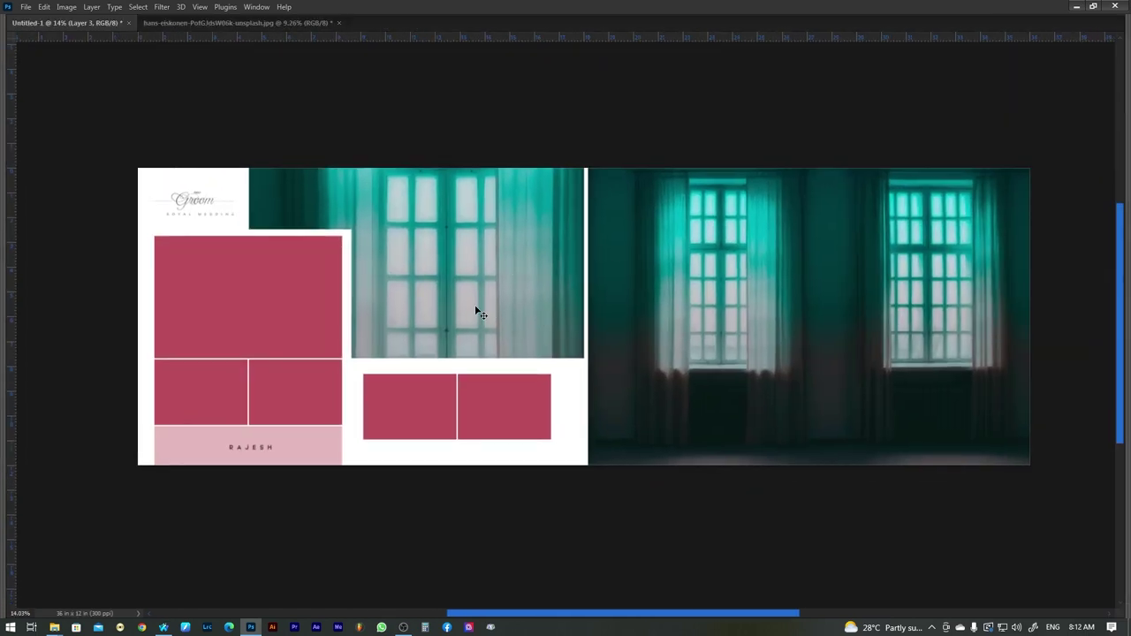
key(Tab)
Enlarge the right-hand window photo from its corner and reposition it on the right page
click(641, 314)
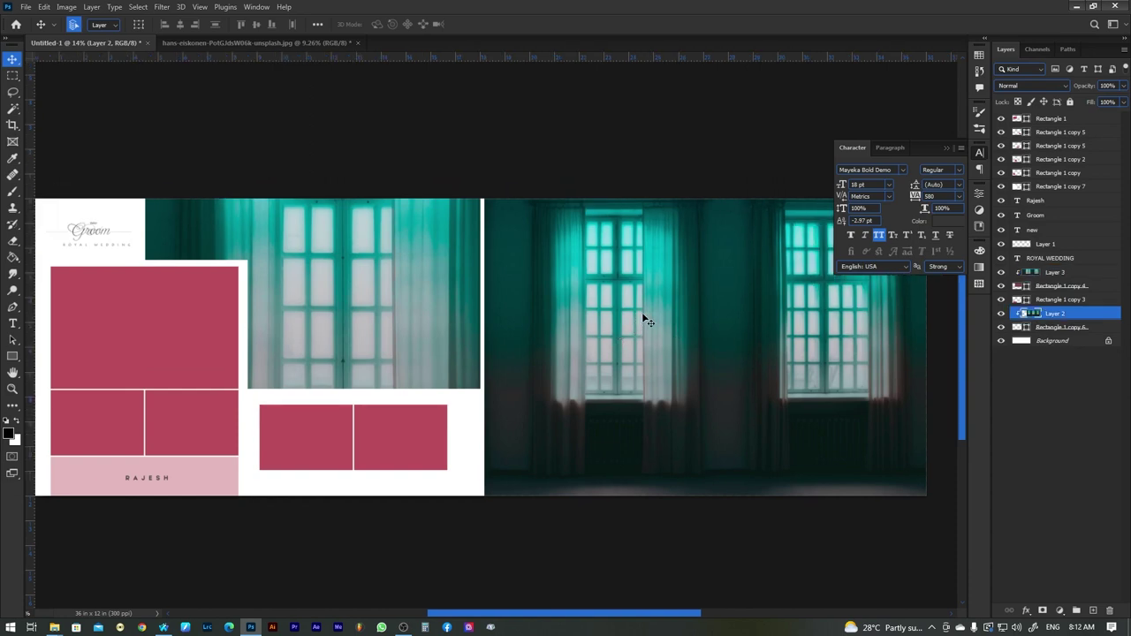
key(ctrl+t)
drag(285, 114, 232, 87)
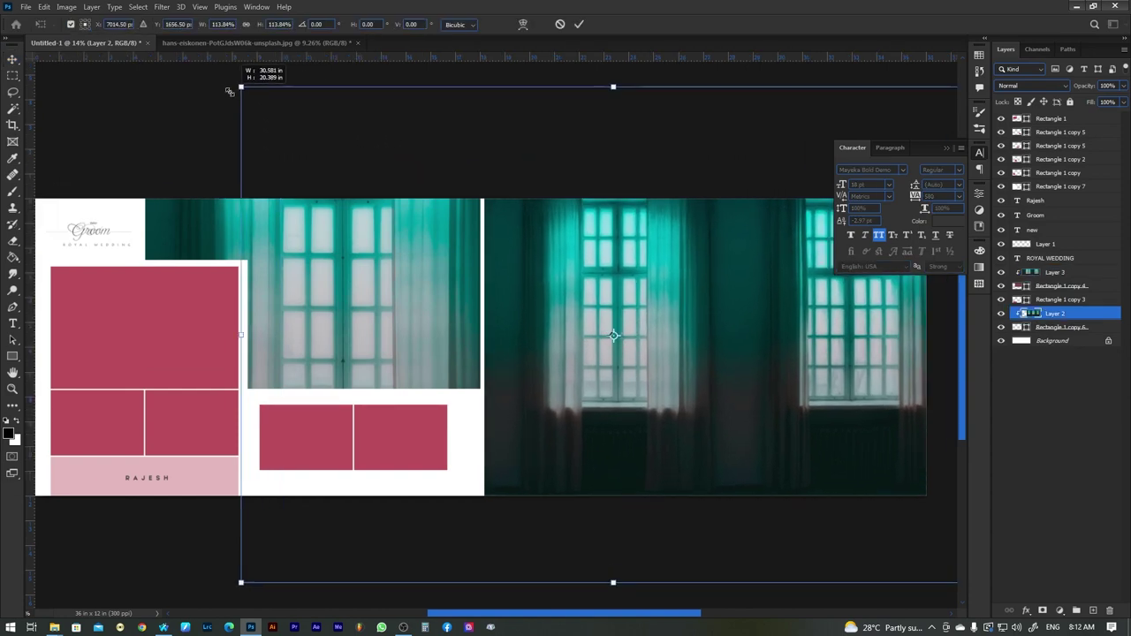
mouse_move(766, 304)
mouse_down()
mouse_move(855, 318)
mouse_move(715, 277)
mouse_up()
key(Return)
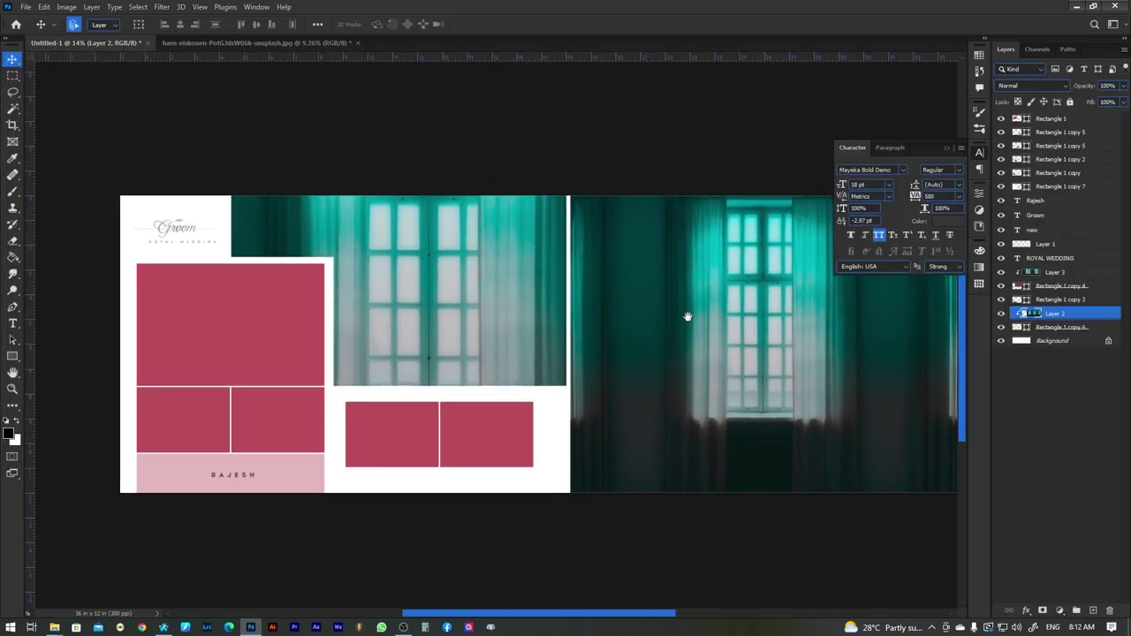
Reselect Layer 3, the top window photo, in the layer stack
right_click(437, 274)
click(456, 280)
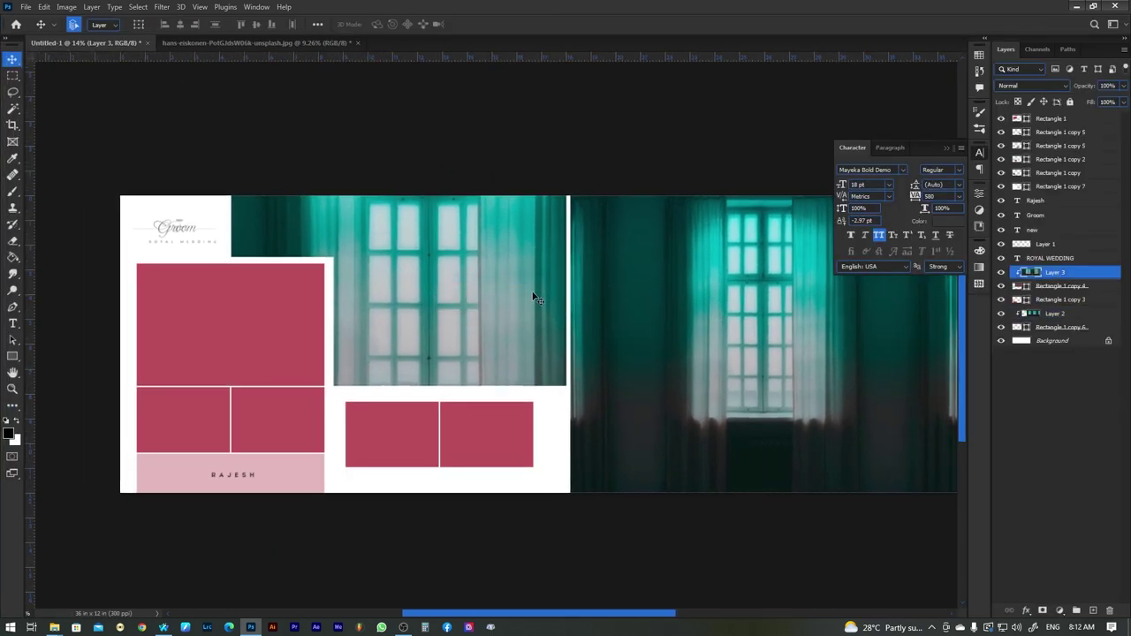
key(Tab)
key(Tab)
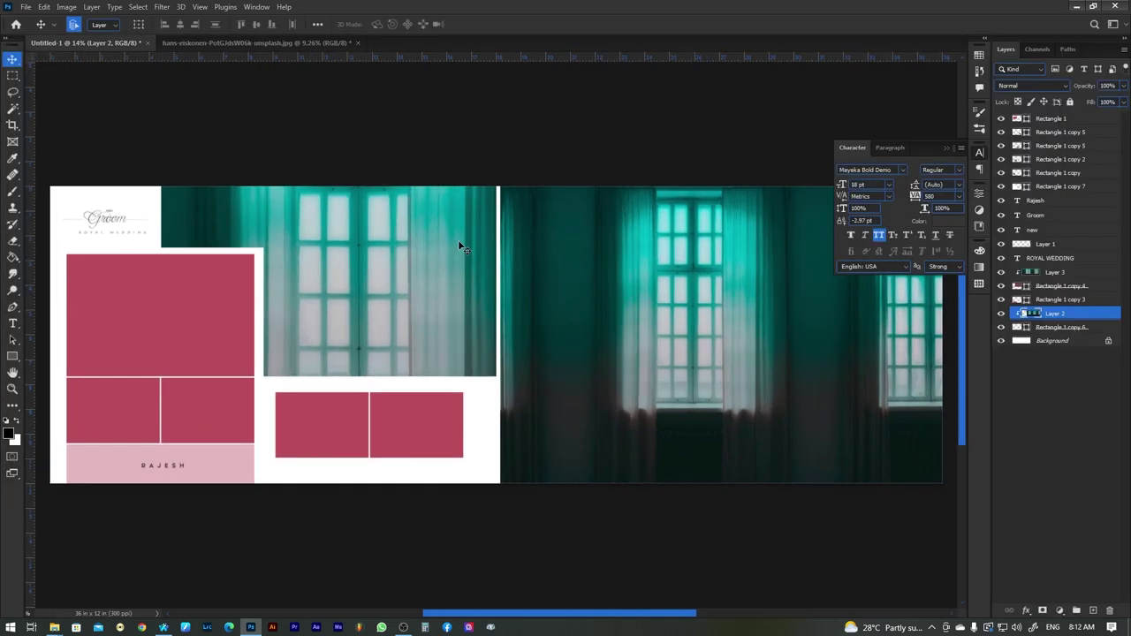
ctrl+click(420, 228)
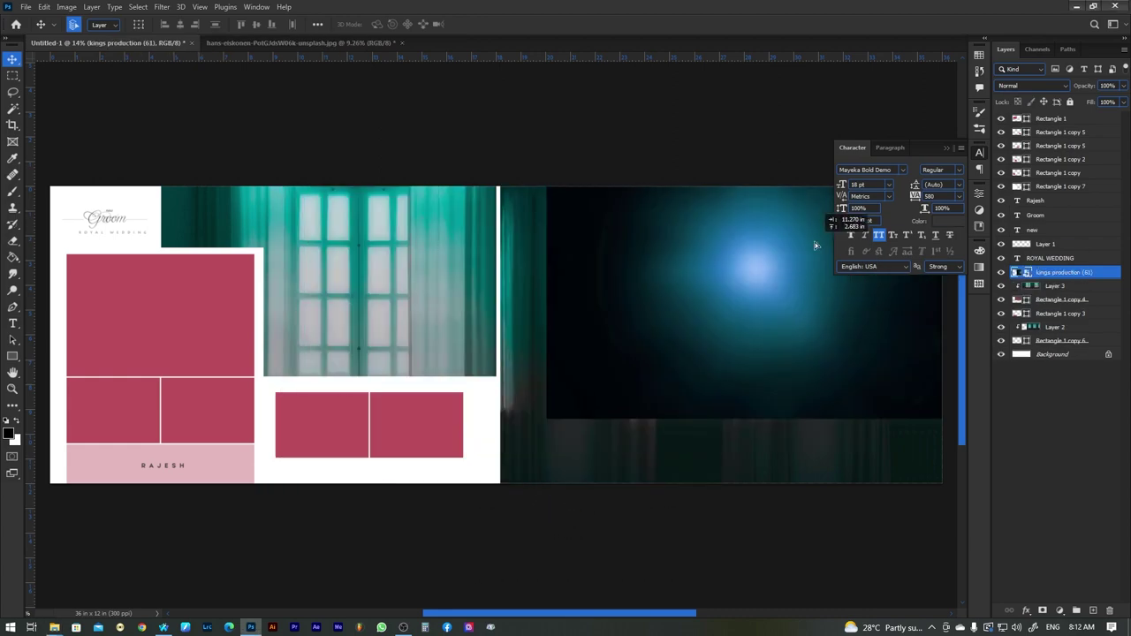
Place the blue glow over the right photo in Screen mode, shifted toward cyan
drag(571, 284, 822, 232)
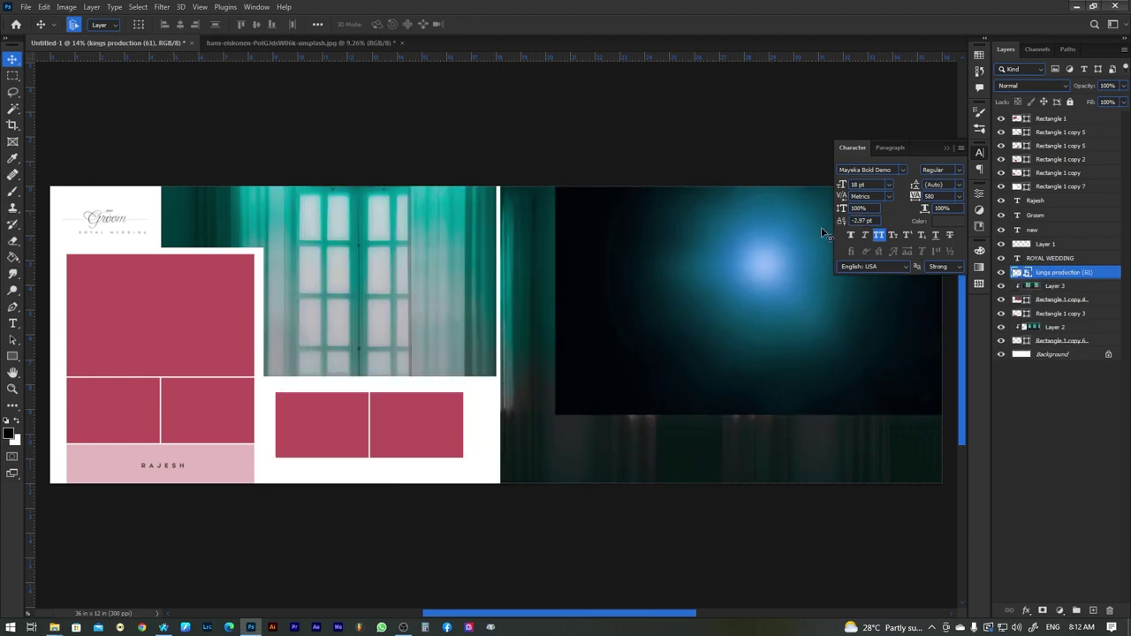
click(1036, 87)
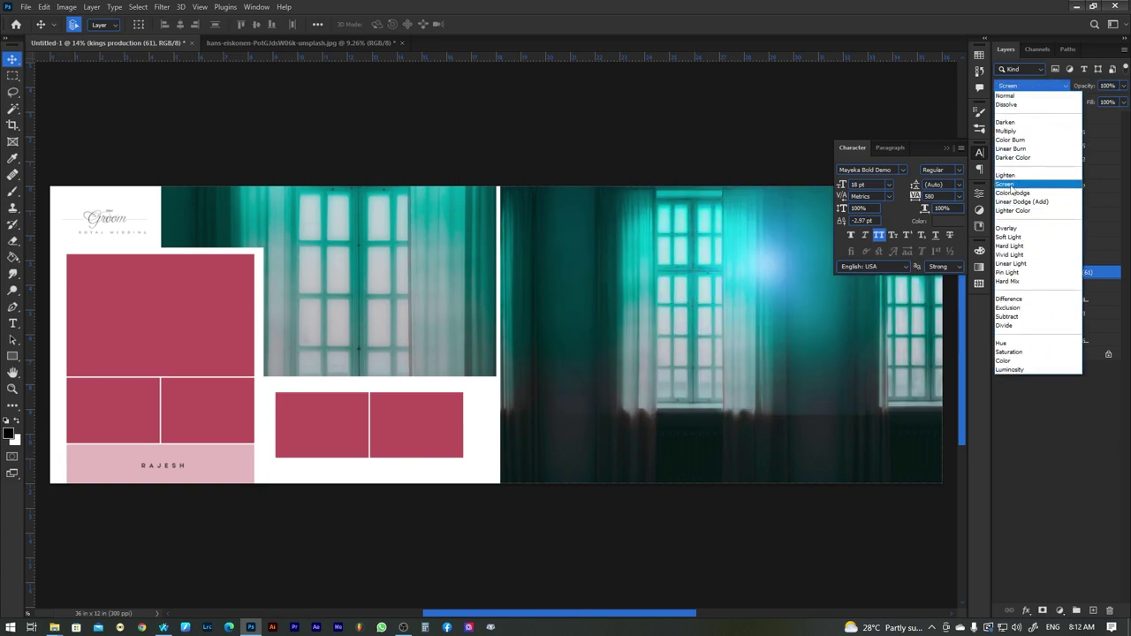
click(1026, 191)
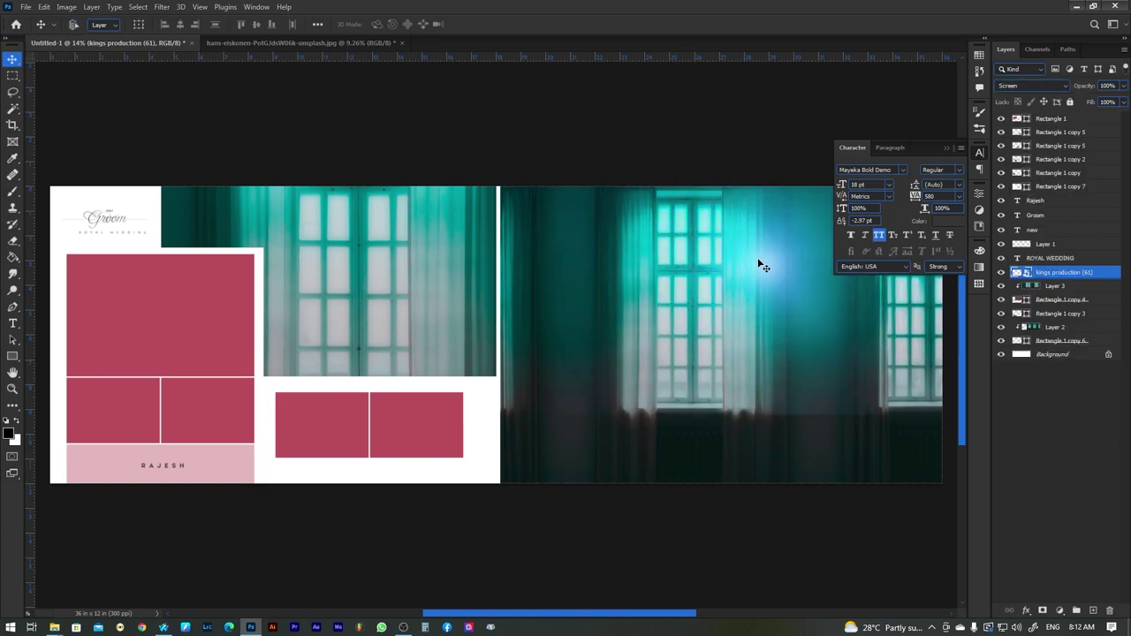
key(ctrl+b)
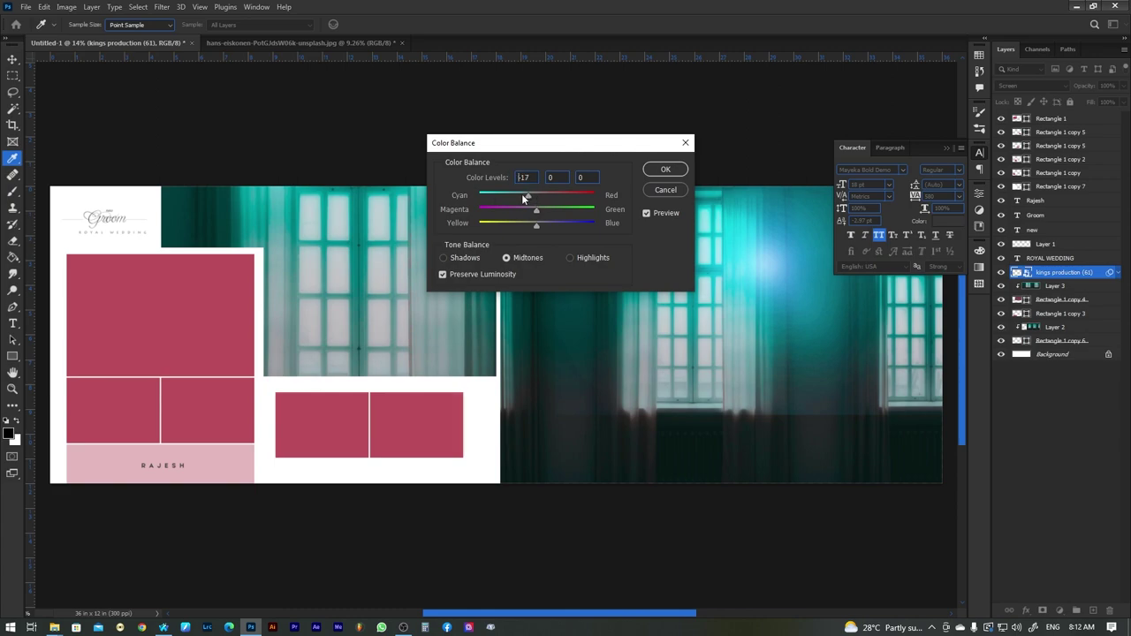
mouse_move(523, 197)
mouse_down()
mouse_move(500, 196)
mouse_move(557, 214)
mouse_move(524, 212)
mouse_move(566, 230)
mouse_move(544, 212)
mouse_up()
click(665, 171)
Nudge the glow slightly left and down, then enlarge it from its bottom-left corner
key(Tab)
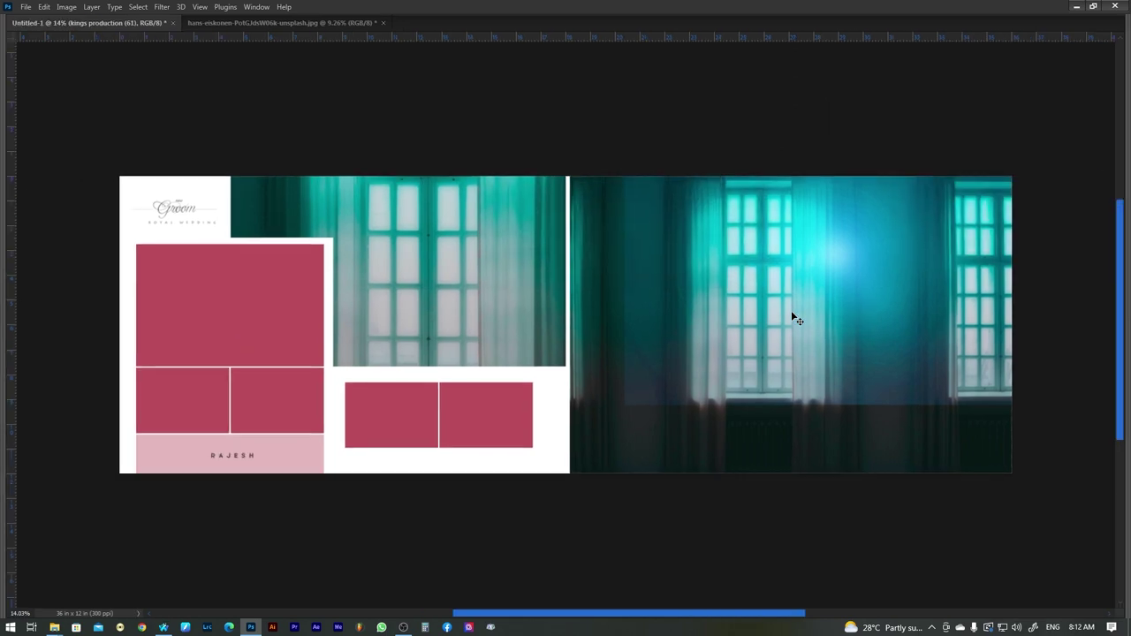
drag(836, 288, 804, 305)
key(ctrl+t)
key(Return)
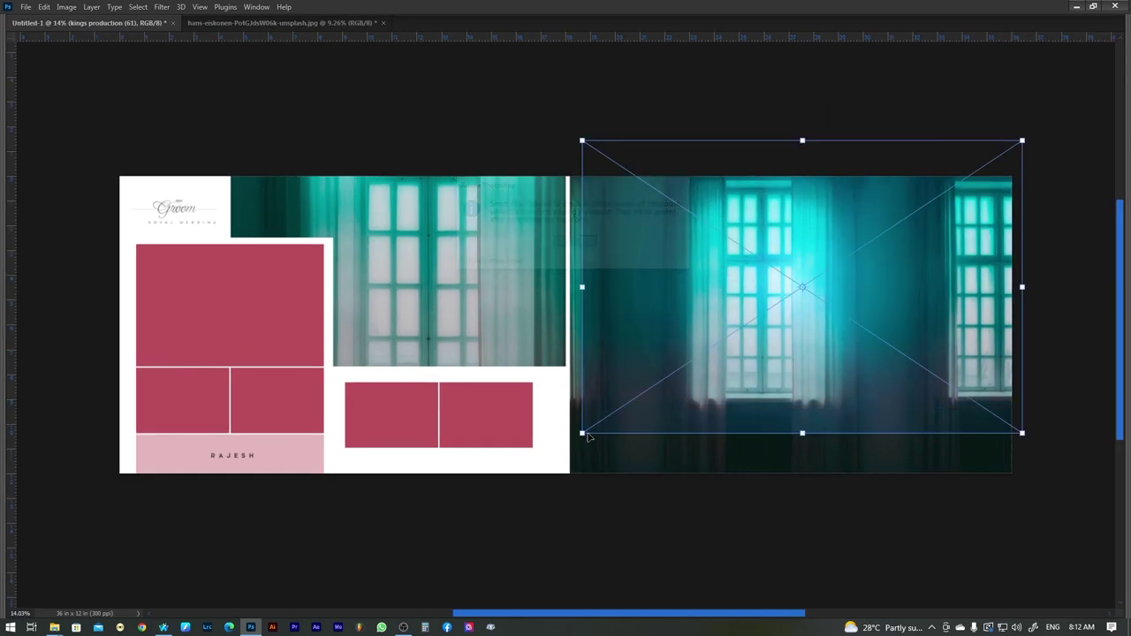
drag(581, 434, 497, 487)
key(Return)
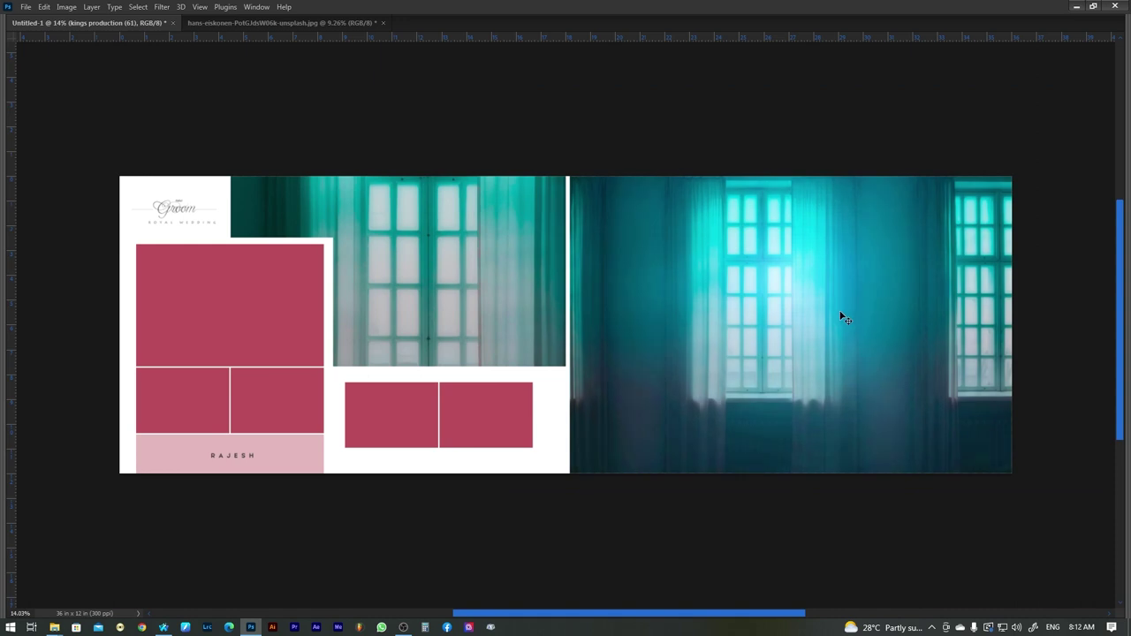
Darken the glow's shadows with Levels and move it to the right photo's upper right
key(ctrl+l)
drag(525, 260, 548, 260)
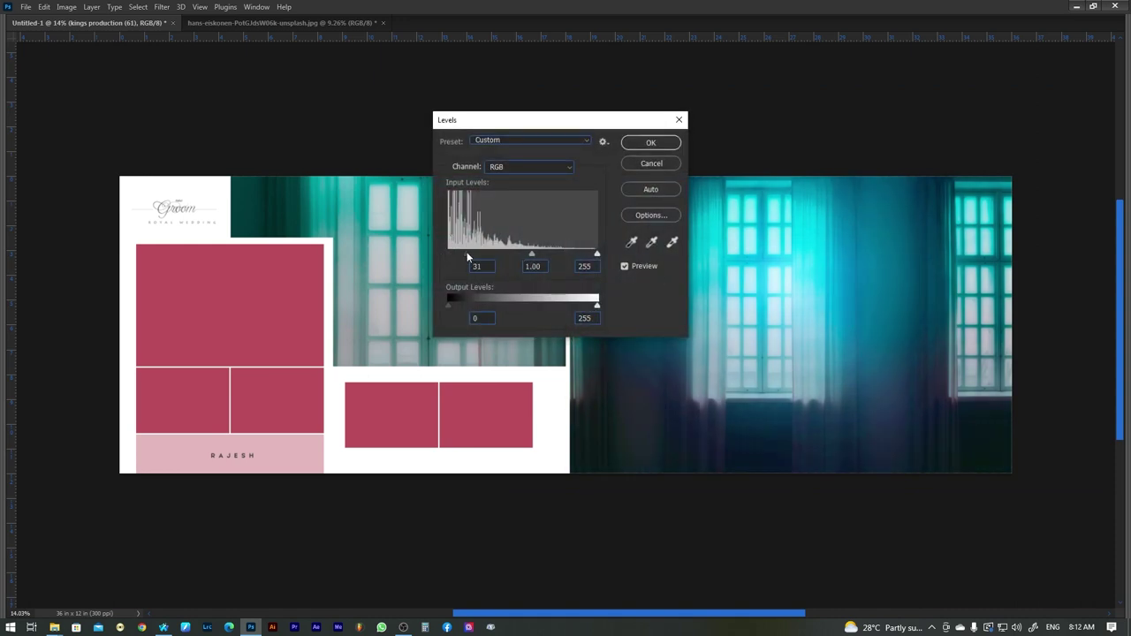
key(Return)
mouse_move(796, 302)
mouse_down()
mouse_move(961, 267)
mouse_move(421, 196)
mouse_up()
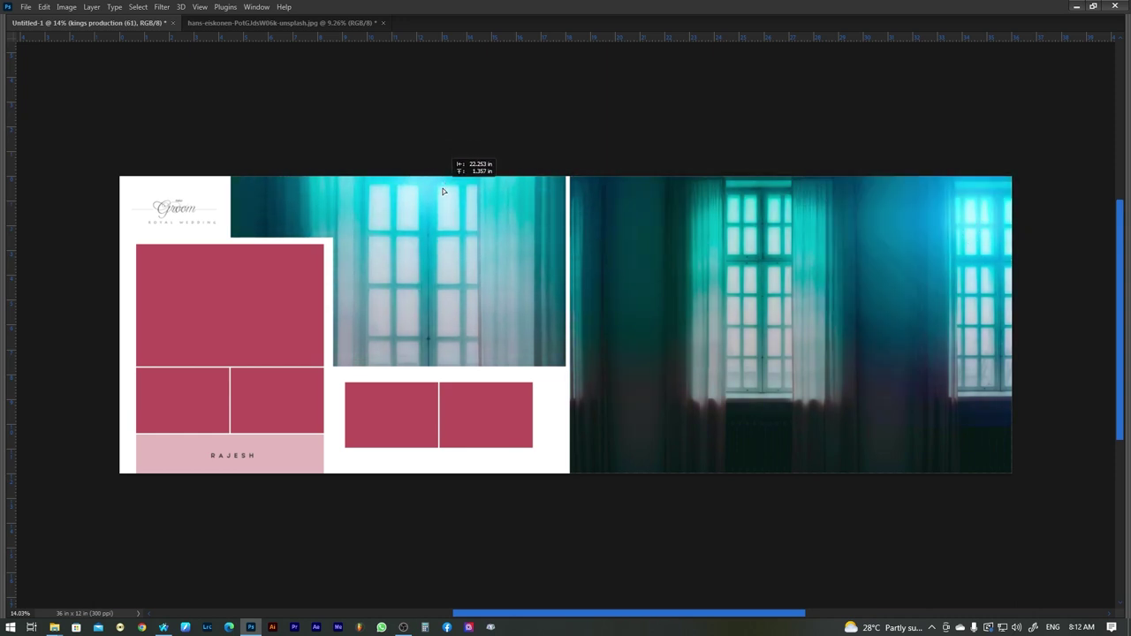
Duplicate the glow onto the left photo's top and rotate its hue to orange
drag(421, 196, 446, 188)
key(ctrl+l)
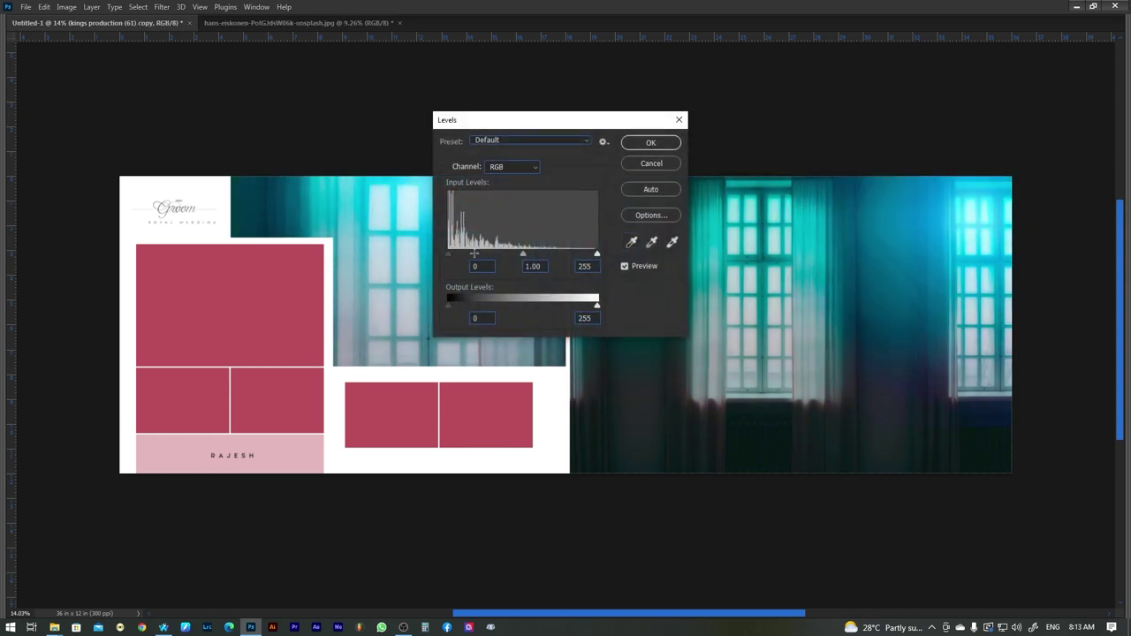
key(Return)
drag(439, 212, 301, 208)
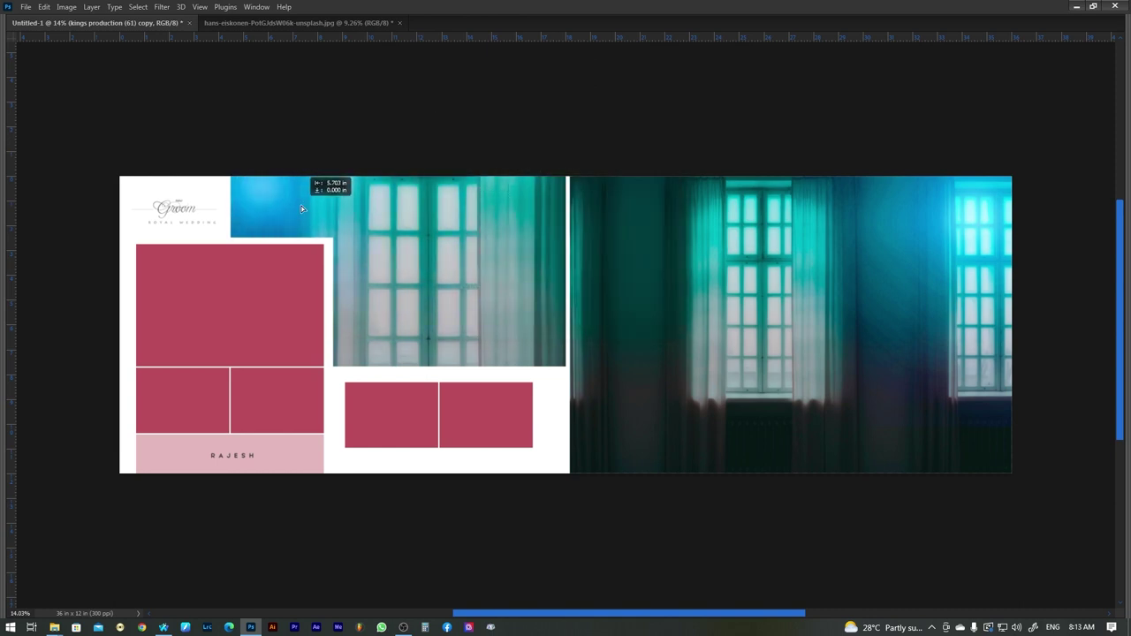
key(ctrl+u)
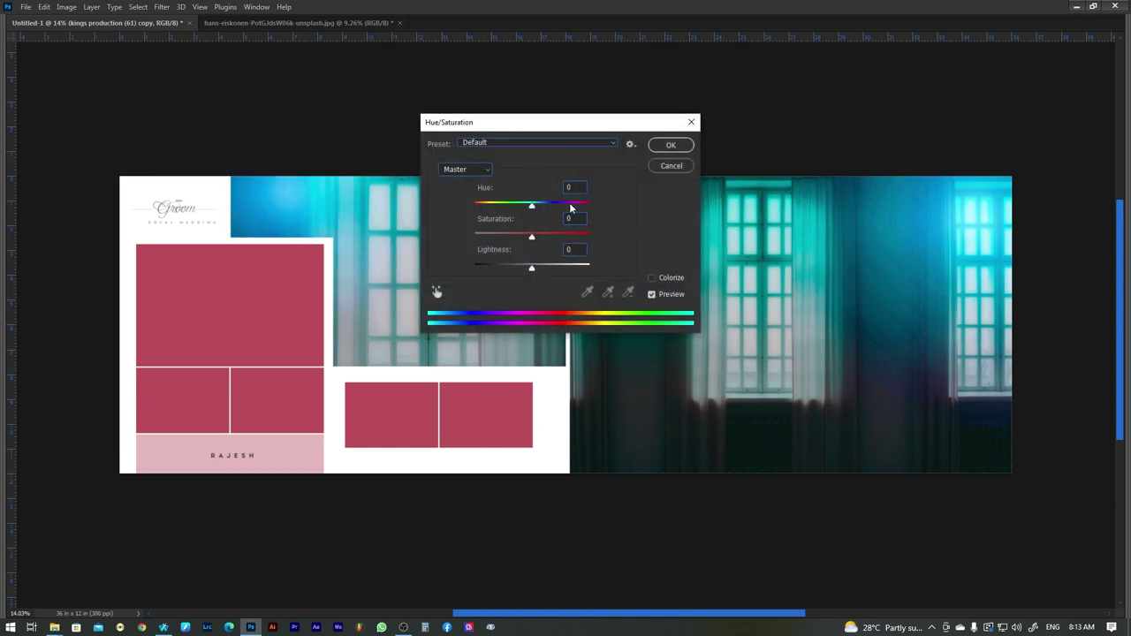
mouse_move(570, 207)
mouse_down()
mouse_move(484, 208)
mouse_move(594, 224)
mouse_up()
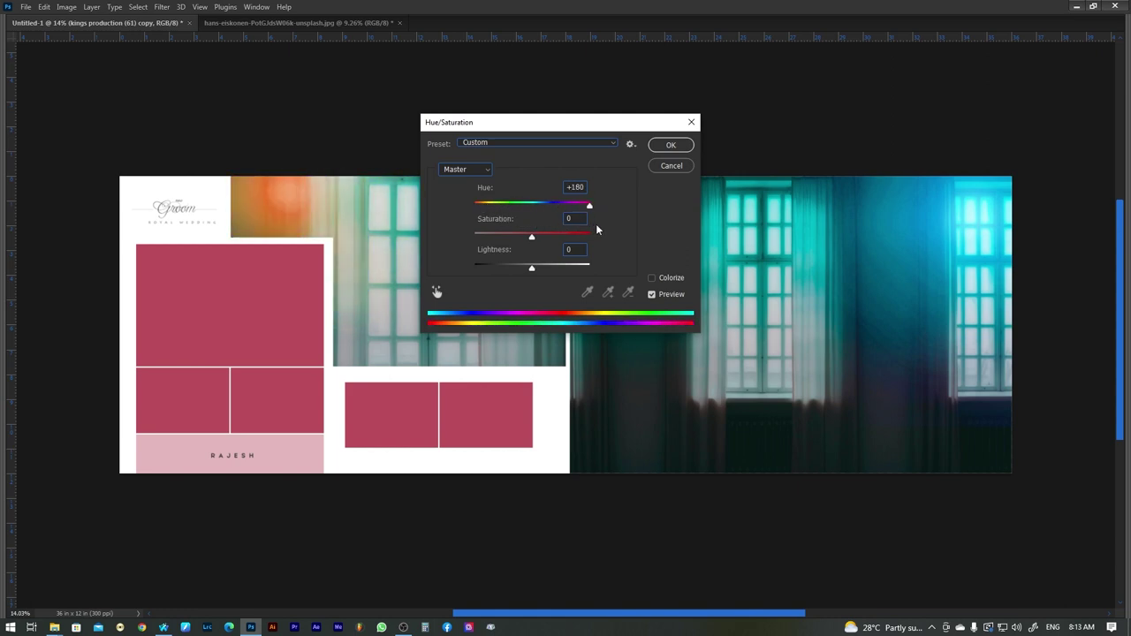
key(Return)
Darken the orange glow with Levels and position it over the left window
mouse_move(286, 195)
mouse_down()
mouse_move(448, 197)
mouse_move(366, 176)
mouse_move(400, 174)
mouse_move(317, 176)
mouse_move(368, 198)
mouse_up()
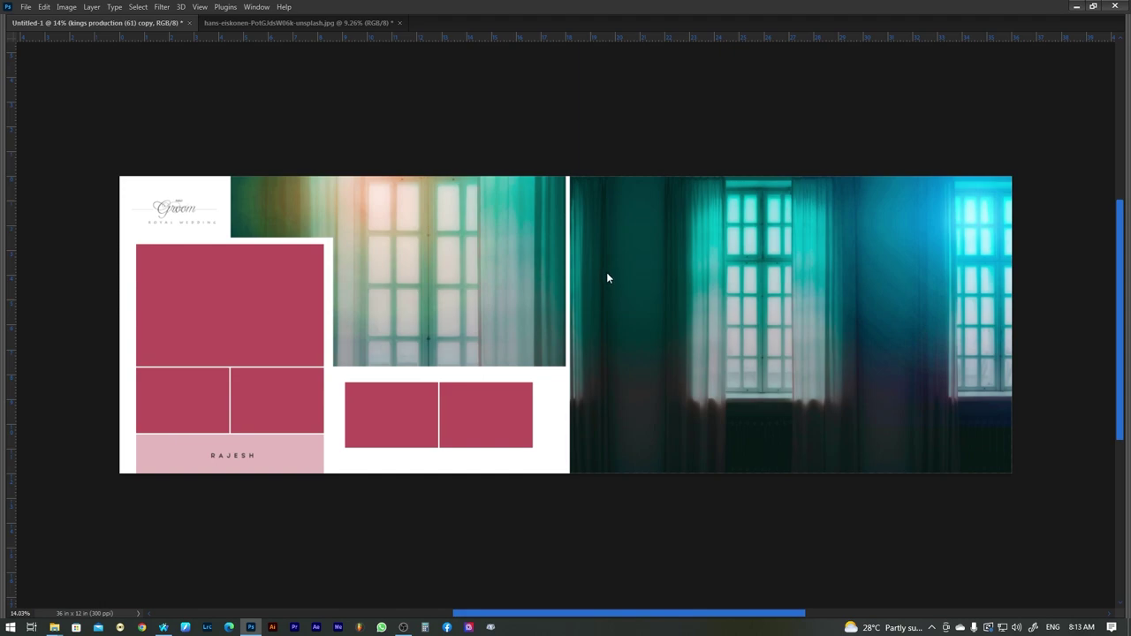
key(ctrl+l)
drag(484, 256, 475, 256)
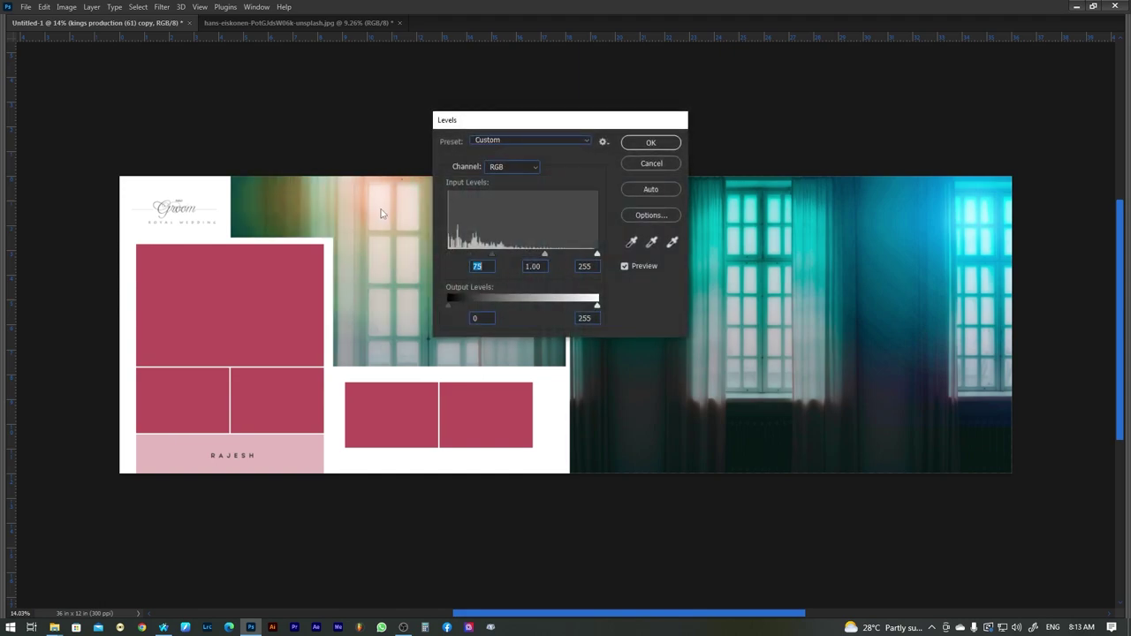
key(Return)
drag(391, 189, 474, 198)
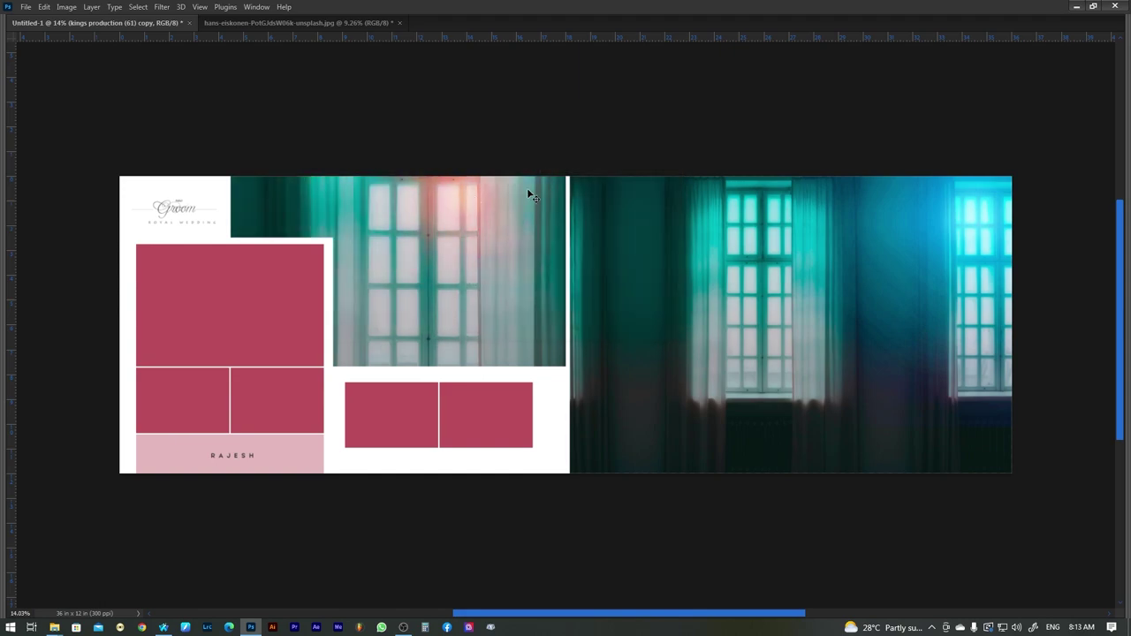
Add a Color Lookup above the kings production (61) layer, trying Orange and Blue, Orange and Teal
key(F7)
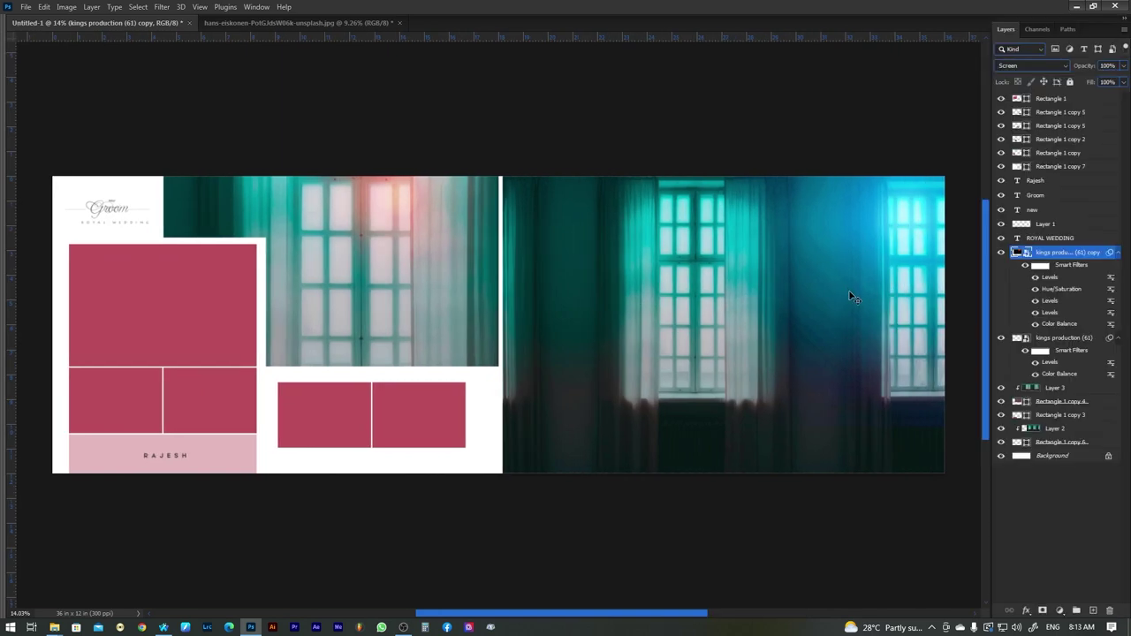
ctrl+click(846, 293)
right_click(800, 267)
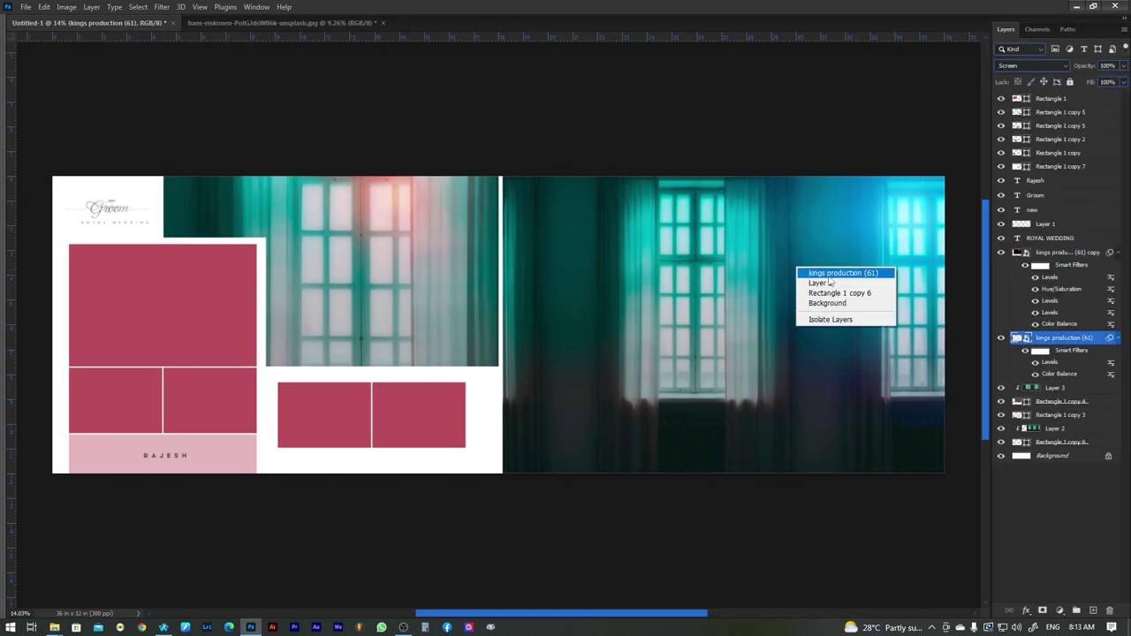
click(840, 273)
click(1060, 611)
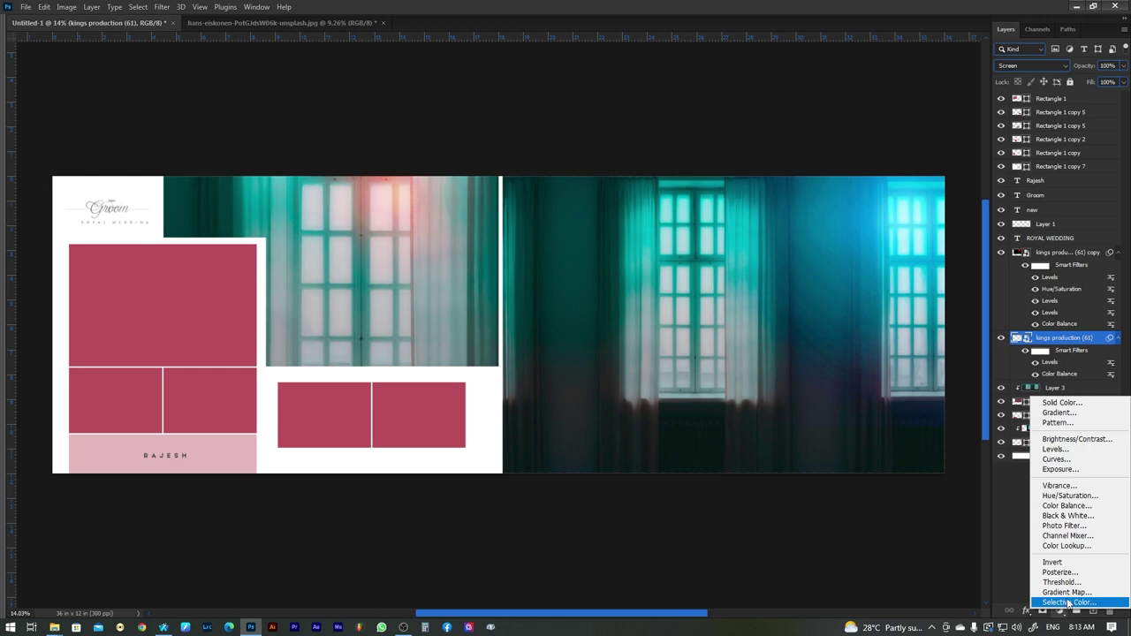
click(1070, 546)
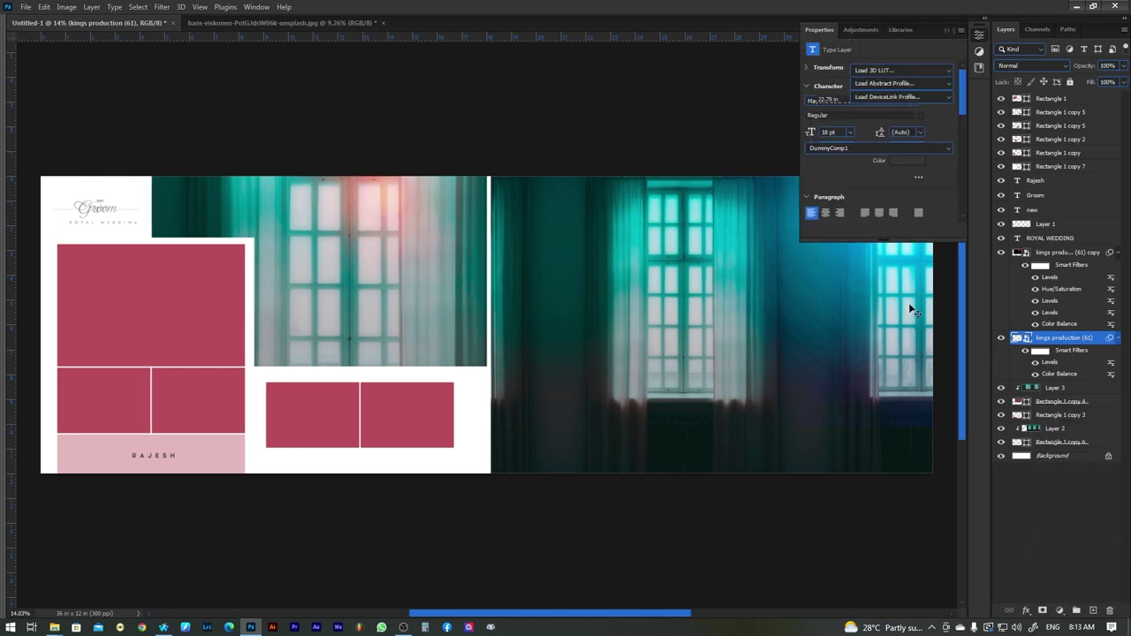
click(885, 77)
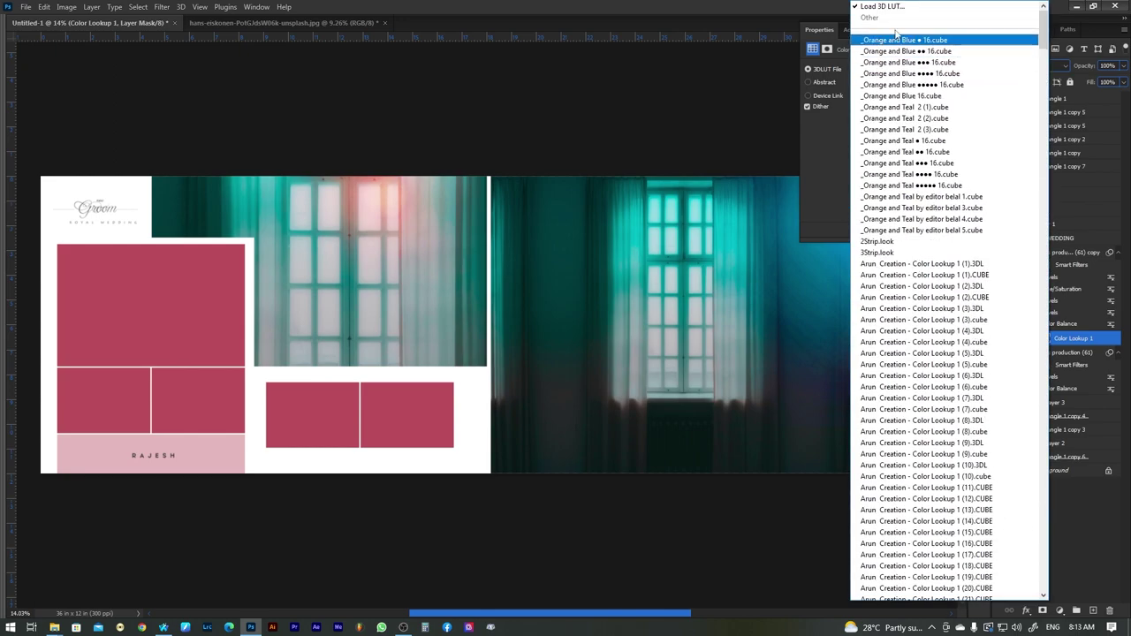
click(896, 46)
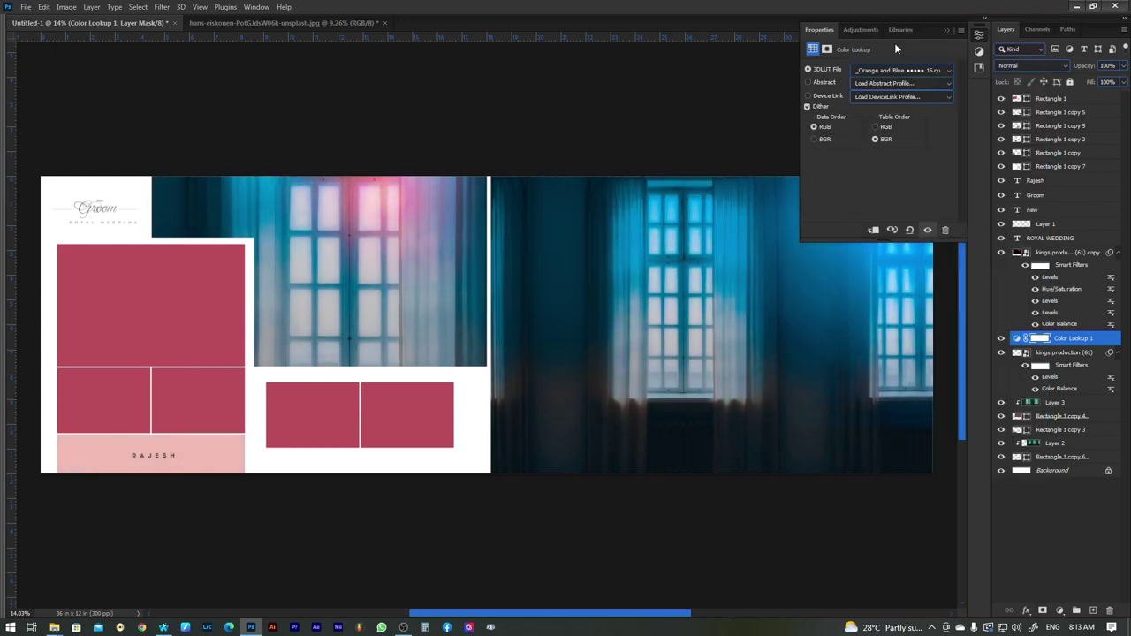
key(Down)
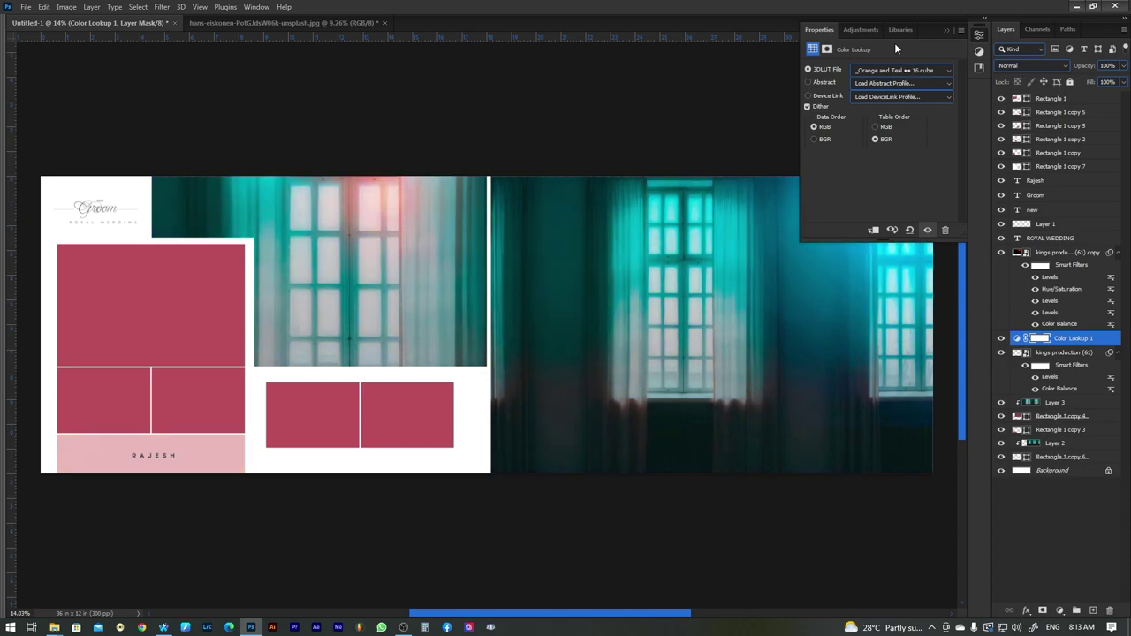
key(Down)
key(Down)
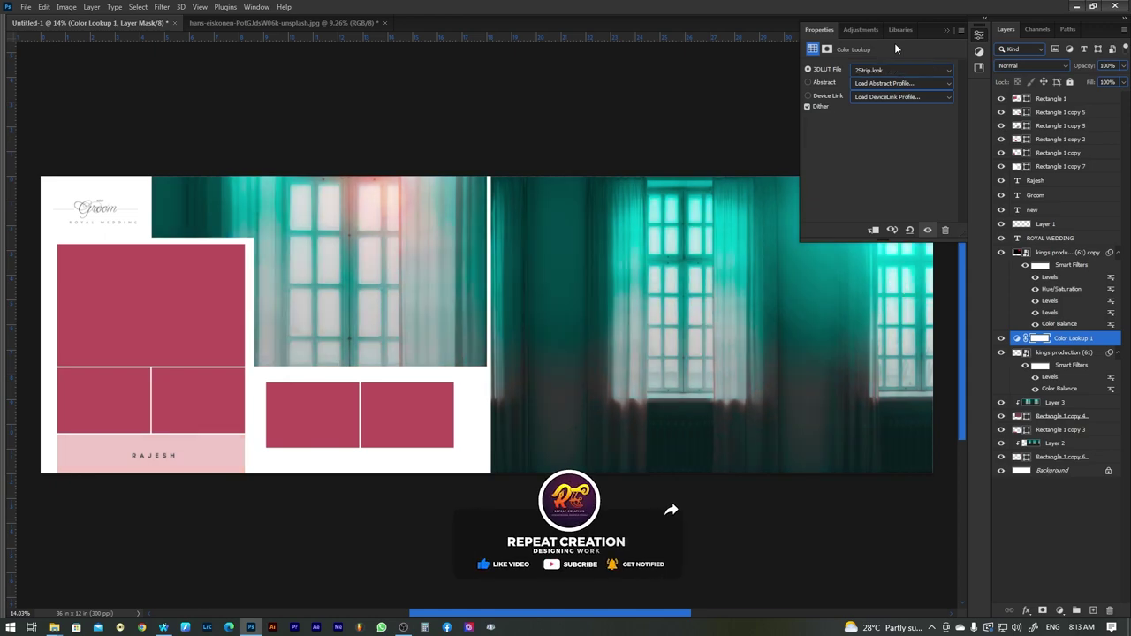
Reselect the glow layer, hide the panels and zoom in slightly on the spread
key(alt+bracketleft)
key(Tab)
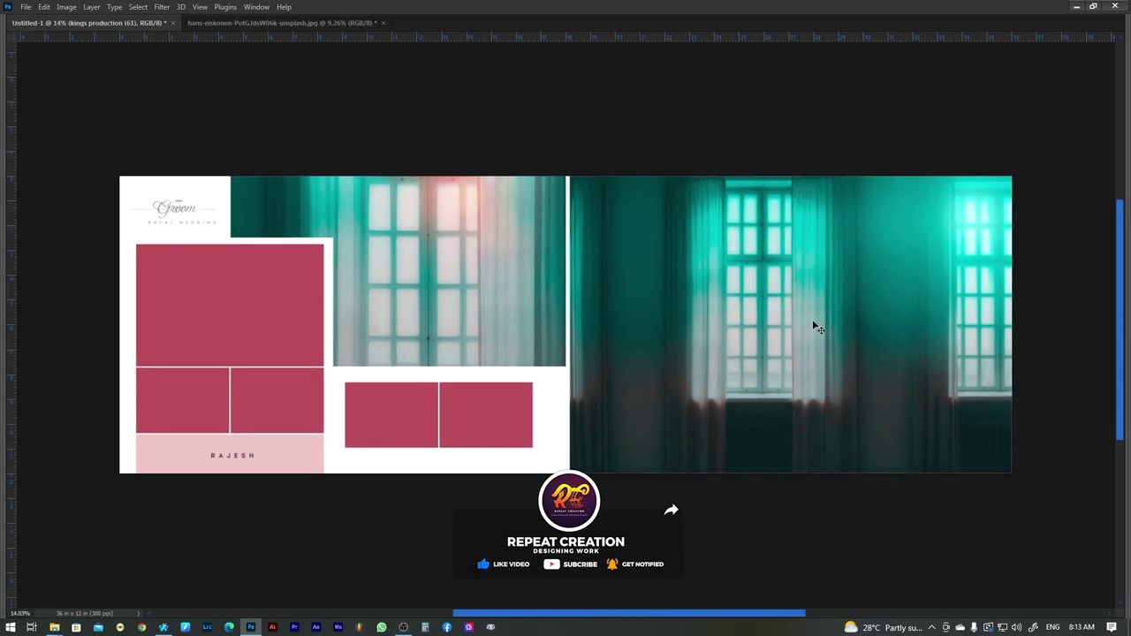
key(z)
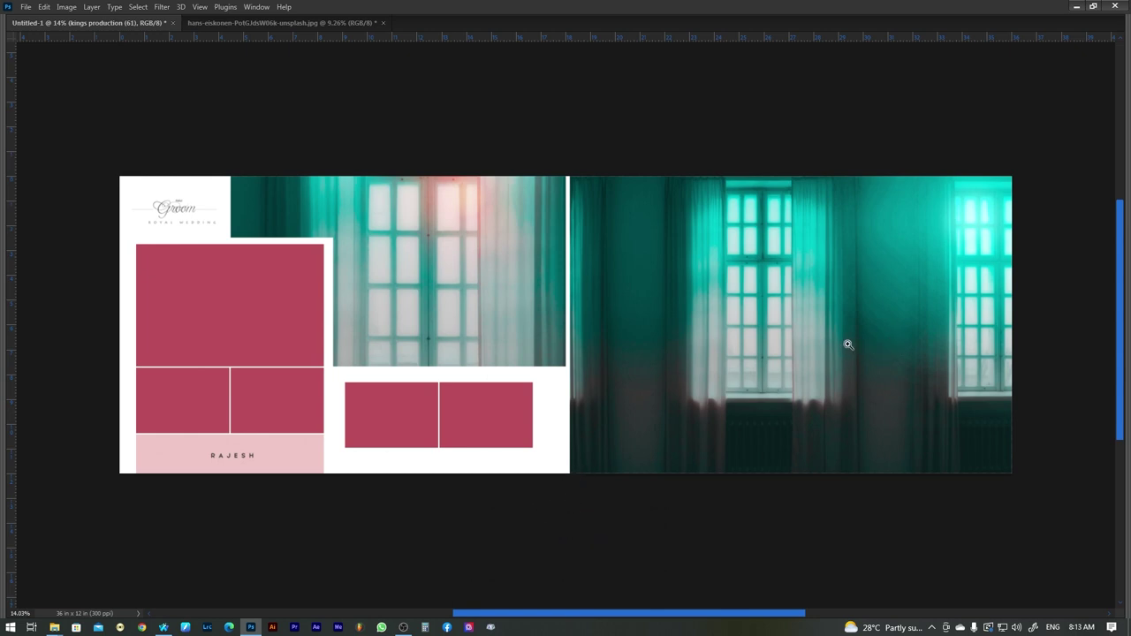
click(848, 345)
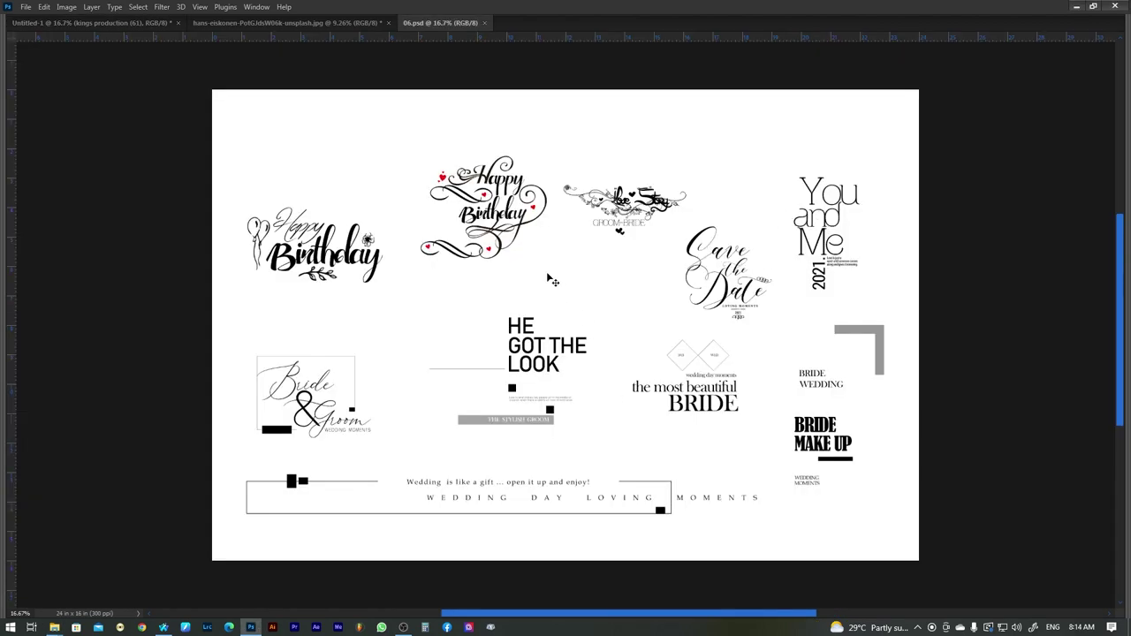
Bring the HE GOT THE LOOK block from 06.psd onto the right page and zoom in
mouse_move(535, 365)
mouse_down()
mouse_move(241, 48)
mouse_move(753, 395)
mouse_up()
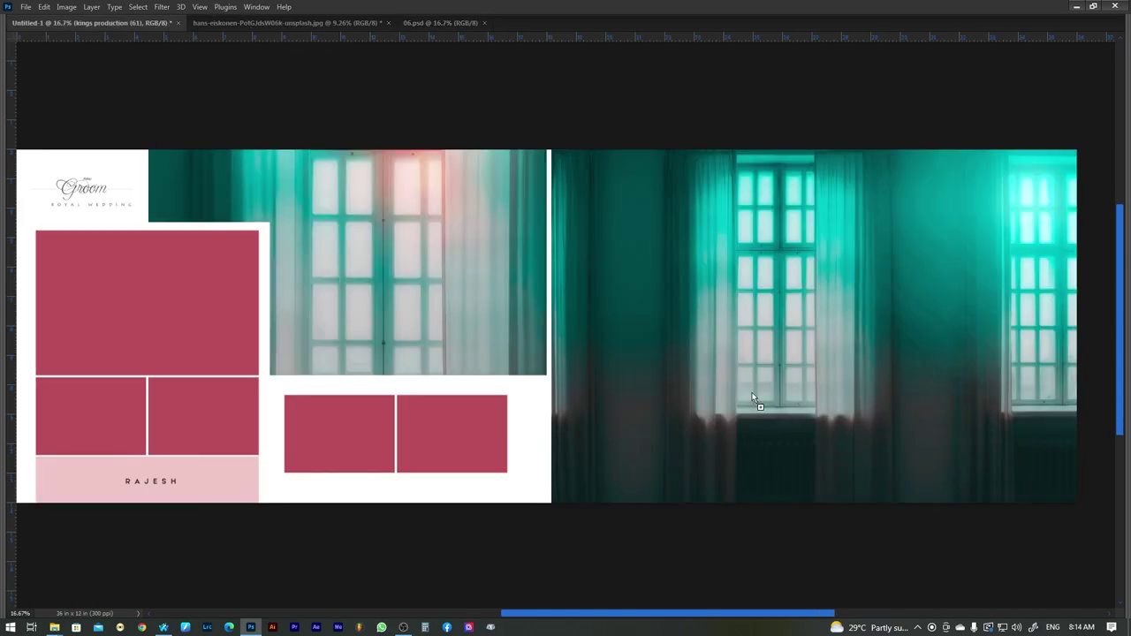
drag(664, 329, 666, 330)
key(F7)
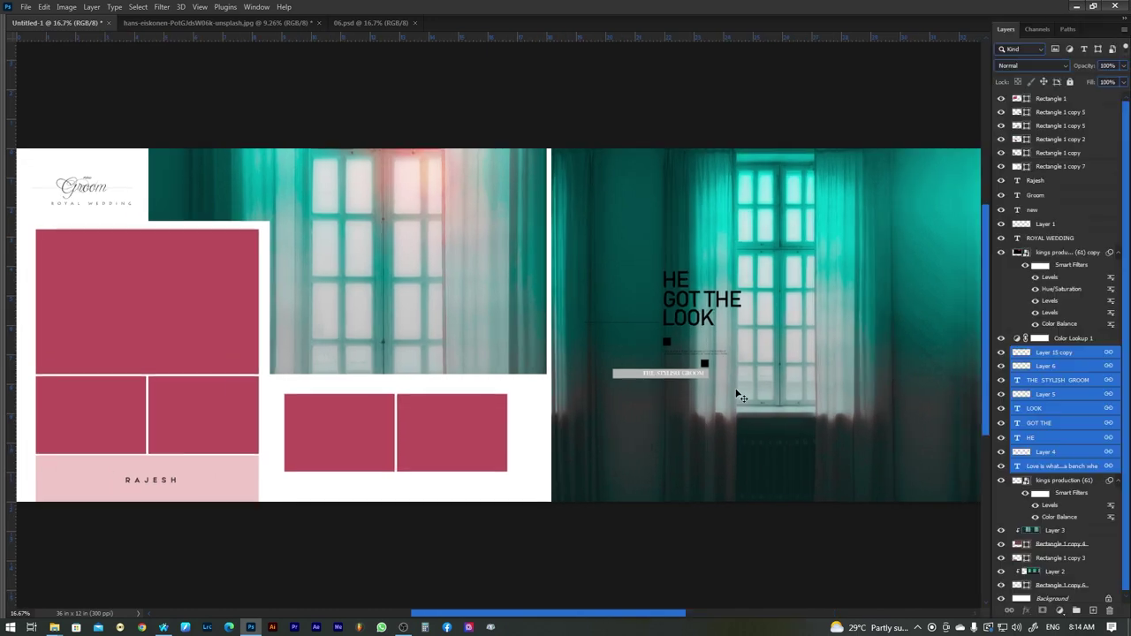
drag(741, 407, 770, 449)
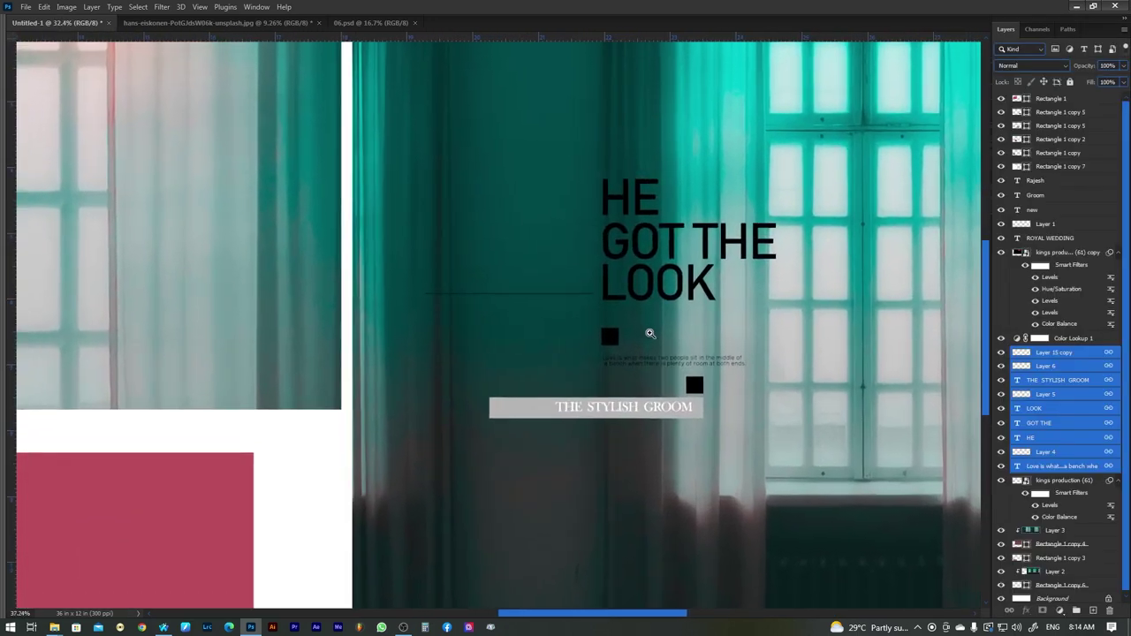
drag(650, 334, 741, 341)
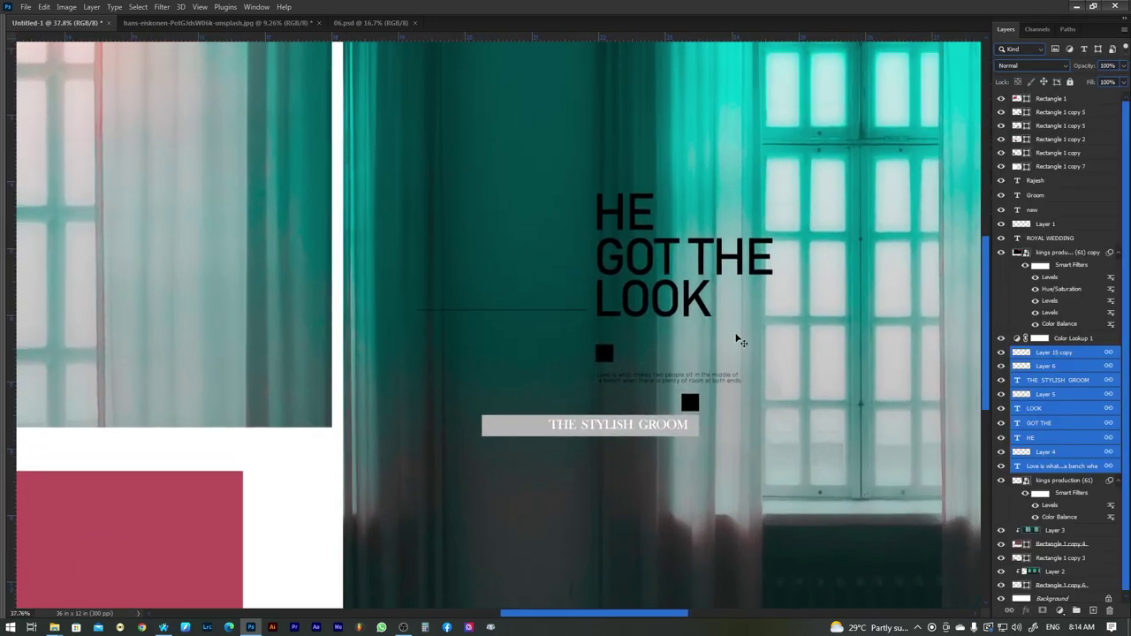
Group the HE GOT THE LOOK layers and give the group a white Color Overlay
click(1077, 612)
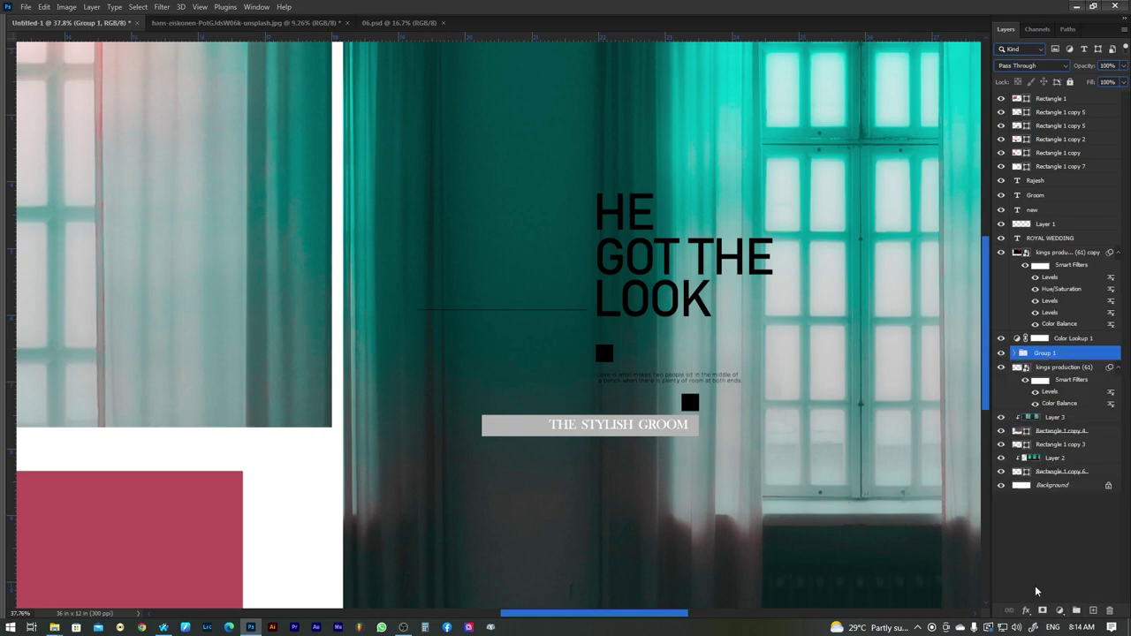
click(1026, 611)
click(1052, 570)
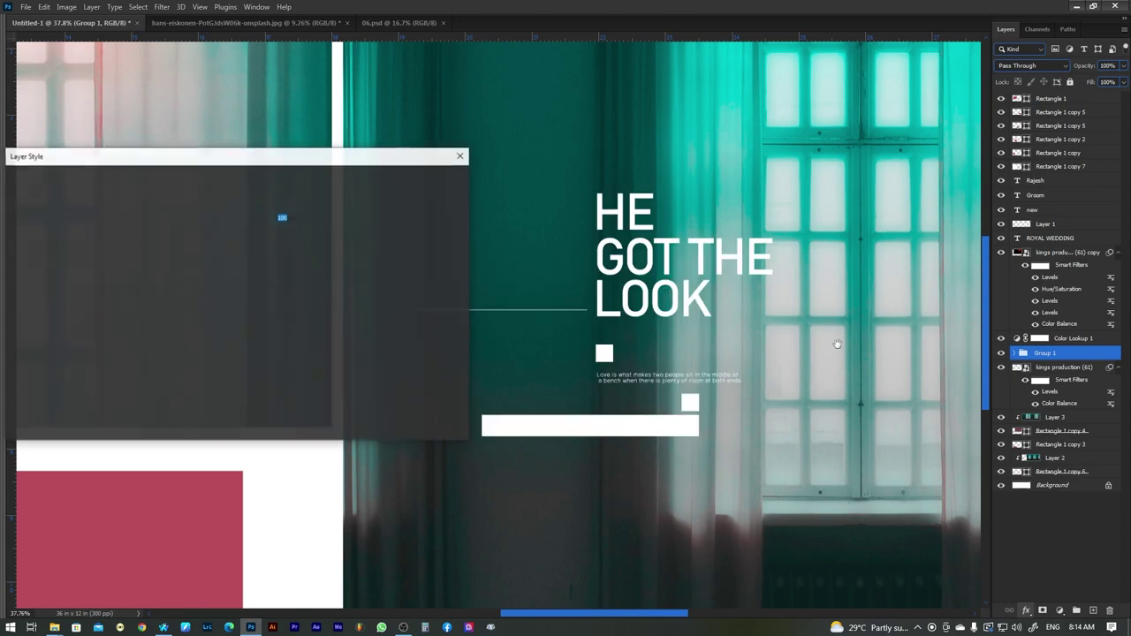
click(425, 181)
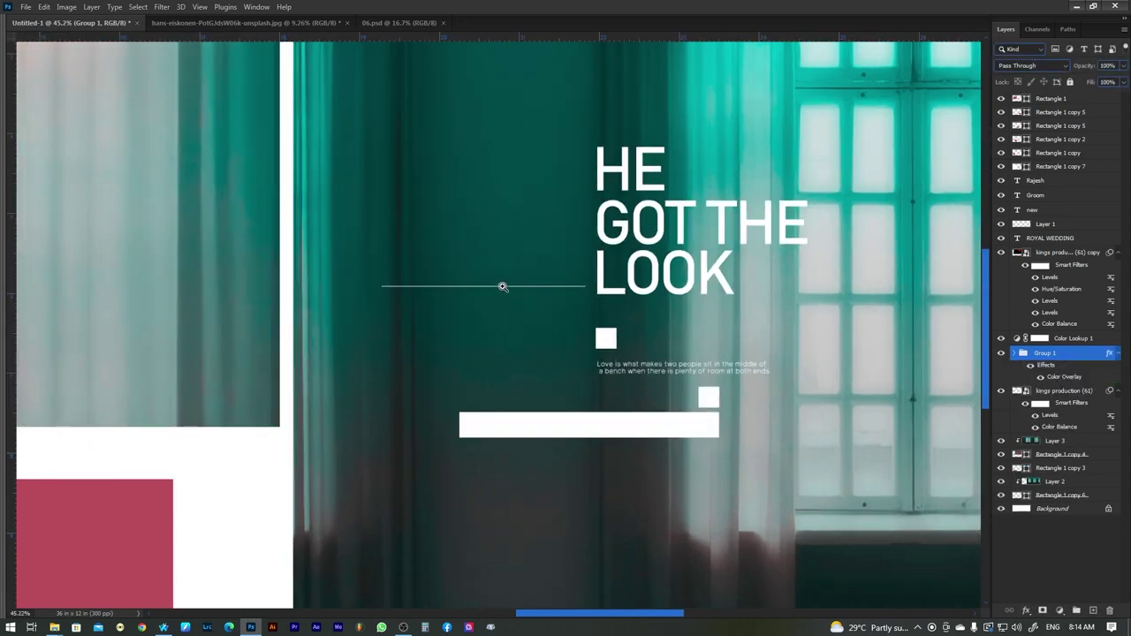
Zoom in on the thin horizontal line and select its layer
drag(503, 285, 544, 295)
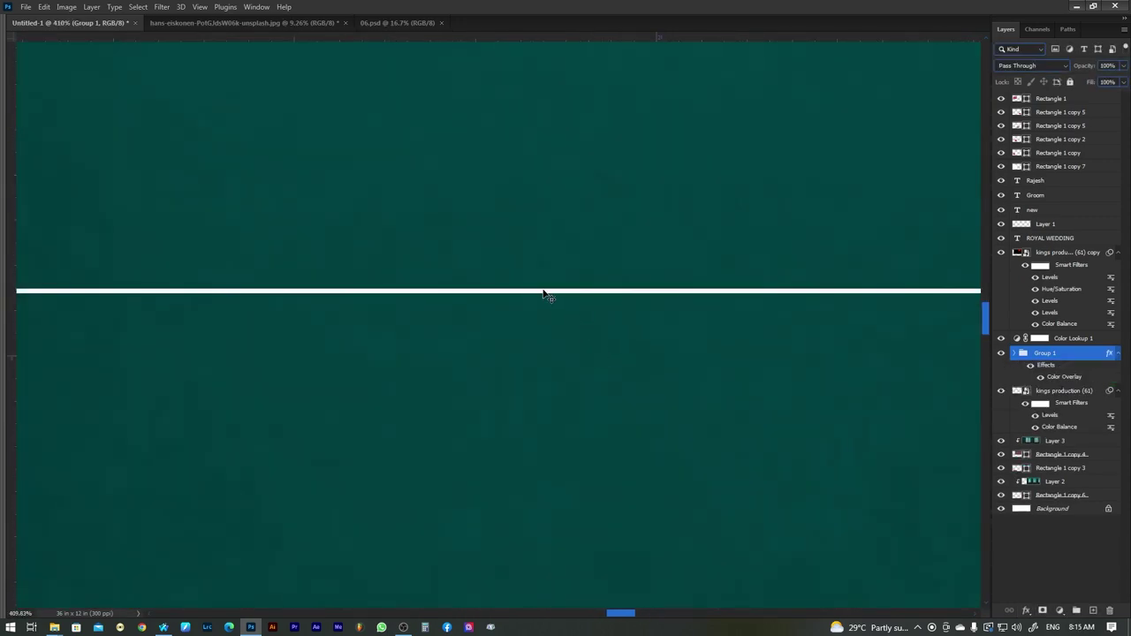
right_click(544, 293)
click(572, 326)
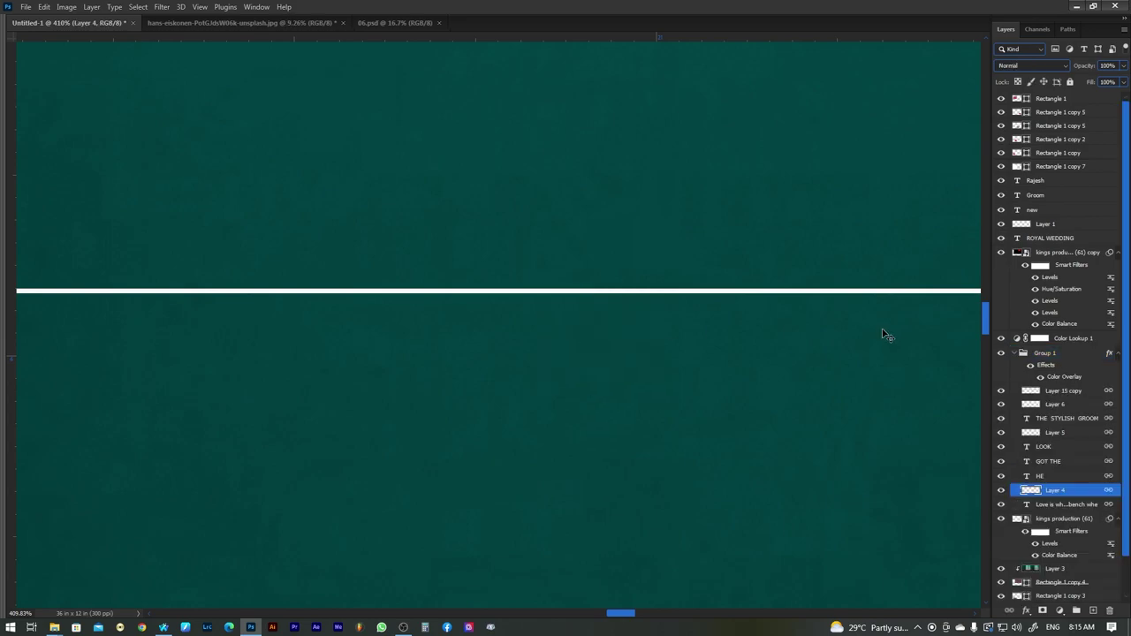
Delete the thin white line and the white bar layer from the title block
key(Delete)
scroll(745, 326, down, 5)
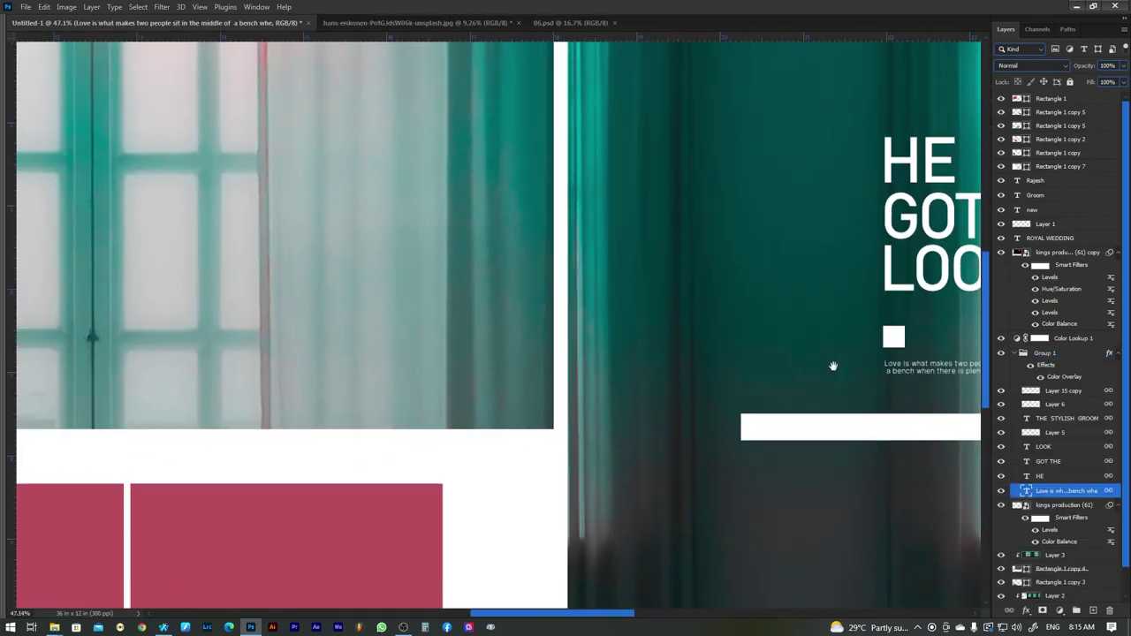
drag(833, 365, 529, 253)
right_click(589, 286)
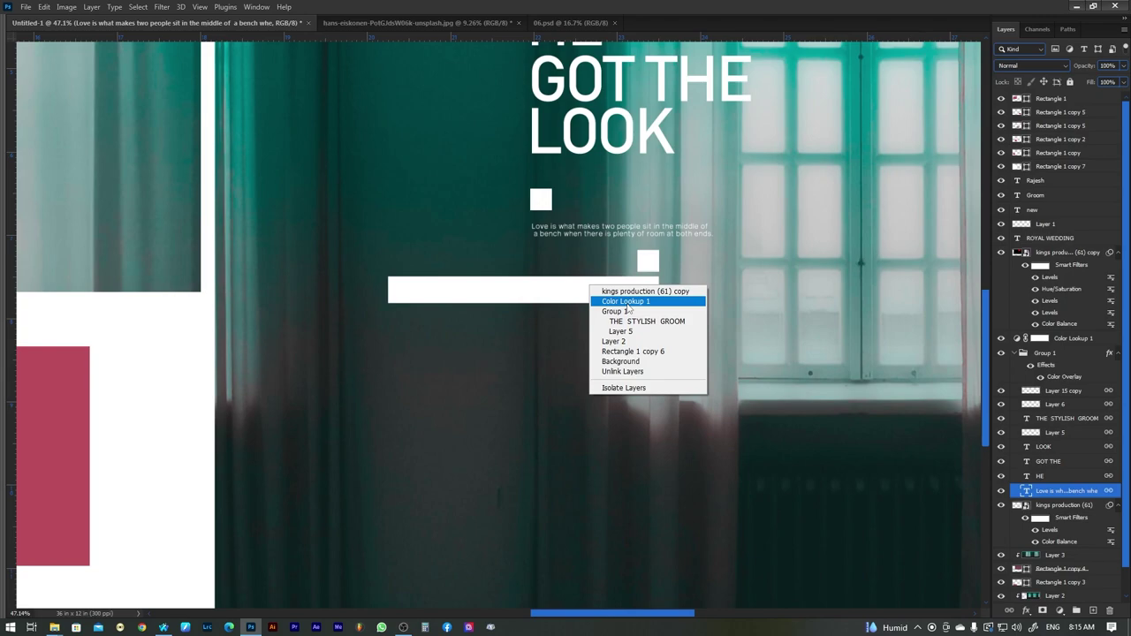
click(619, 331)
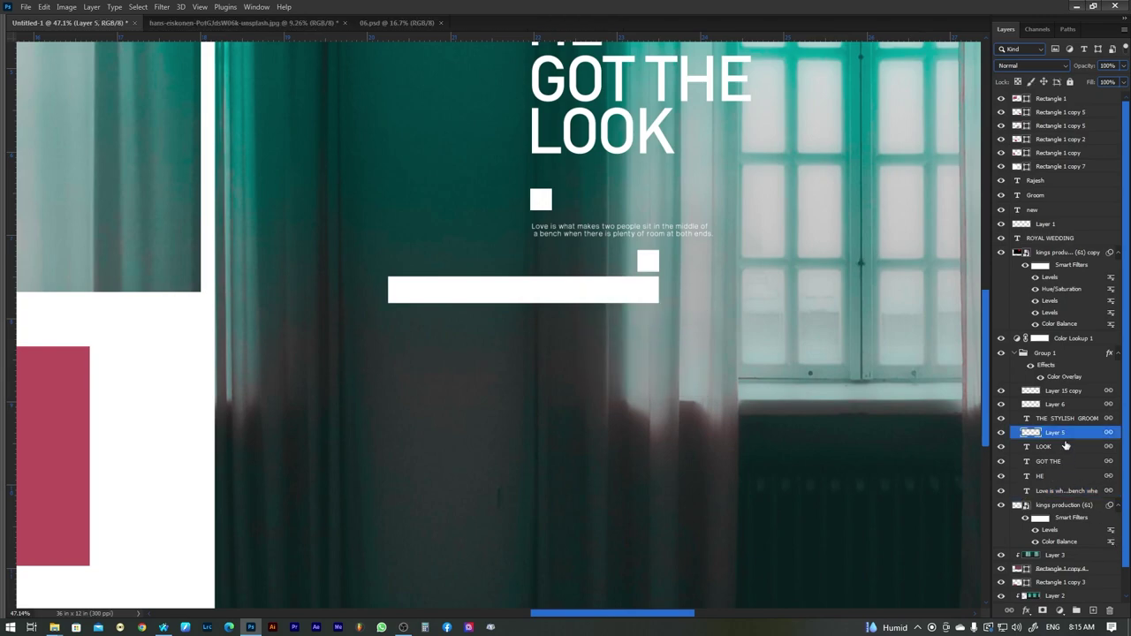
click(1110, 612)
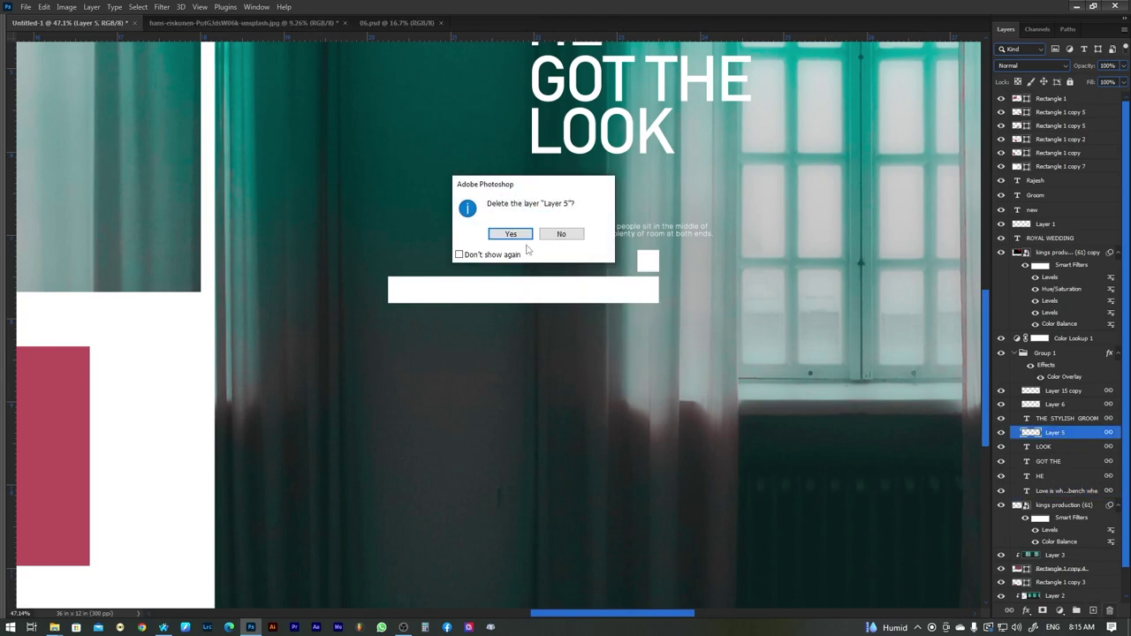
key(Return)
Delete the small white square layer, then undo to keep it
right_click(659, 262)
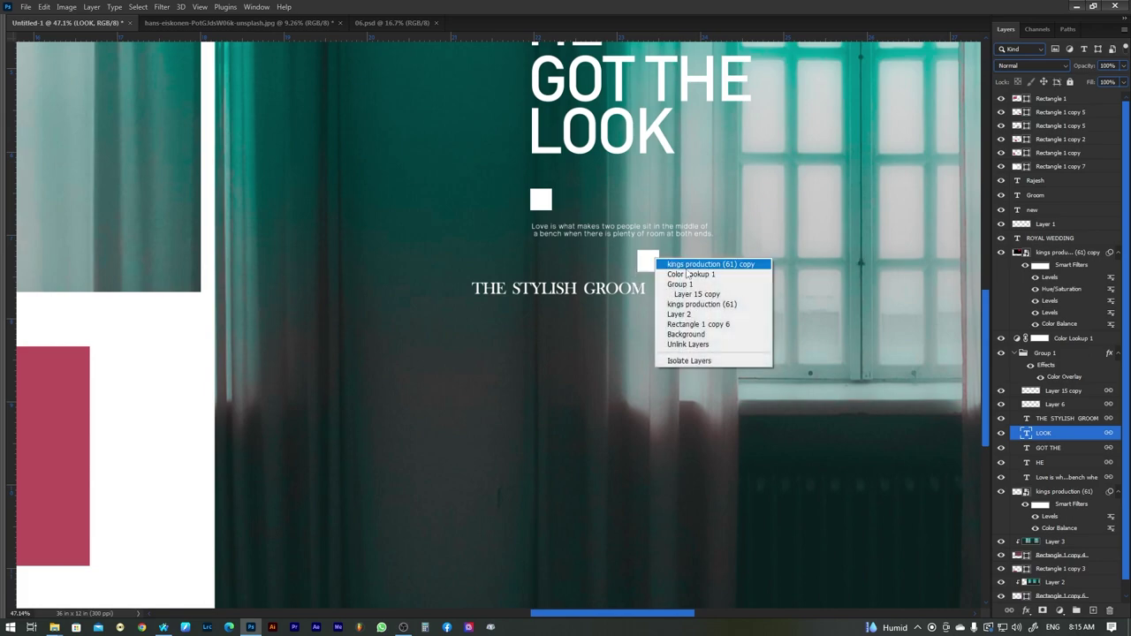
click(685, 293)
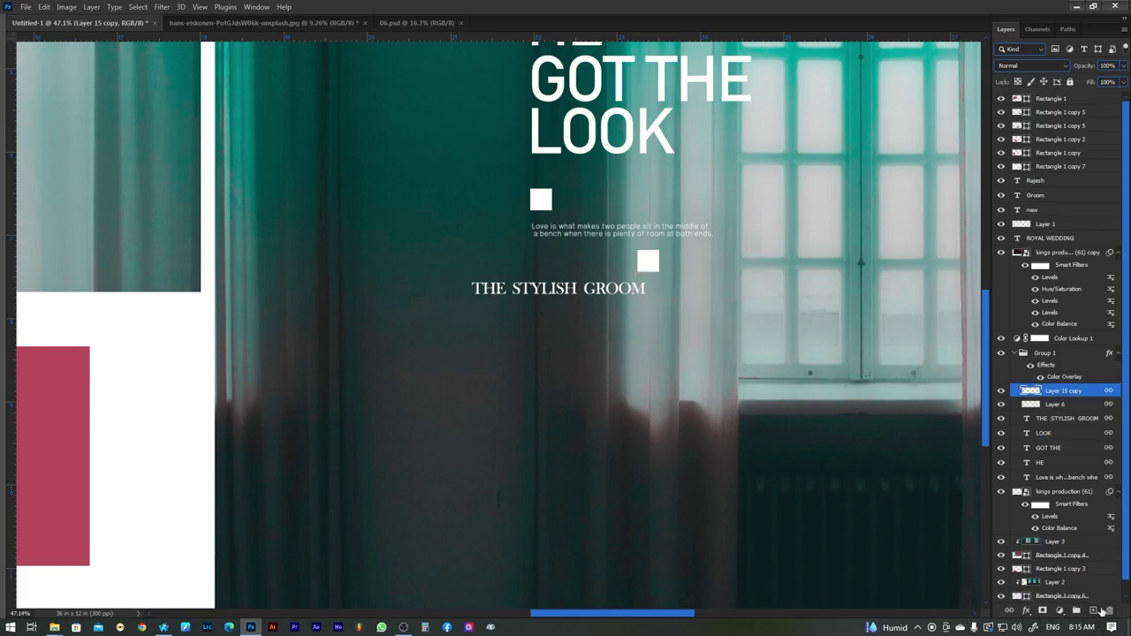
click(1111, 612)
click(534, 235)
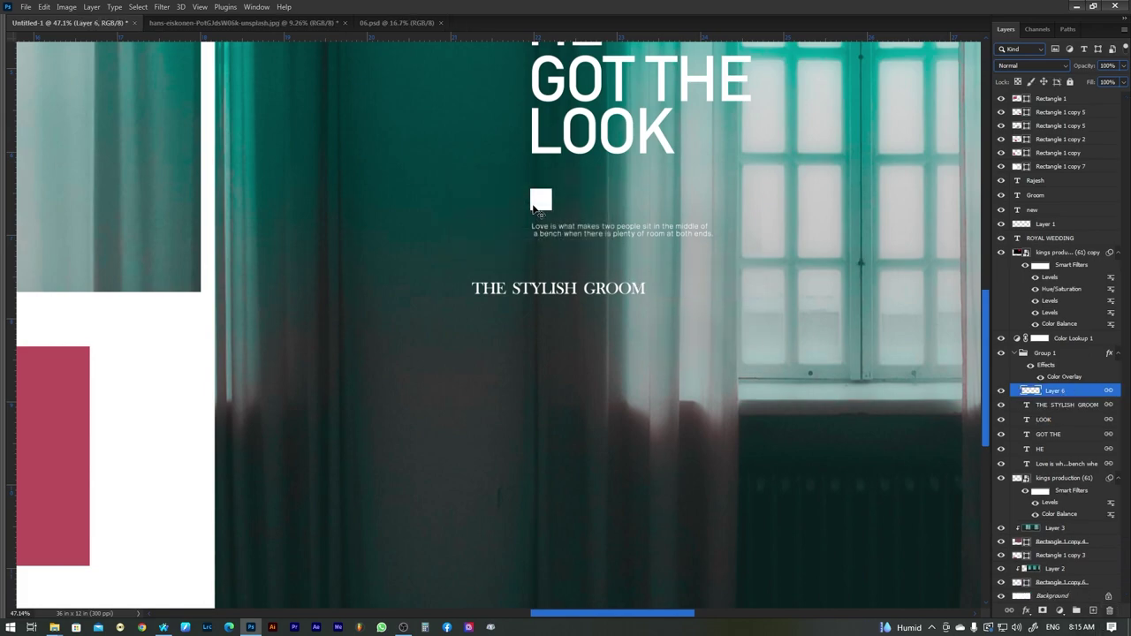
key(ctrl+z)
scroll(659, 319, down, 5)
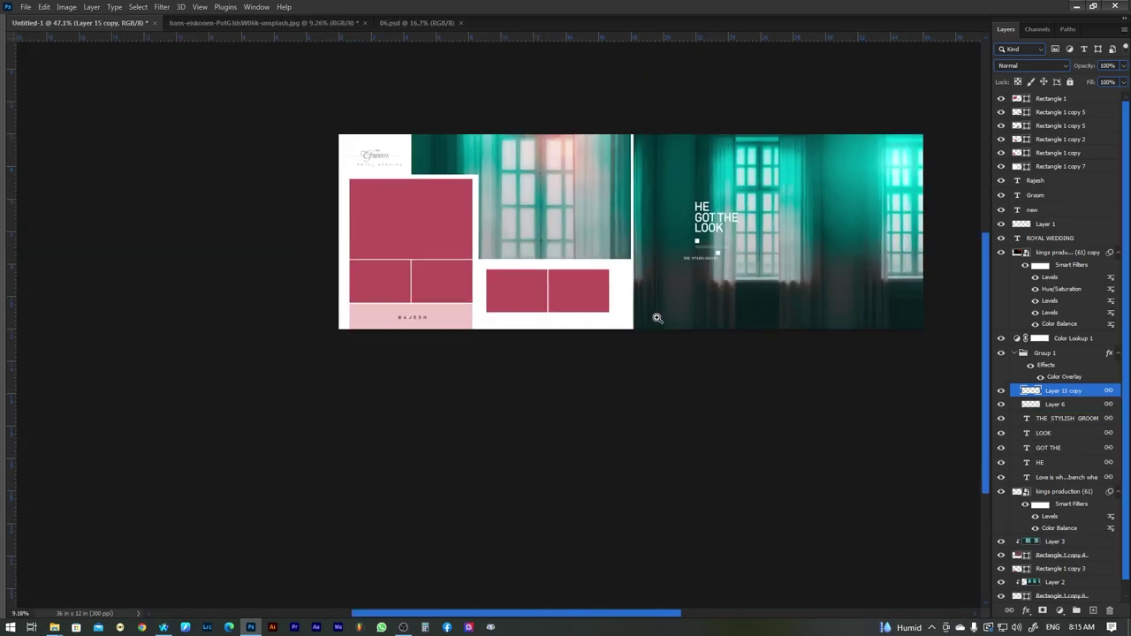
scroll(698, 251, up, 5)
Select THE STYLISH GROOM caption, nudge it slightly right, and zoom out to the whole spread
drag(751, 333, 613, 289)
click(613, 289)
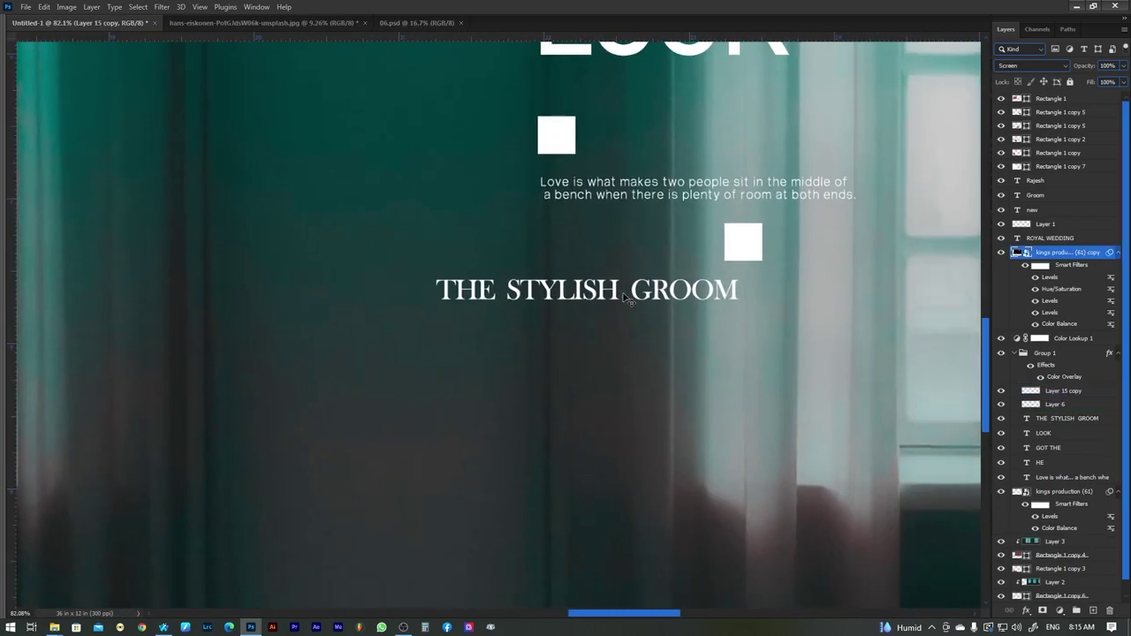
right_click(610, 294)
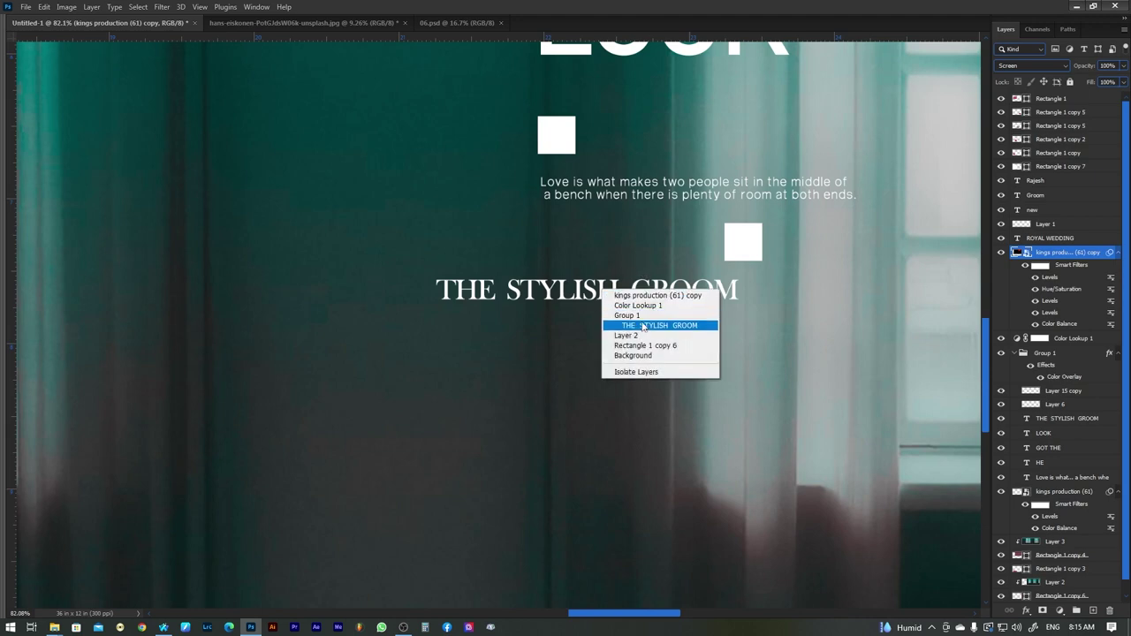
click(643, 325)
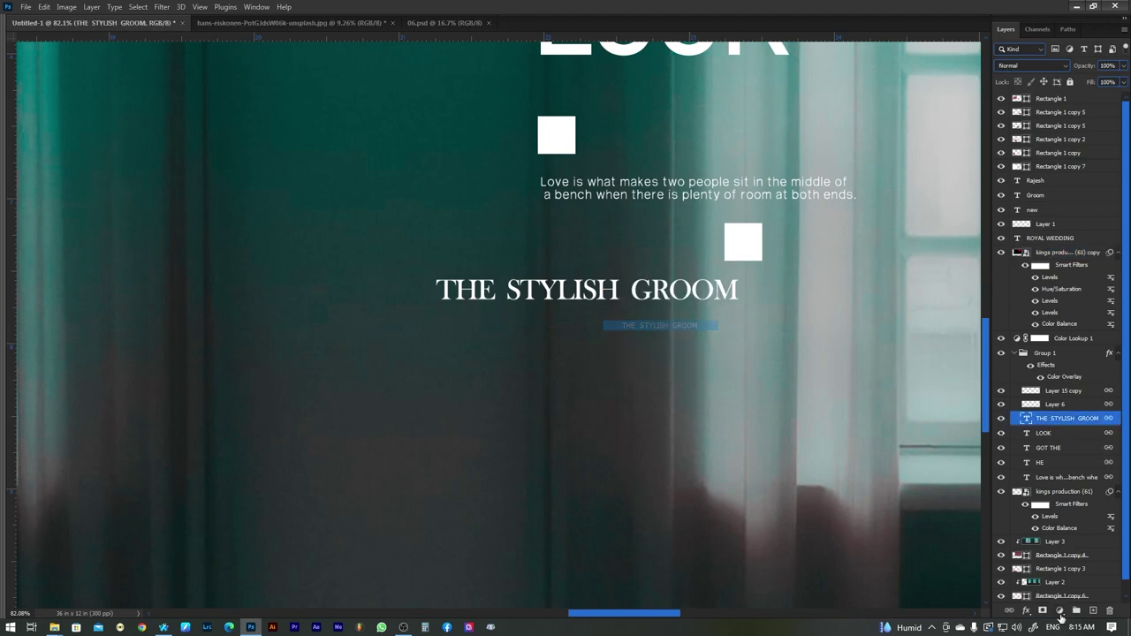
click(638, 293)
right_click(687, 296)
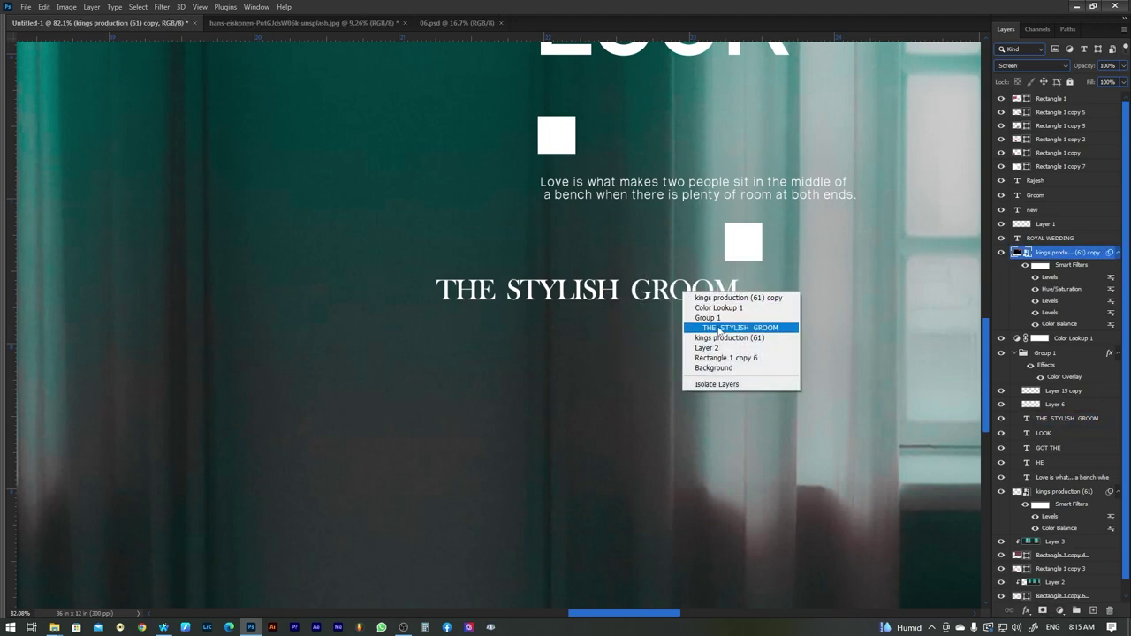
click(721, 329)
drag(712, 301, 730, 301)
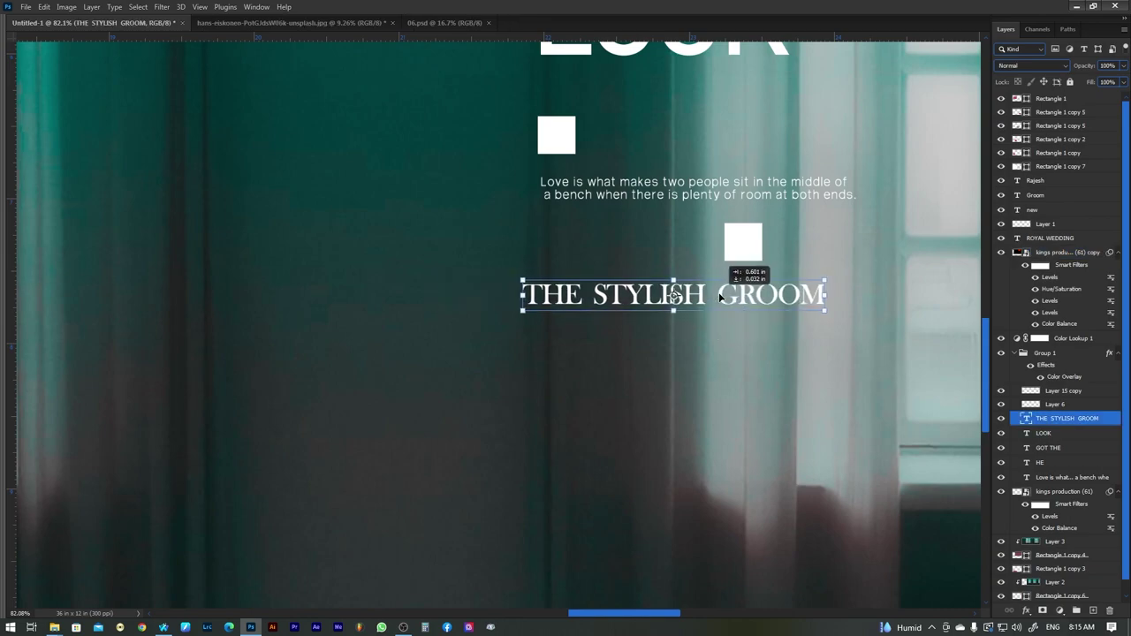
key(ctrl+0)
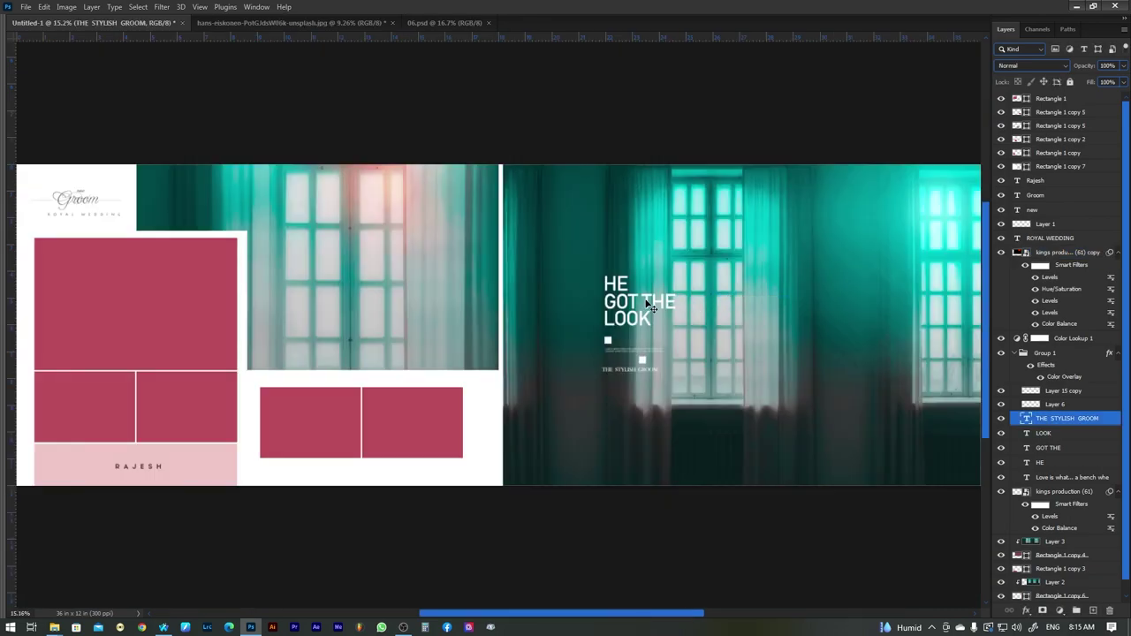
Try moving the window photo copy lower in the layer stack, then undo it
shift+click(637, 309)
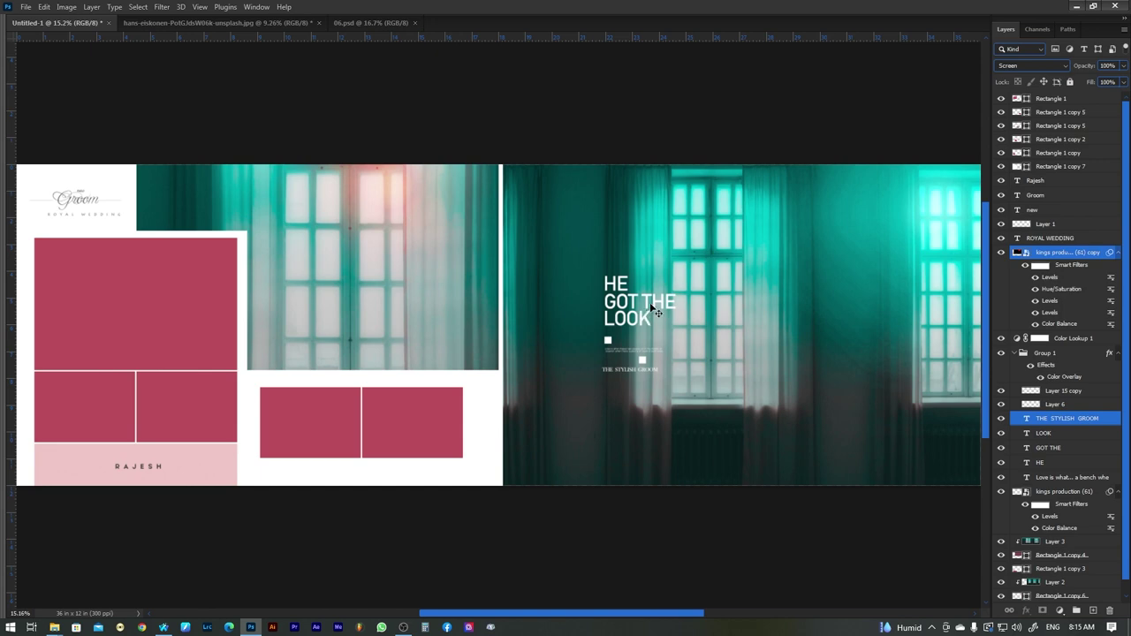
right_click(424, 244)
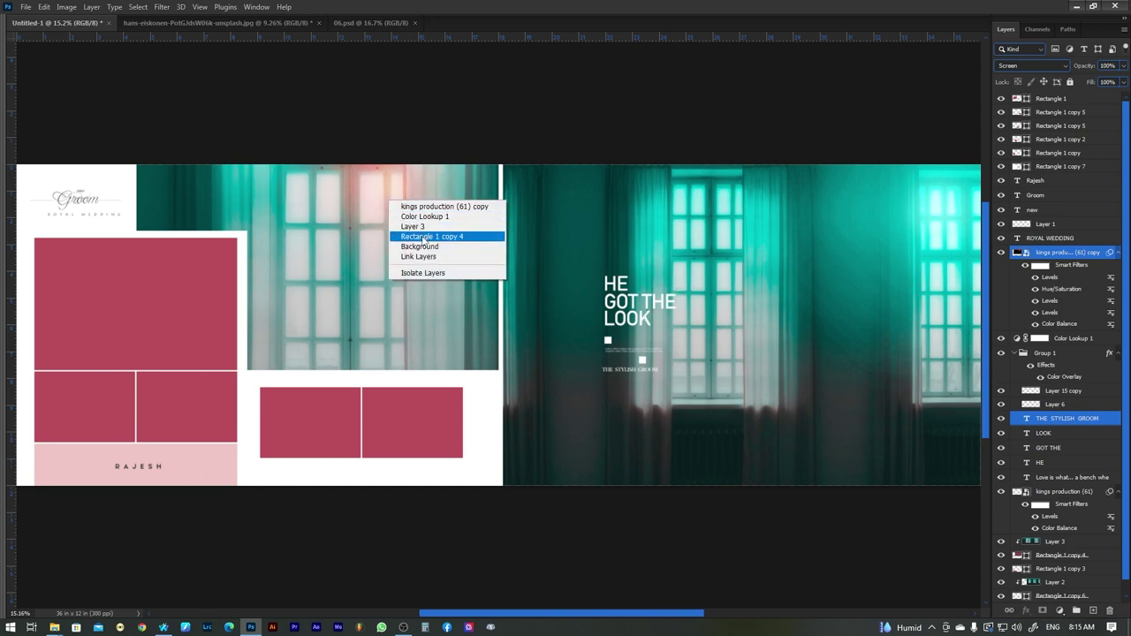
click(447, 243)
drag(1058, 270, 1063, 539)
key(ctrl+z)
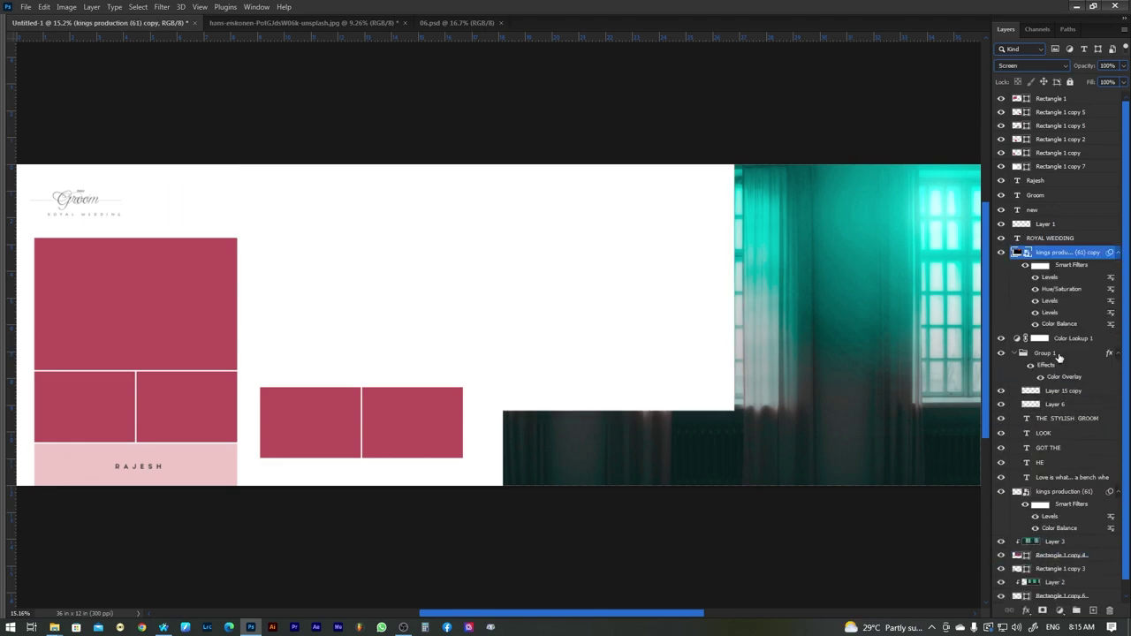
Move the window photo copy down the layer stack to sit just above Layer 3
right_click(384, 226)
click(416, 232)
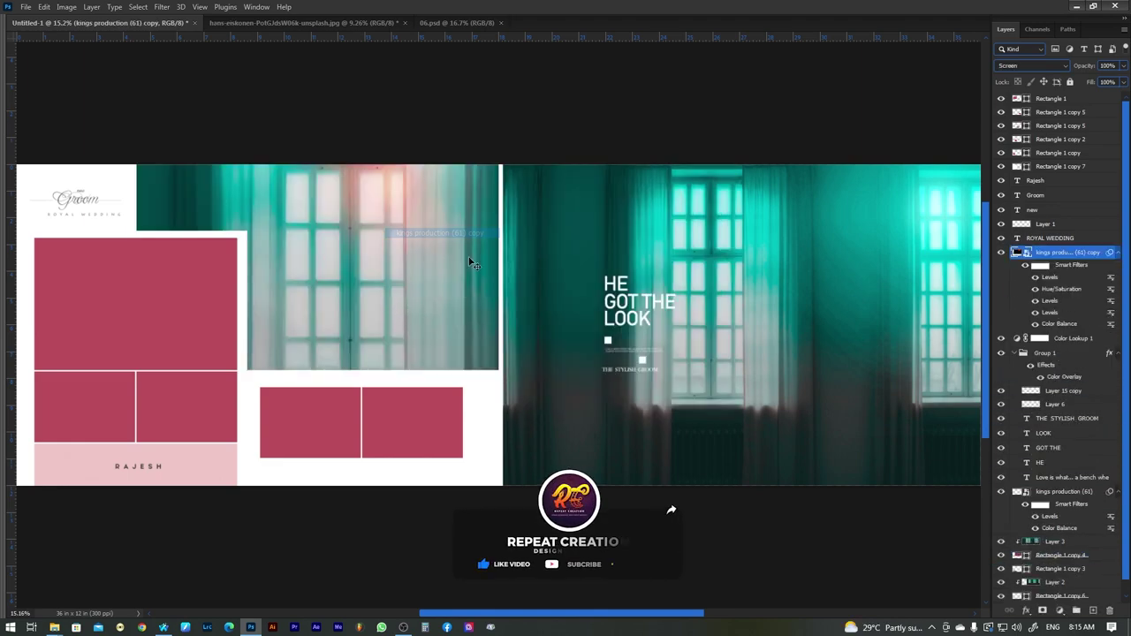
mouse_move(1065, 253)
mouse_down()
mouse_move(1067, 311)
mouse_move(1069, 256)
mouse_up()
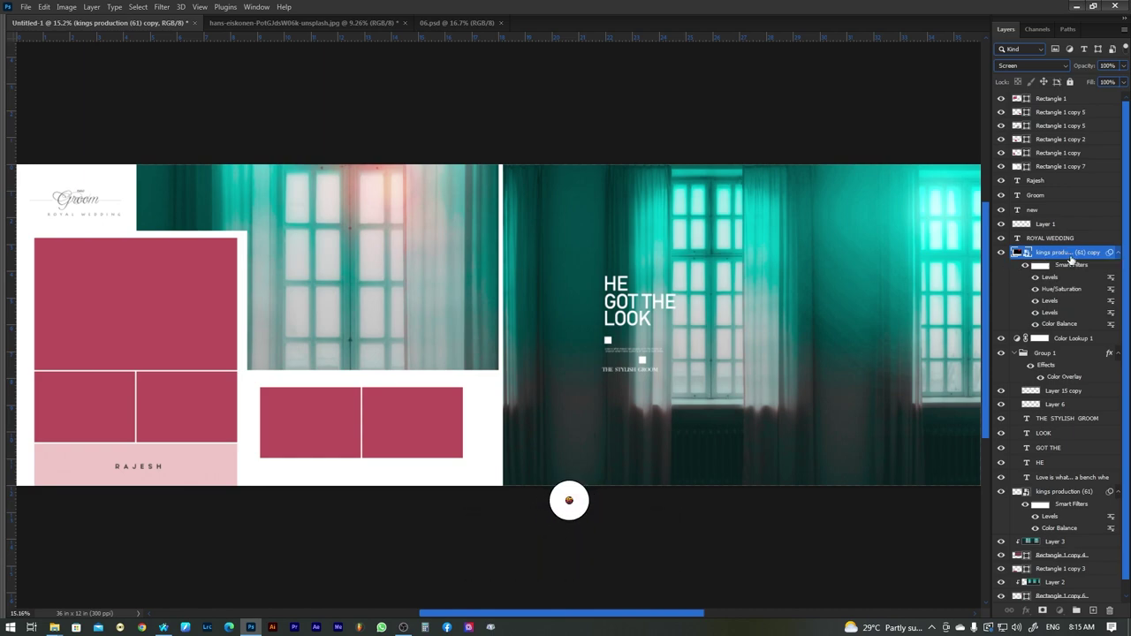
mouse_move(1065, 254)
mouse_down()
mouse_move(1097, 525)
mouse_move(1086, 571)
mouse_move(1071, 557)
mouse_up()
key(ctrl+bracketright)
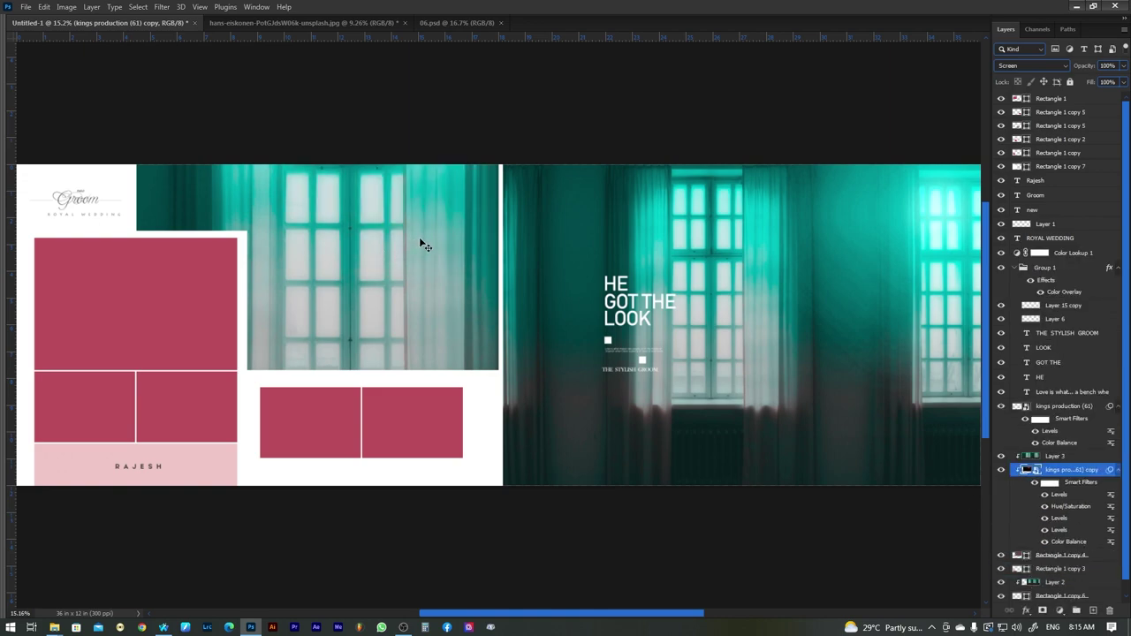
key(ctrl+bracketright)
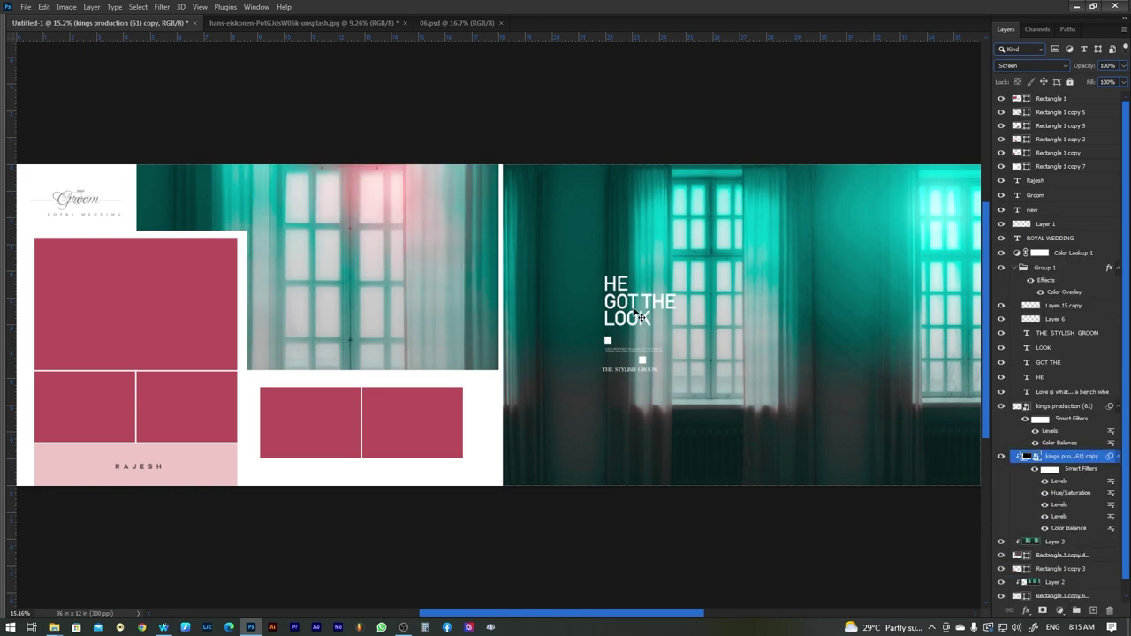
Pick the GOT THE layer, Group 1, then THE STYLISH GROOM layer from the canvas
right_click(638, 316)
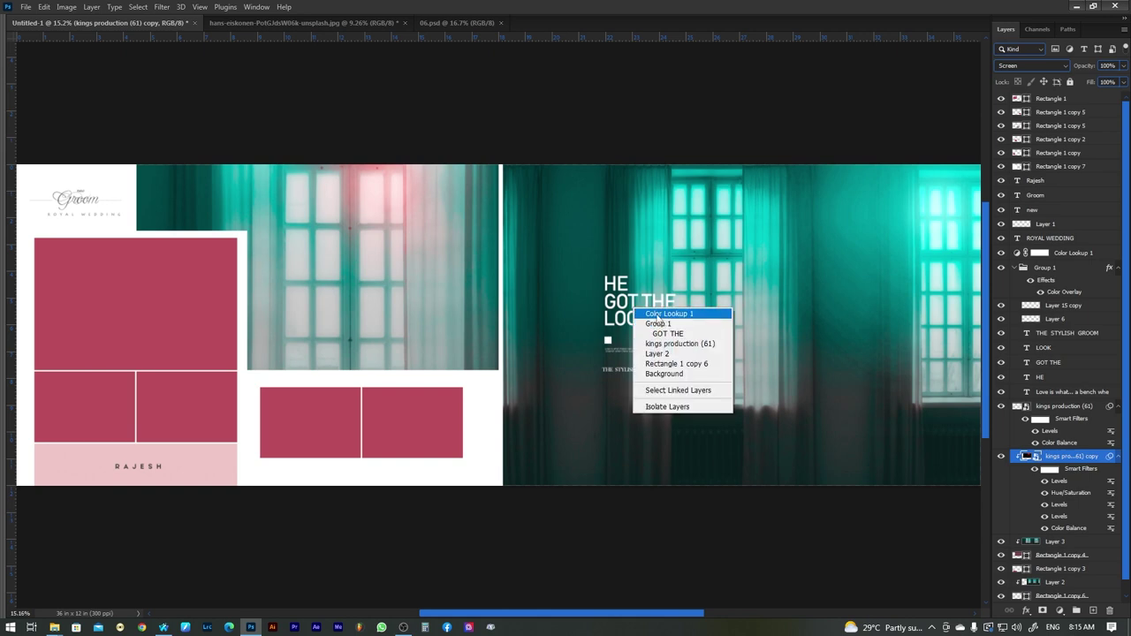
click(608, 281)
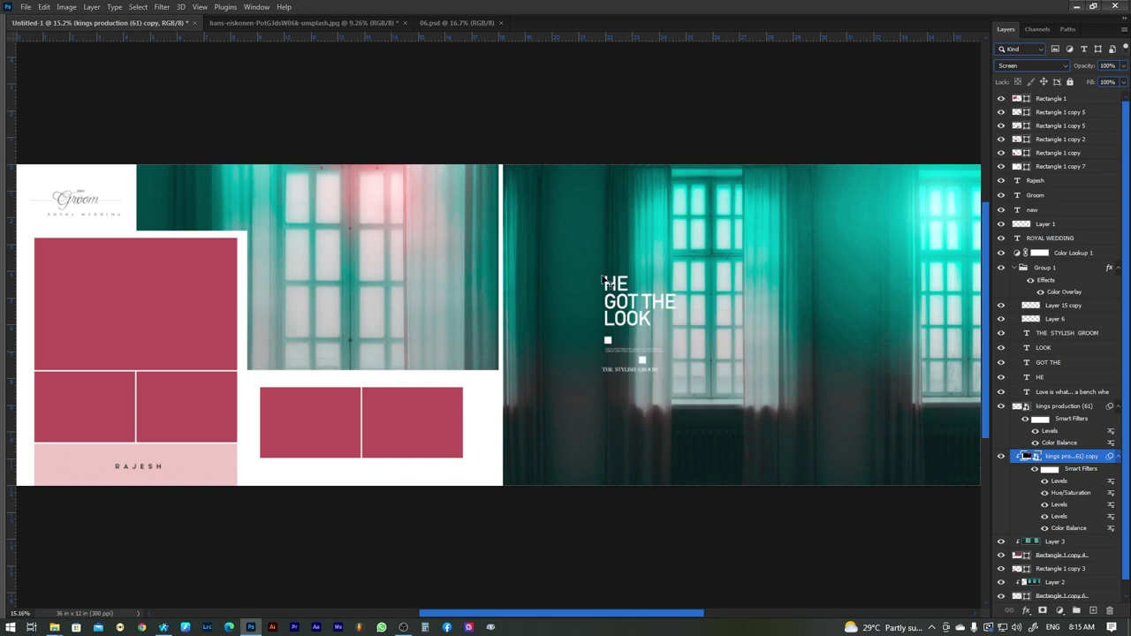
ctrl+click(635, 314)
right_click(629, 305)
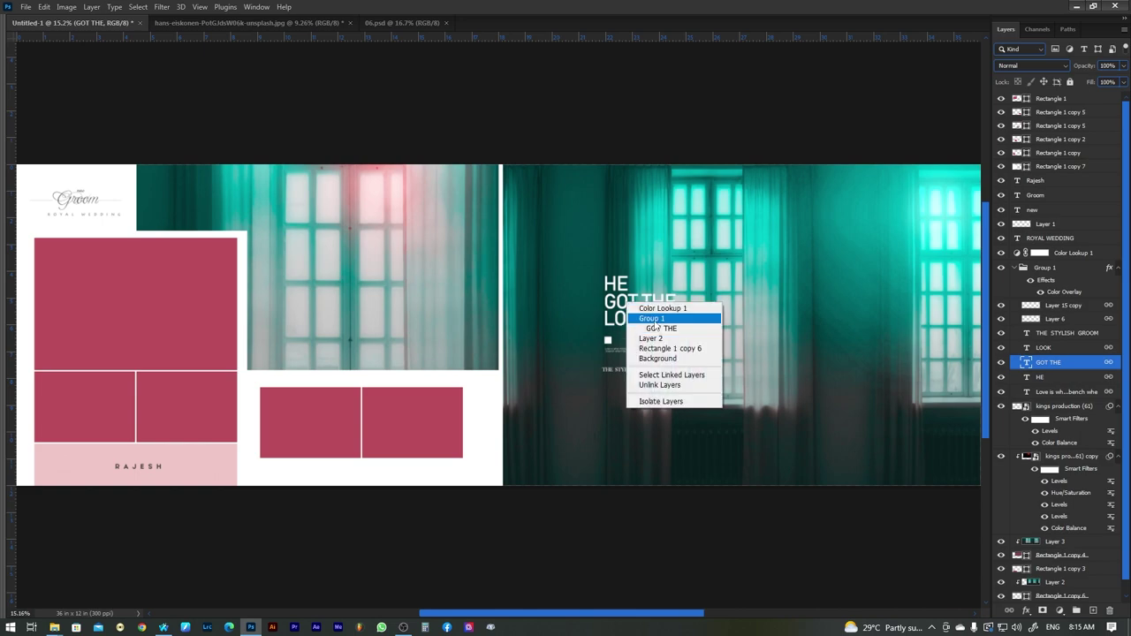
click(641, 316)
right_click(629, 378)
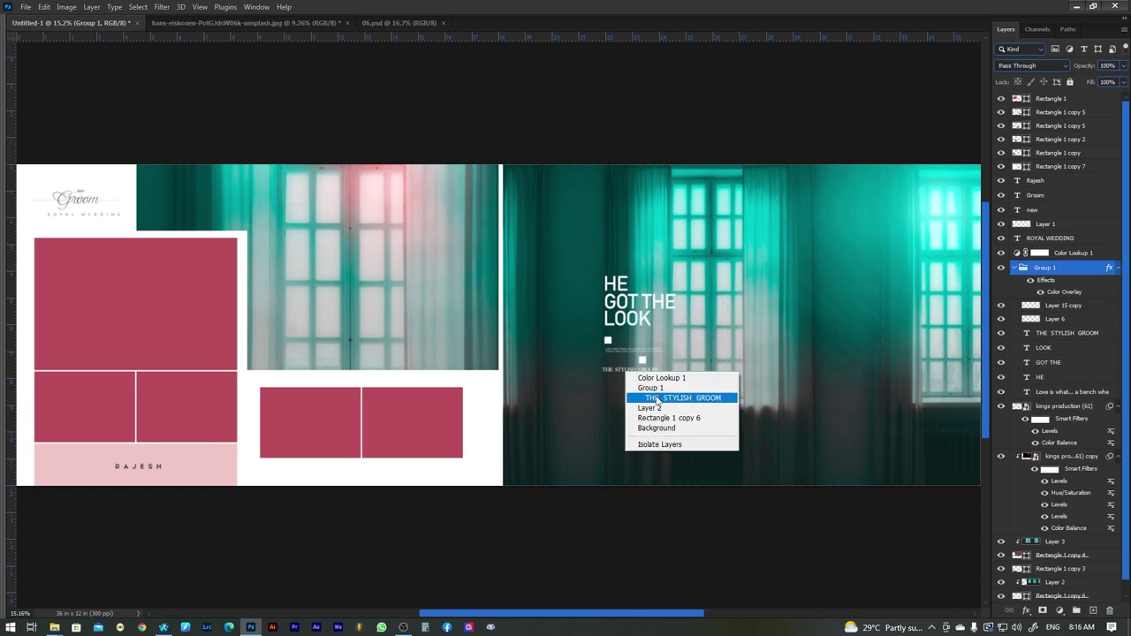
click(663, 395)
Drag the headline block up-left, preview without panels or guides, then zoom closer on the right page
mouse_move(634, 312)
mouse_down()
mouse_move(598, 303)
mouse_move(542, 394)
mouse_move(545, 291)
mouse_up()
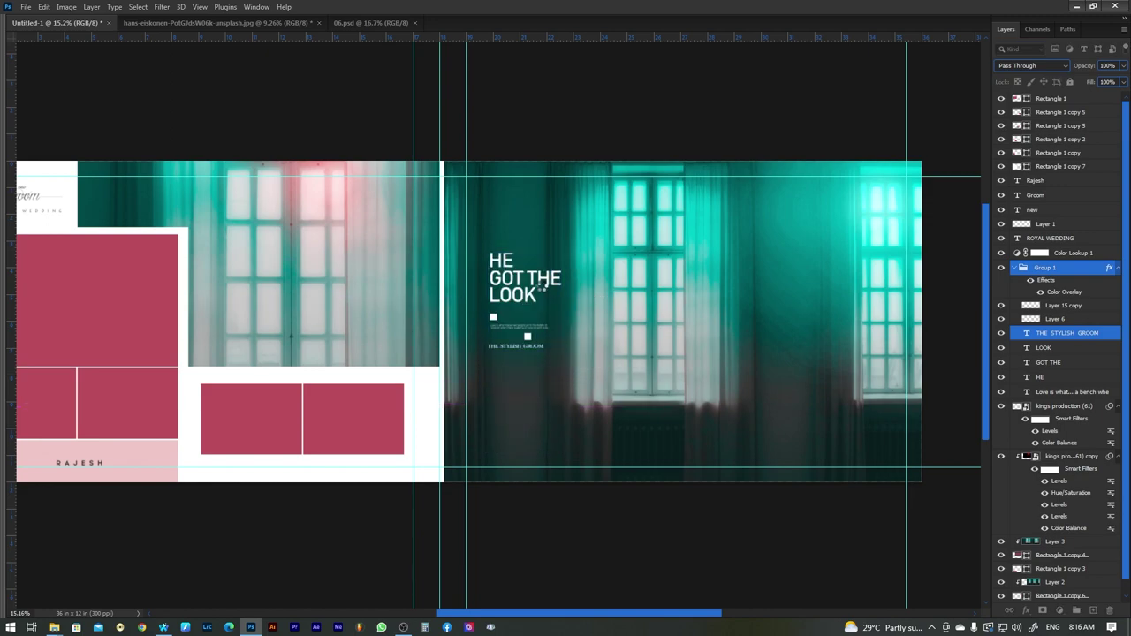
key(Tab)
key(ctrl+semicolon)
key(Tab)
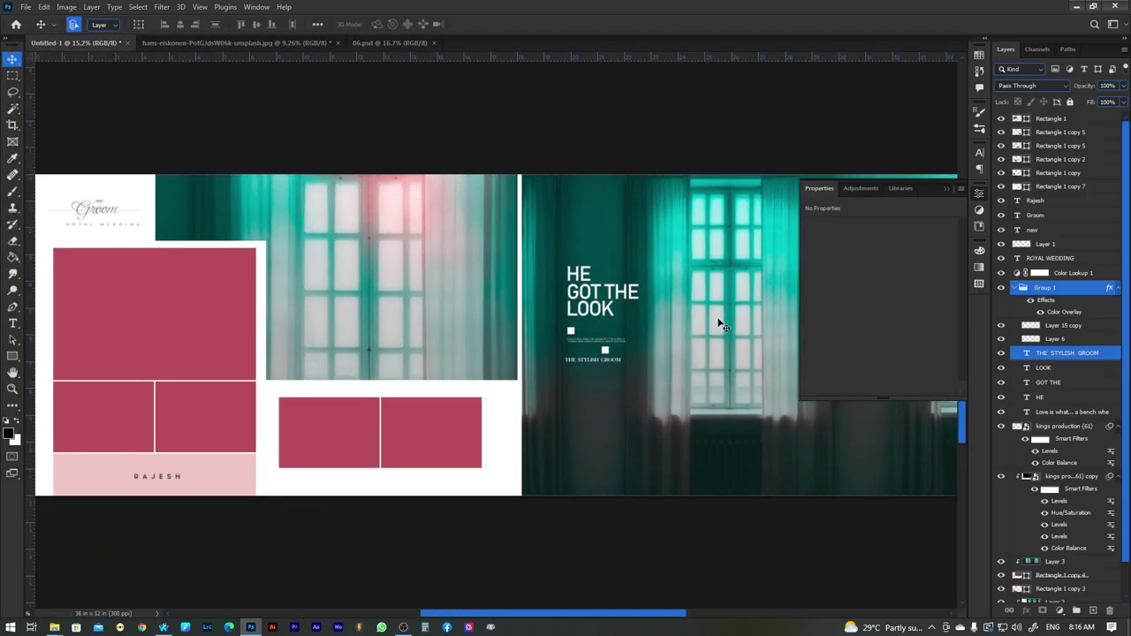
key(Tab)
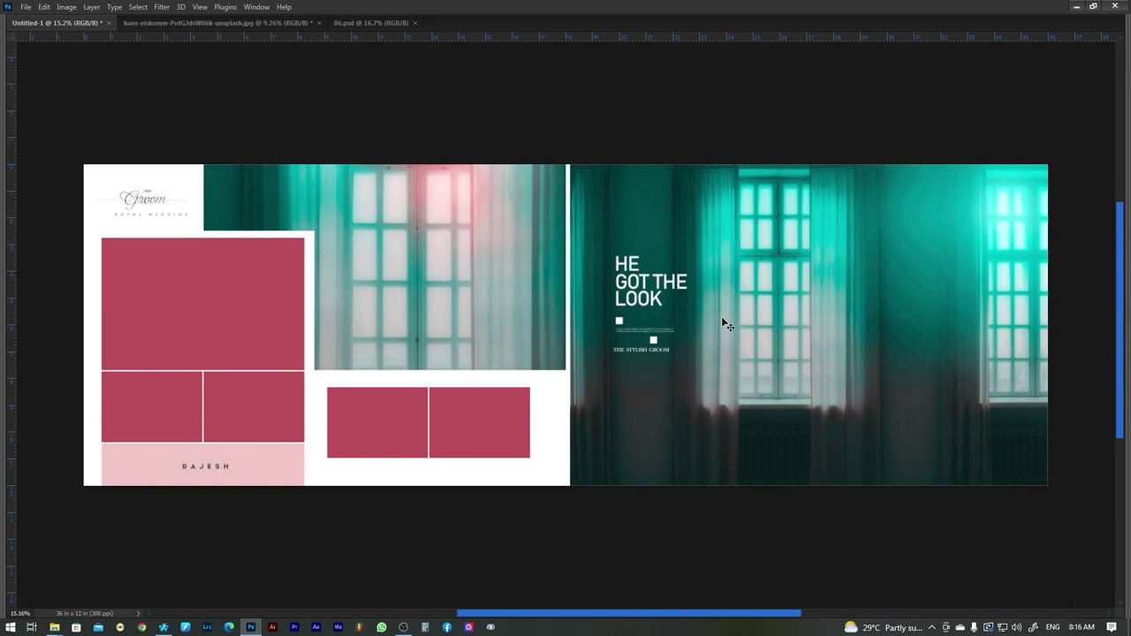
key(Tab)
key(Tab)
key(Tab)
right_click(586, 430)
click(619, 431)
Add a GROOM text layer low on the right page: All Caps, 200 pt, tracking 100
key(t)
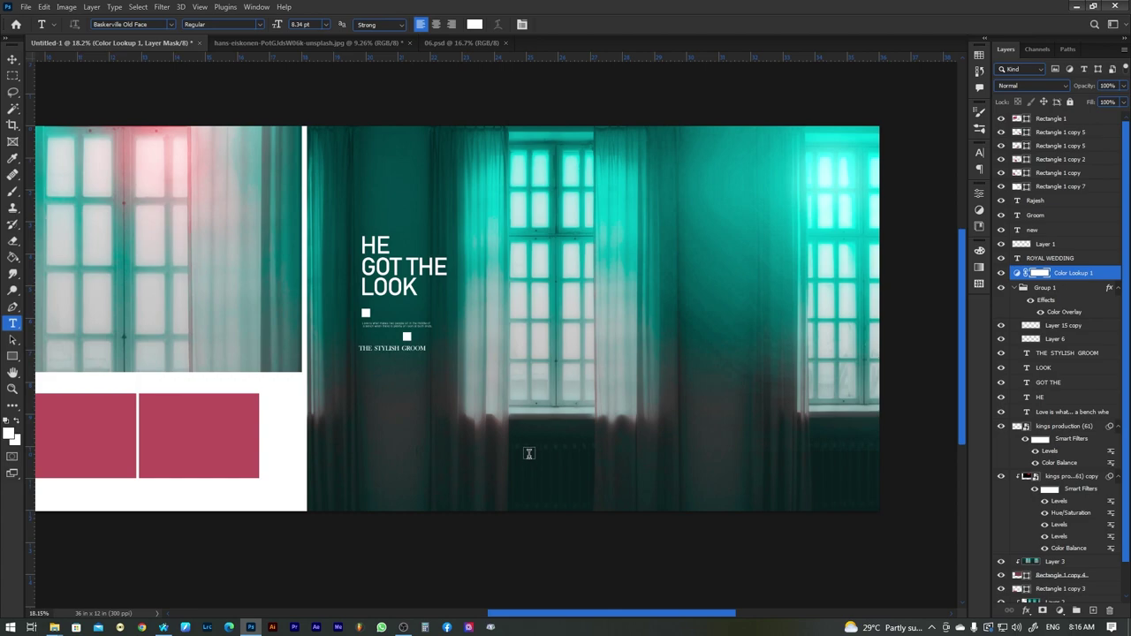
click(528, 454)
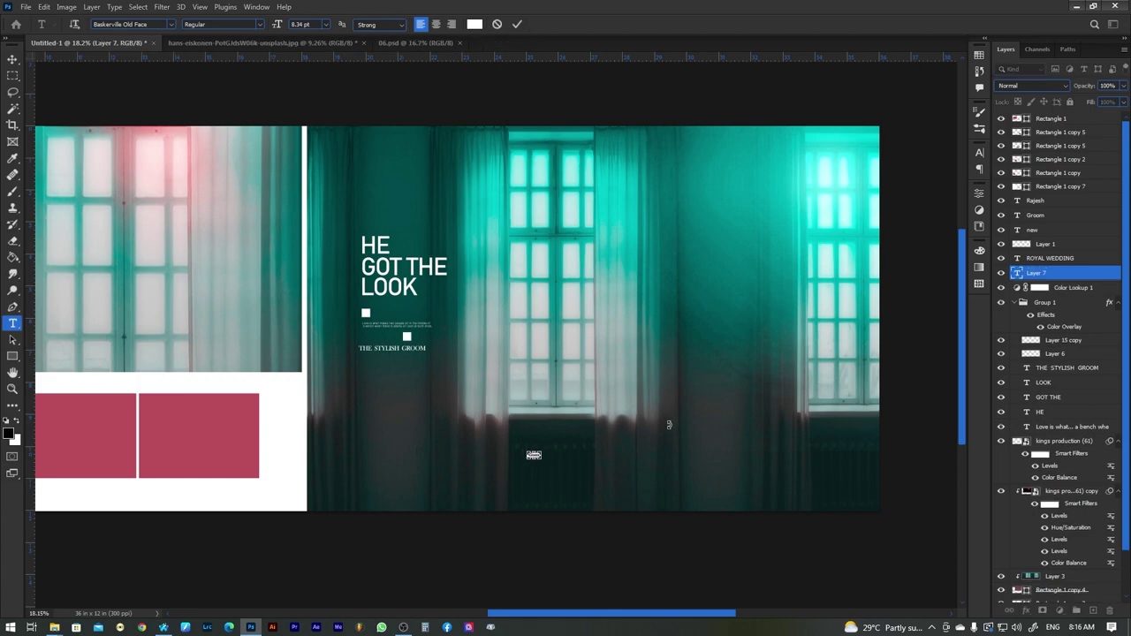
key(ctrl+t)
click(960, 197)
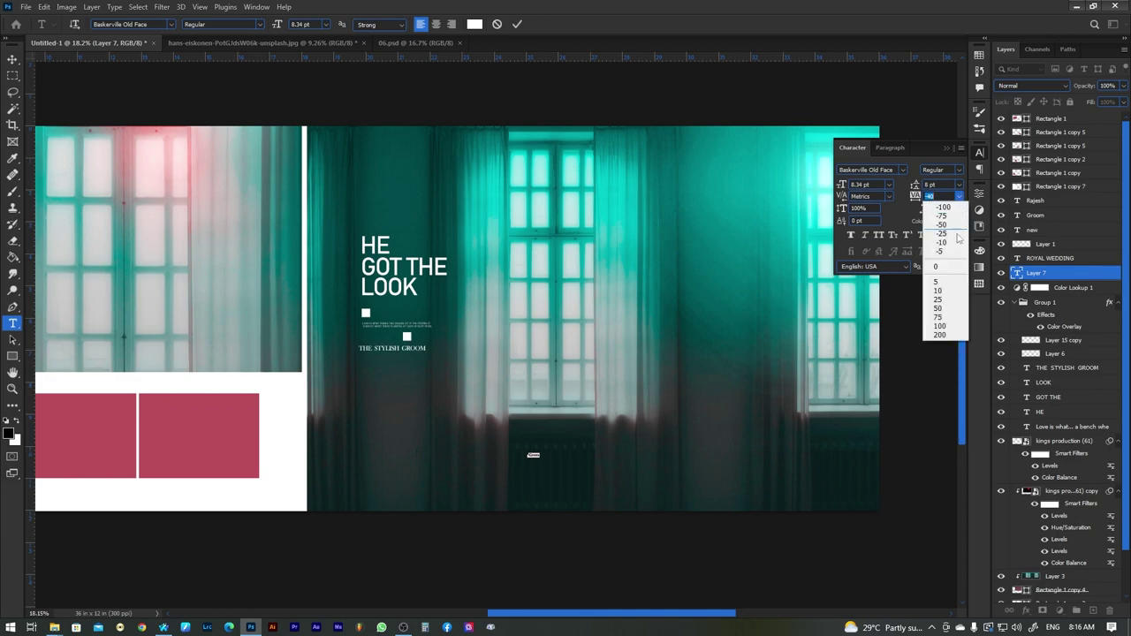
click(938, 271)
click(889, 186)
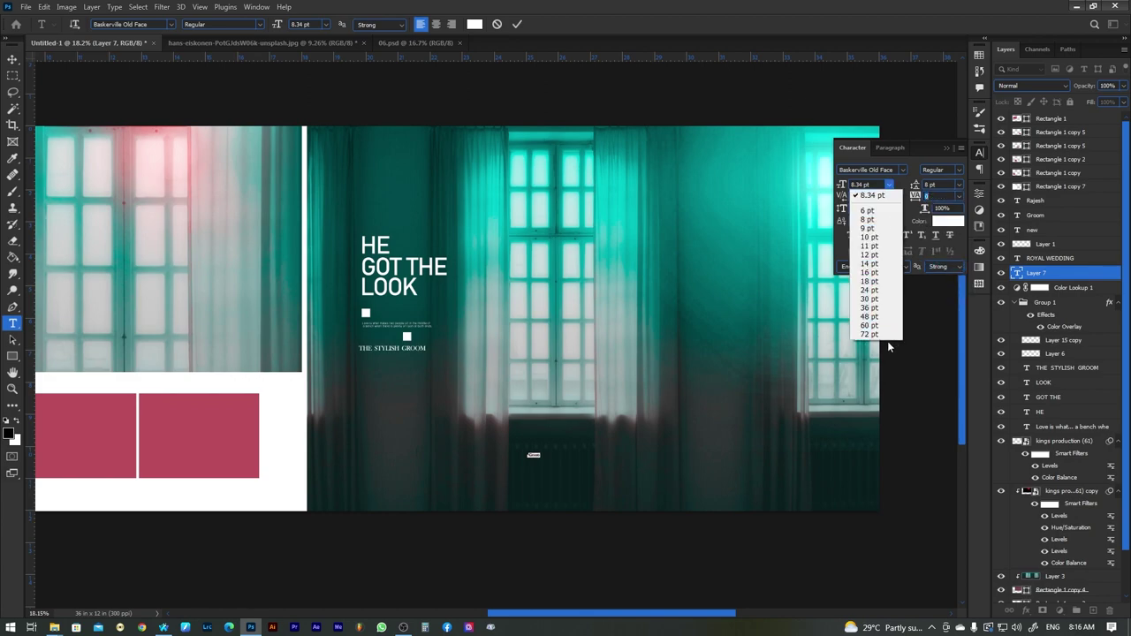
click(871, 336)
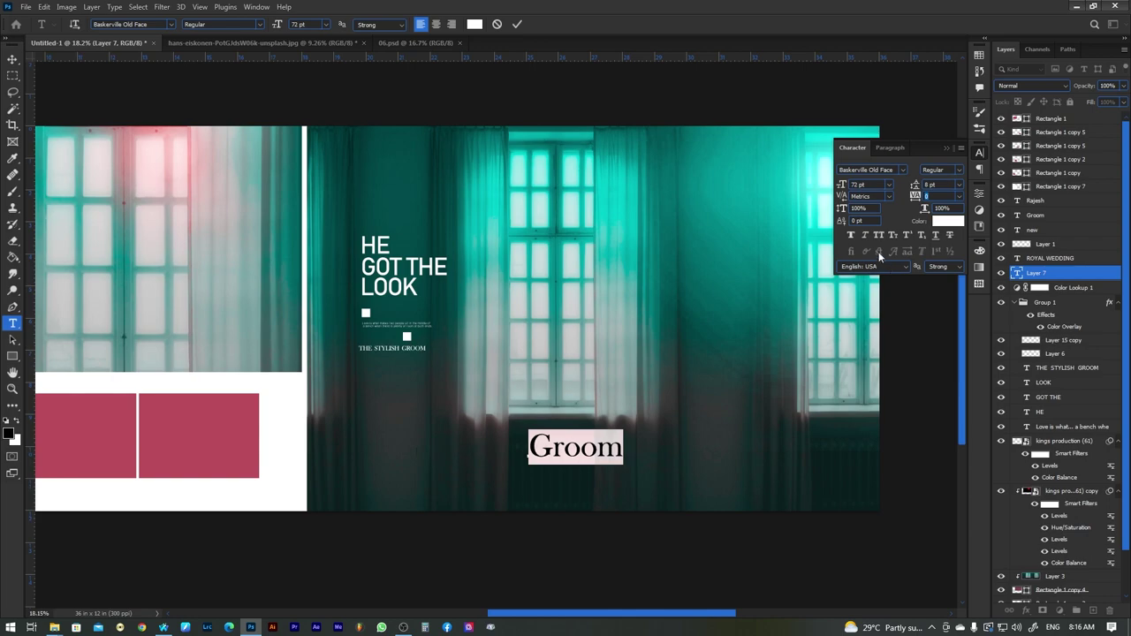
click(879, 235)
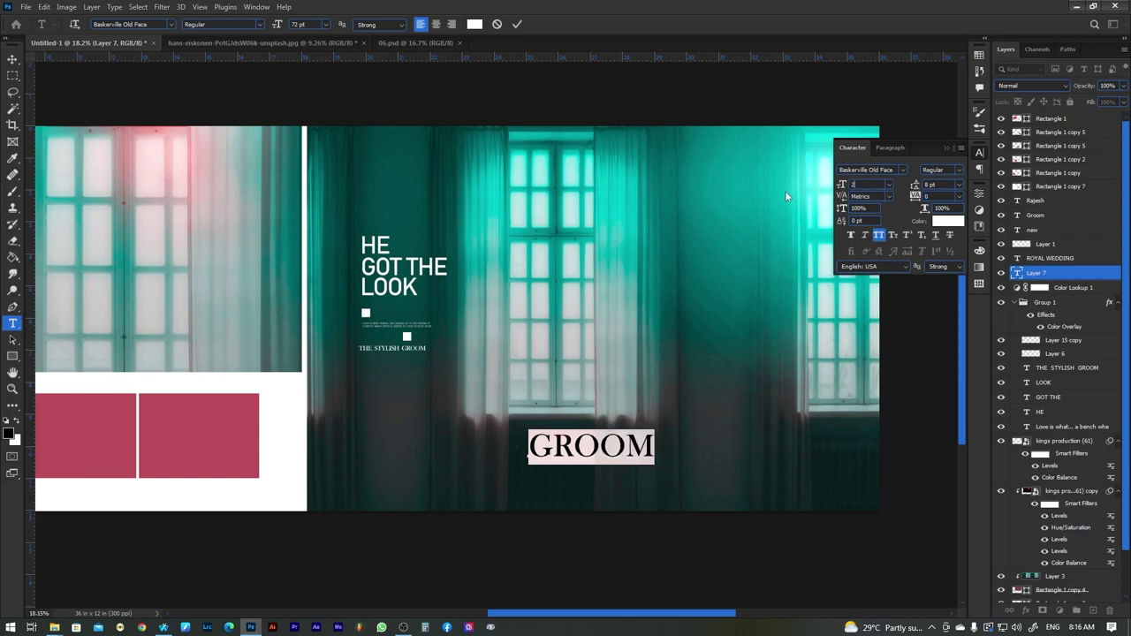
text(200)
key(Return)
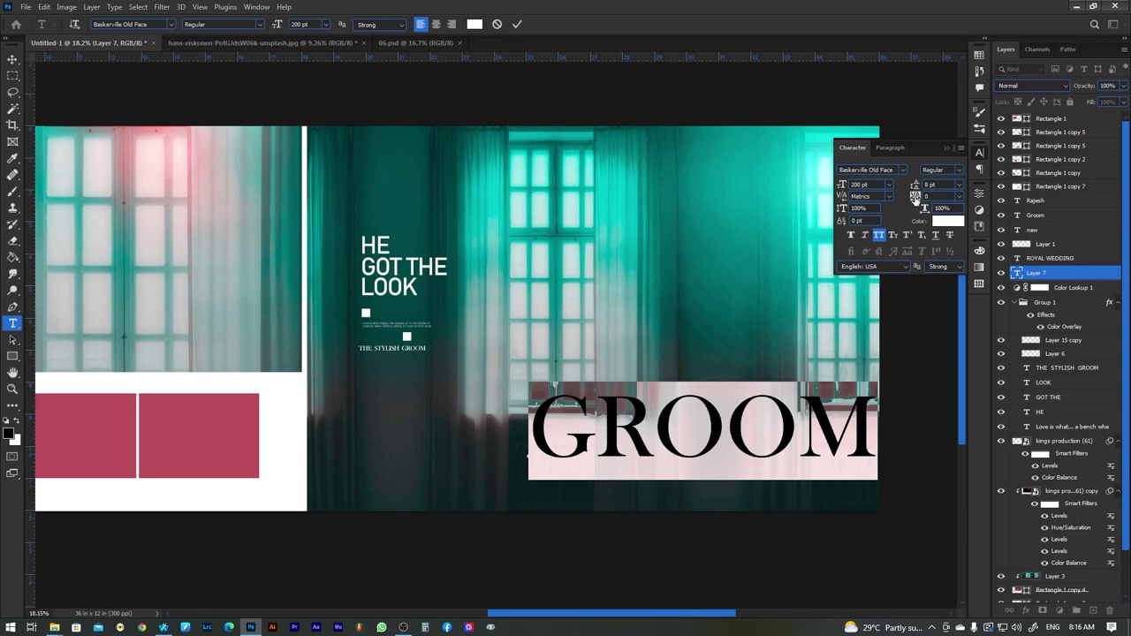
text(100)
key(Return)
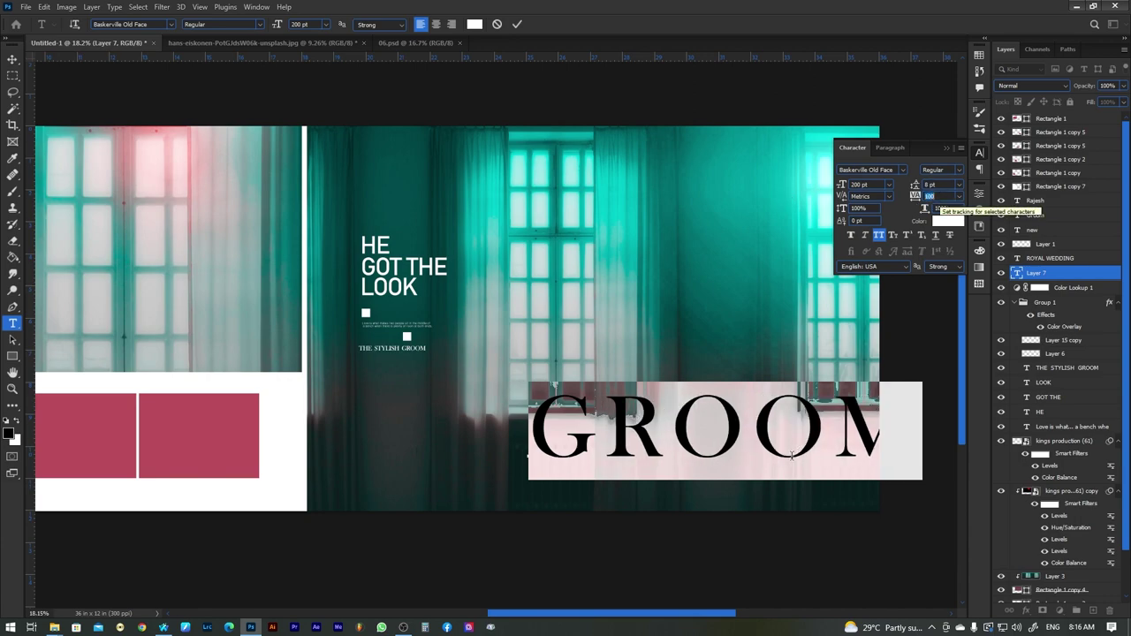
key(ctrl+Return)
Move GROOM left along the bottom and scale it up to span the lower page
key(v)
drag(767, 453, 656, 472)
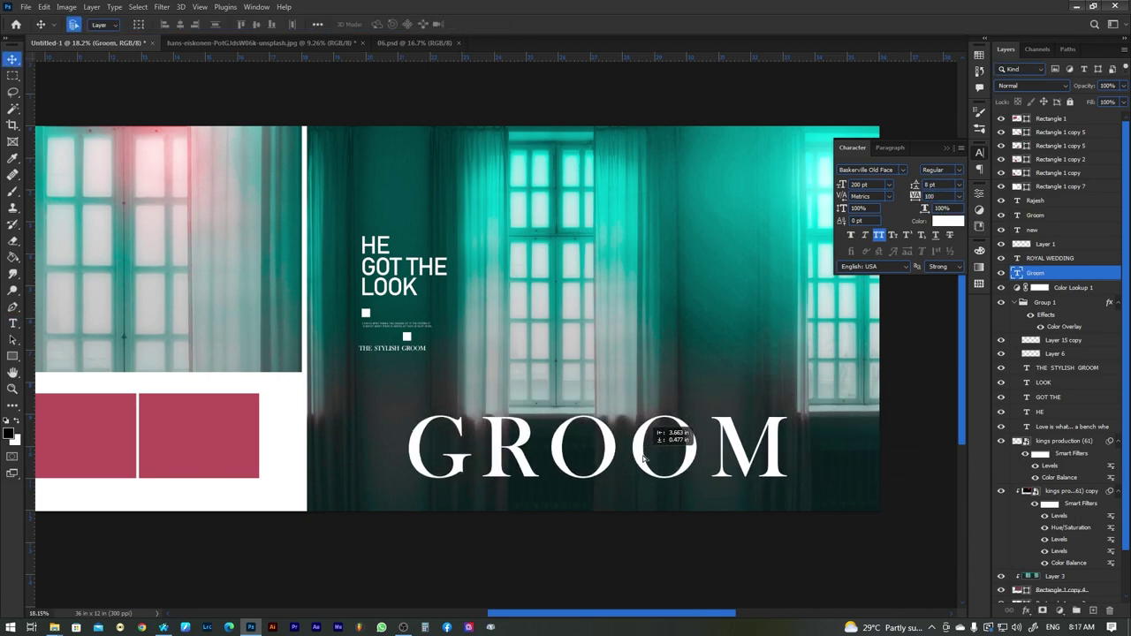
key(ctrl+t)
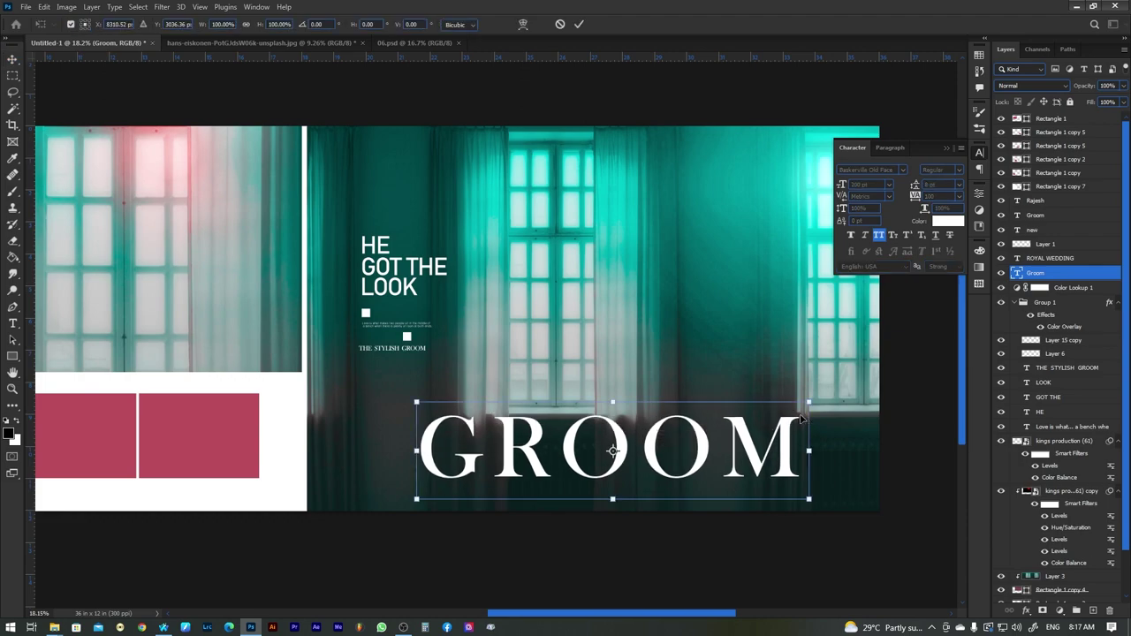
drag(810, 400, 862, 390)
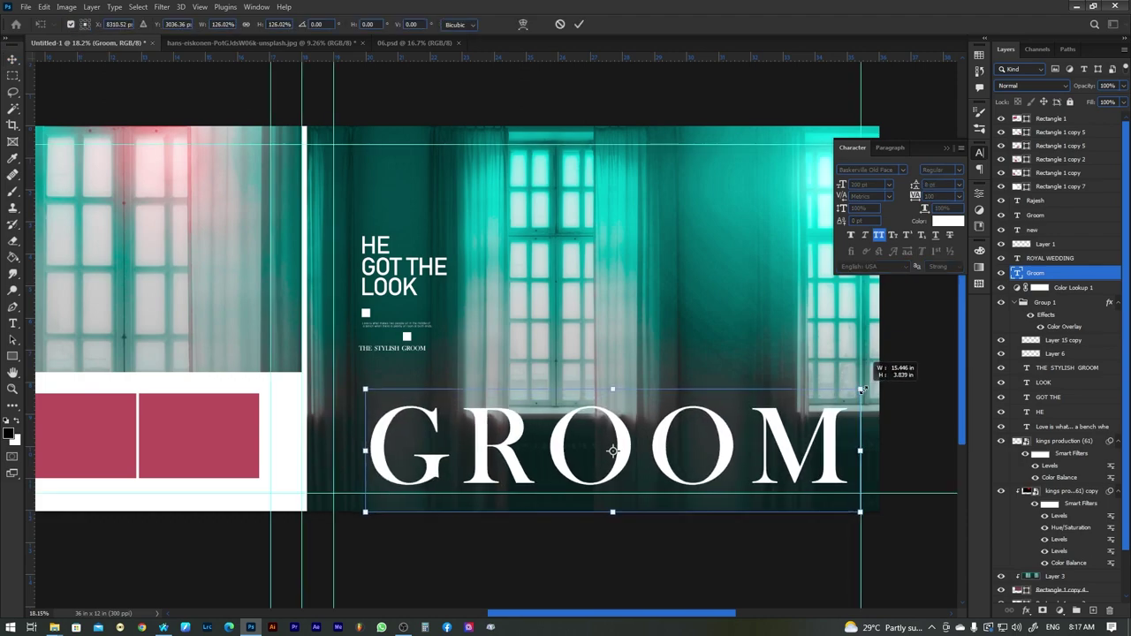
key(Return)
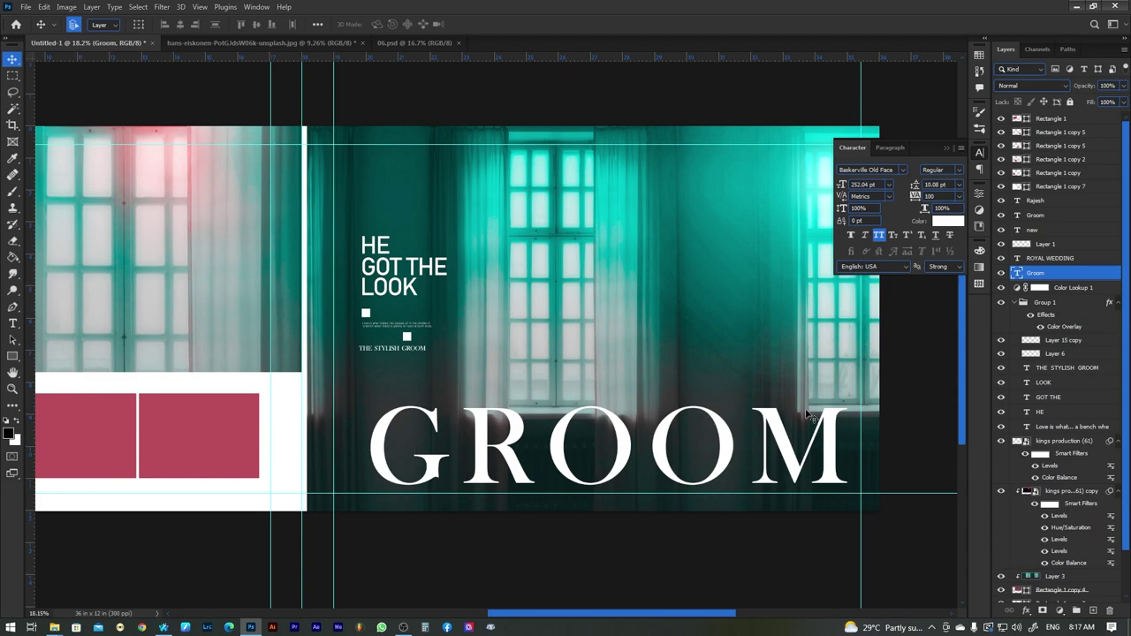
Set the GROOM layer to Overlay blending and preview the whole spread zoomed out
click(1031, 86)
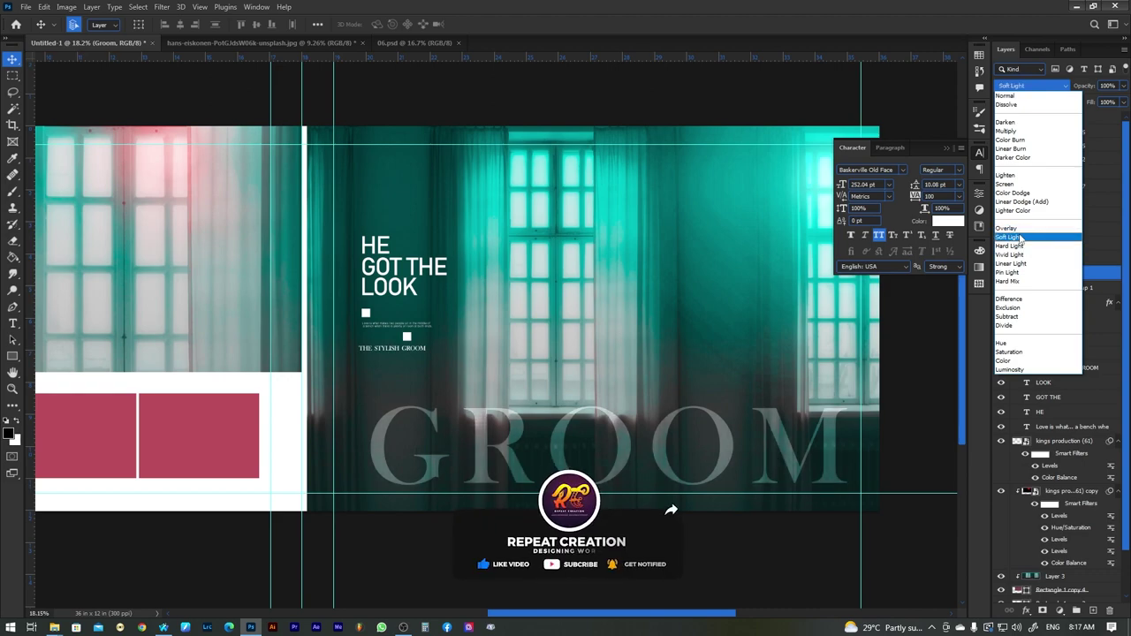
key(Return)
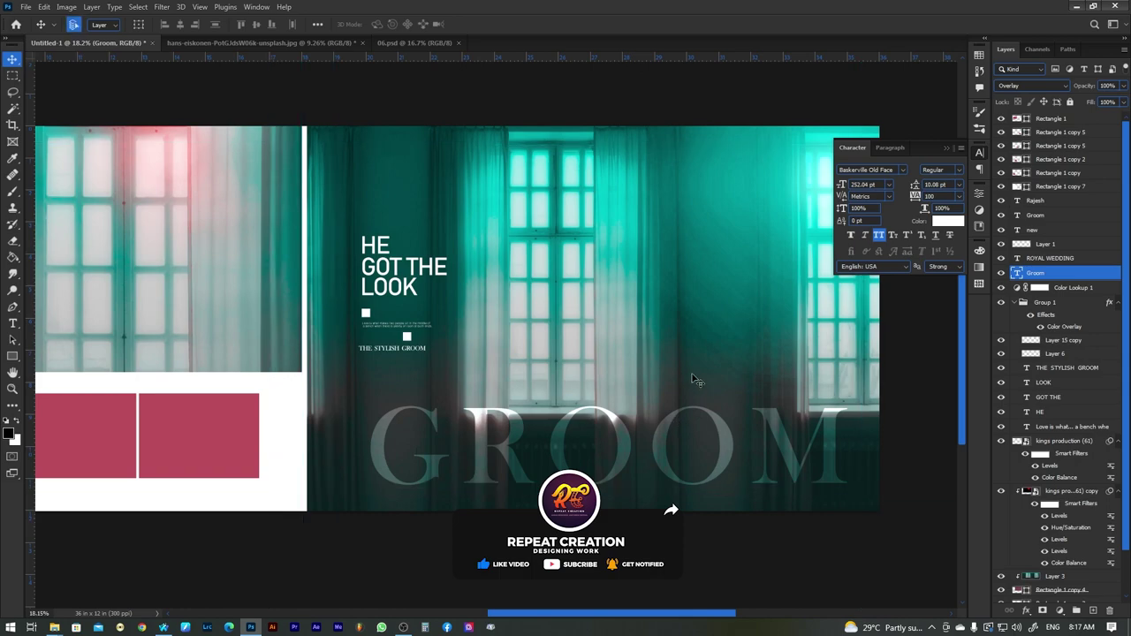
key(Tab)
right_click(669, 325)
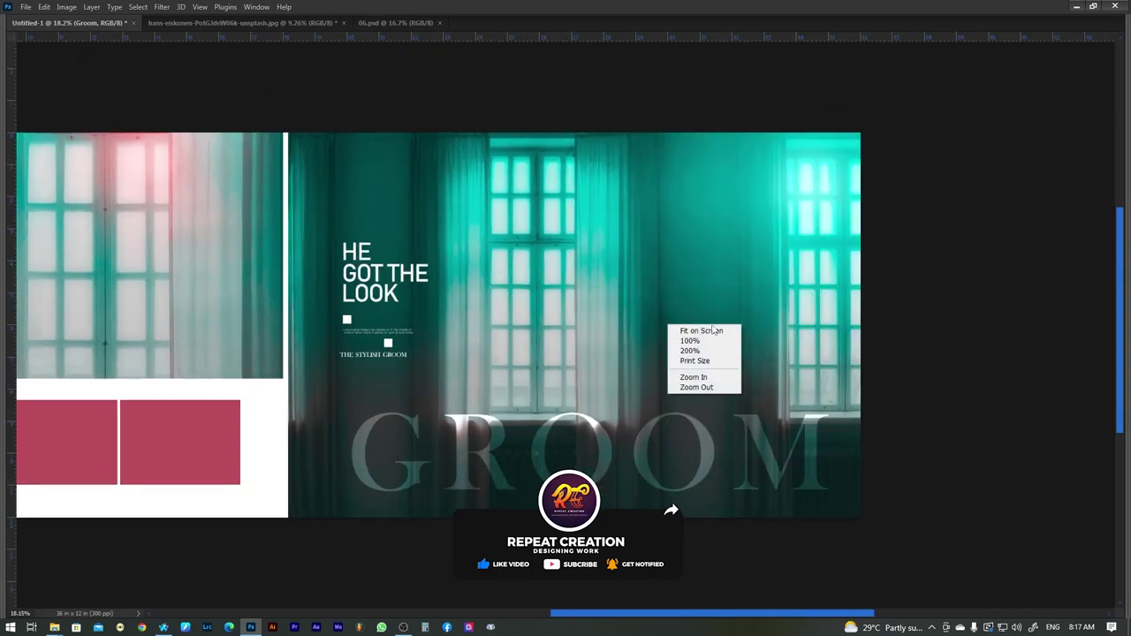
click(690, 332)
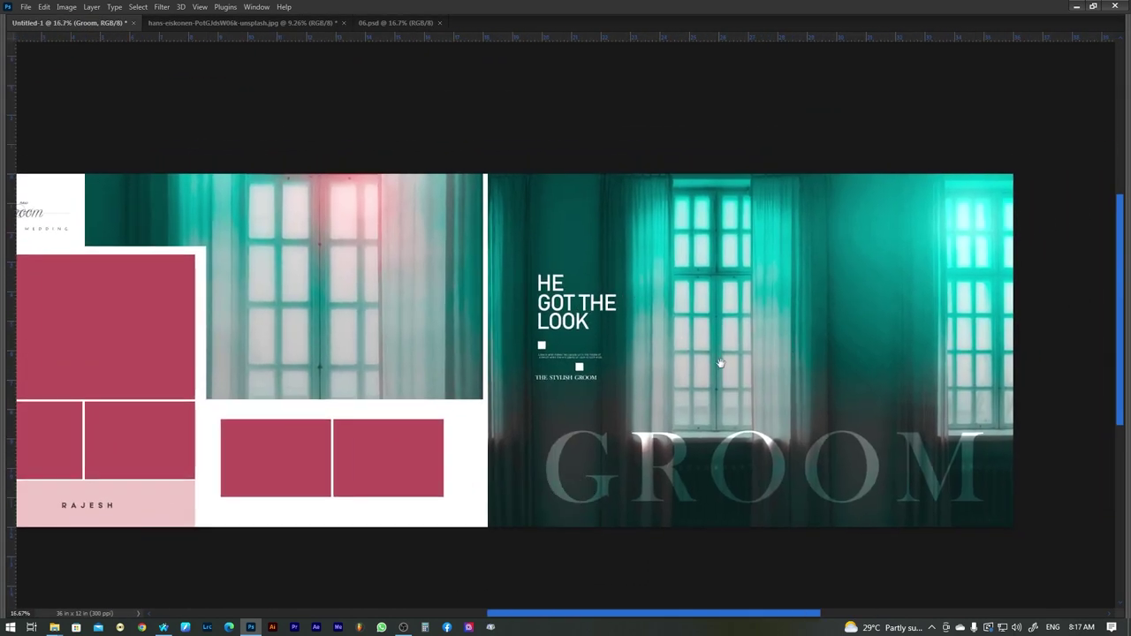
key(ctrl+minus)
scroll(750, 299, down, 1)
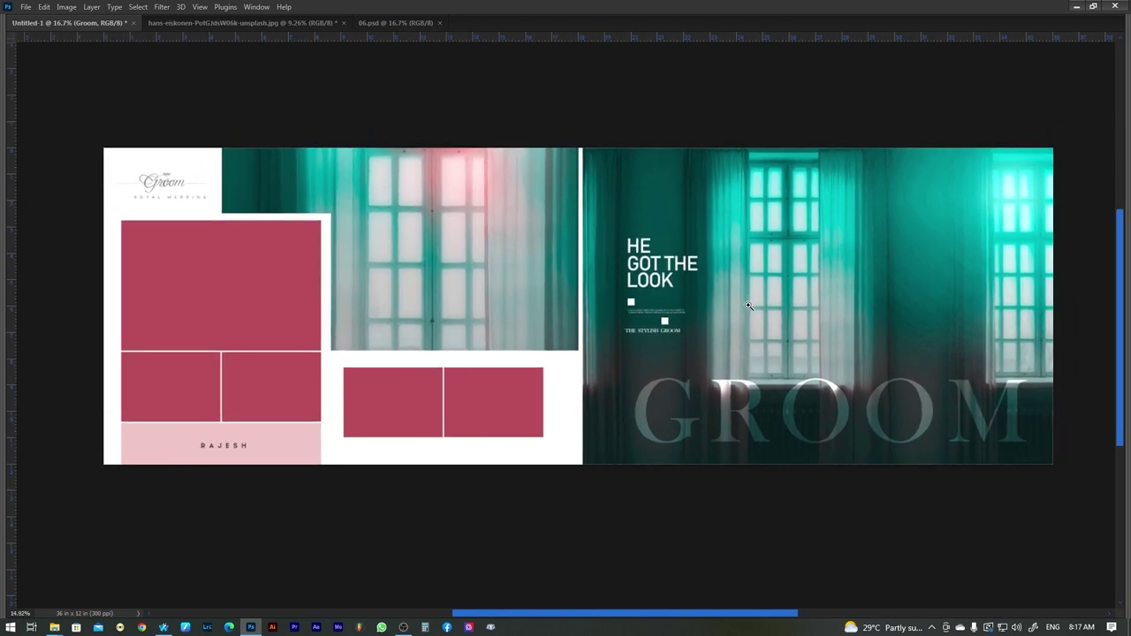
scroll(748, 305, up, 1)
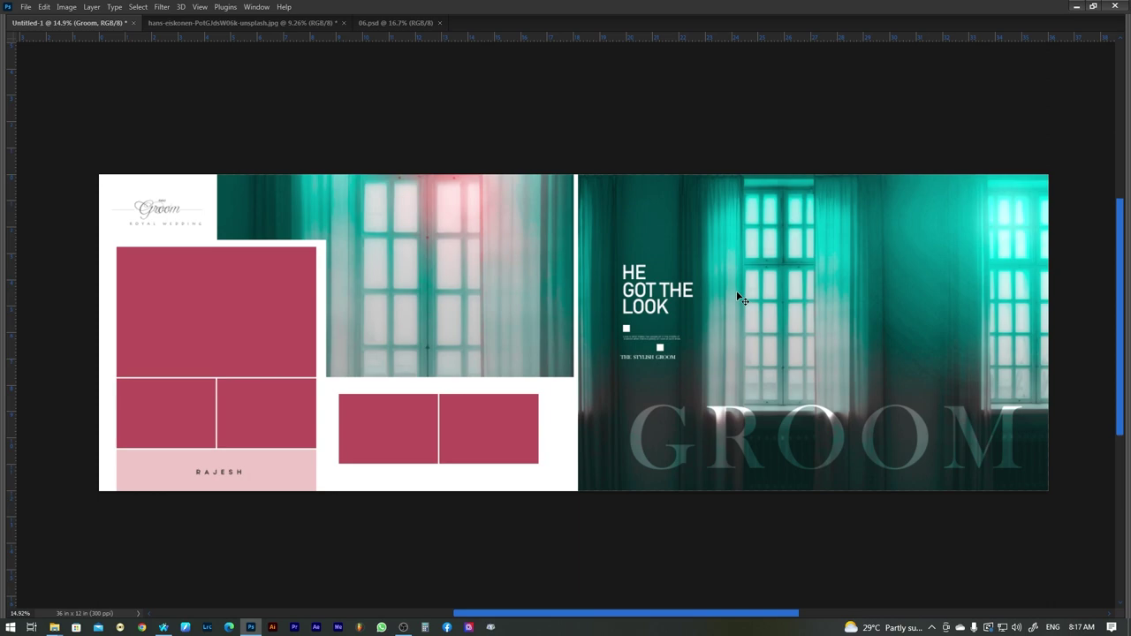
Fill the RAJESH bar's rectangle with dark teal sampled from the curtain photo
key(Tab)
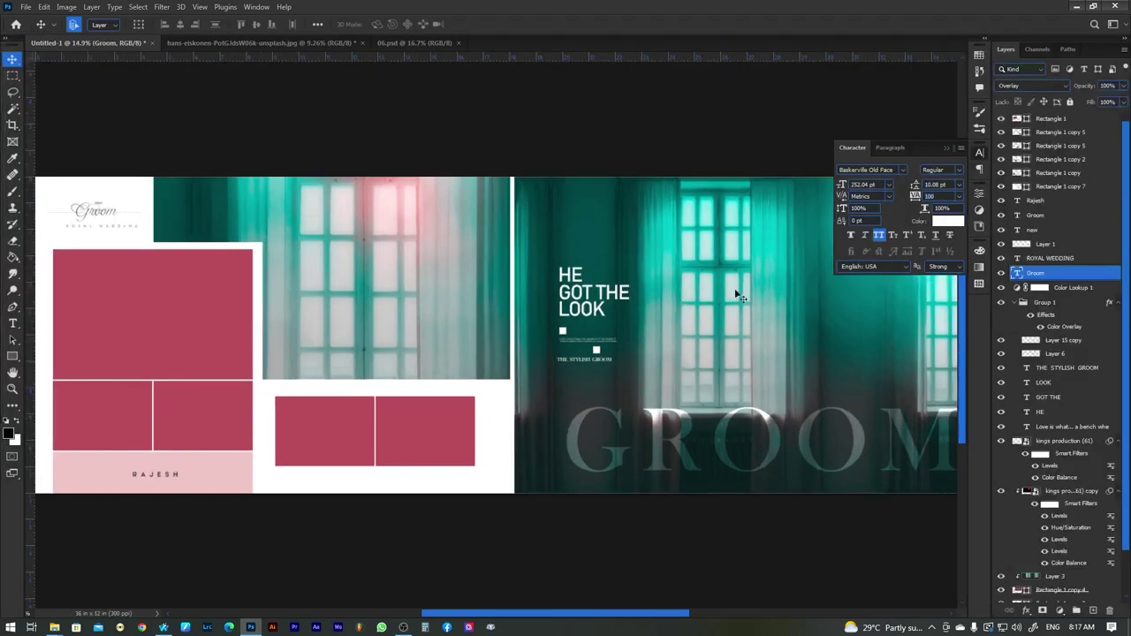
right_click(233, 484)
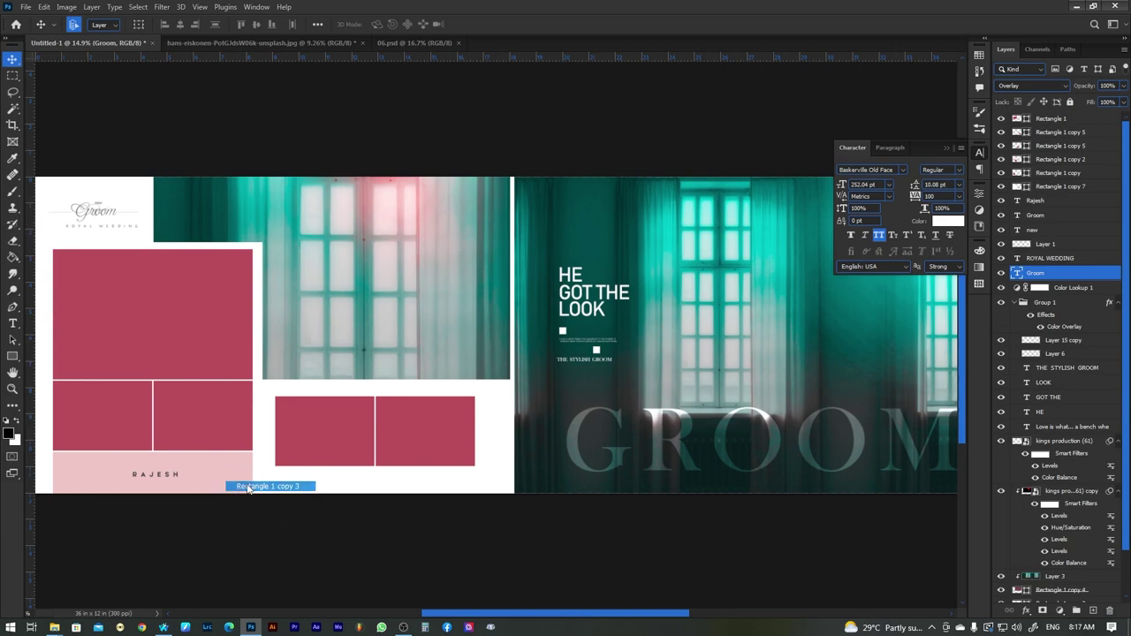
click(256, 483)
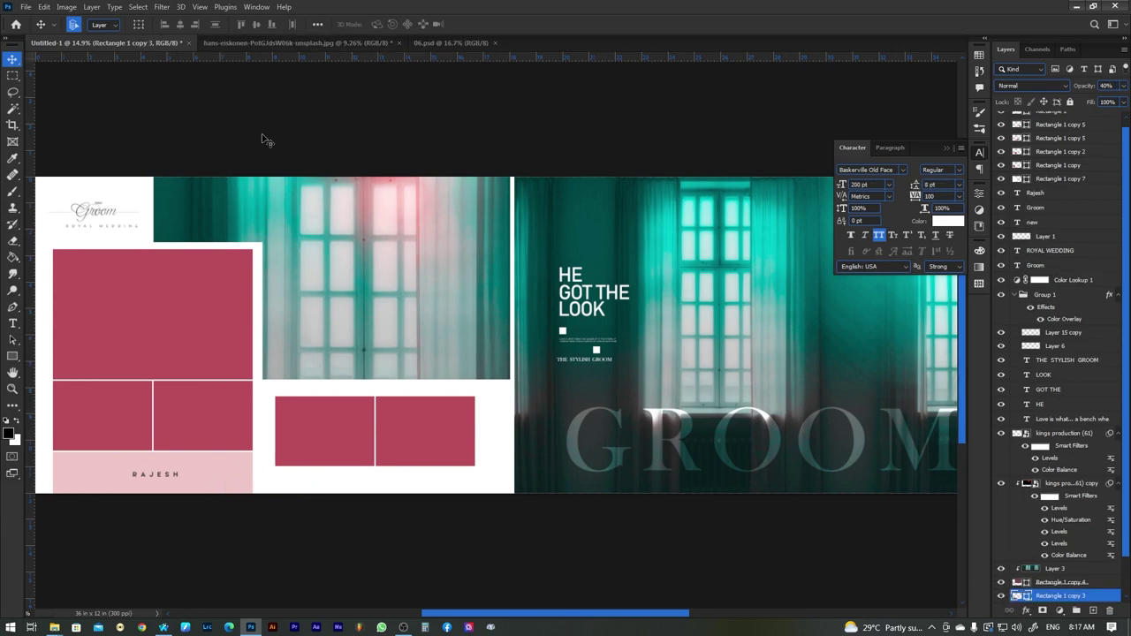
key(u)
click(133, 24)
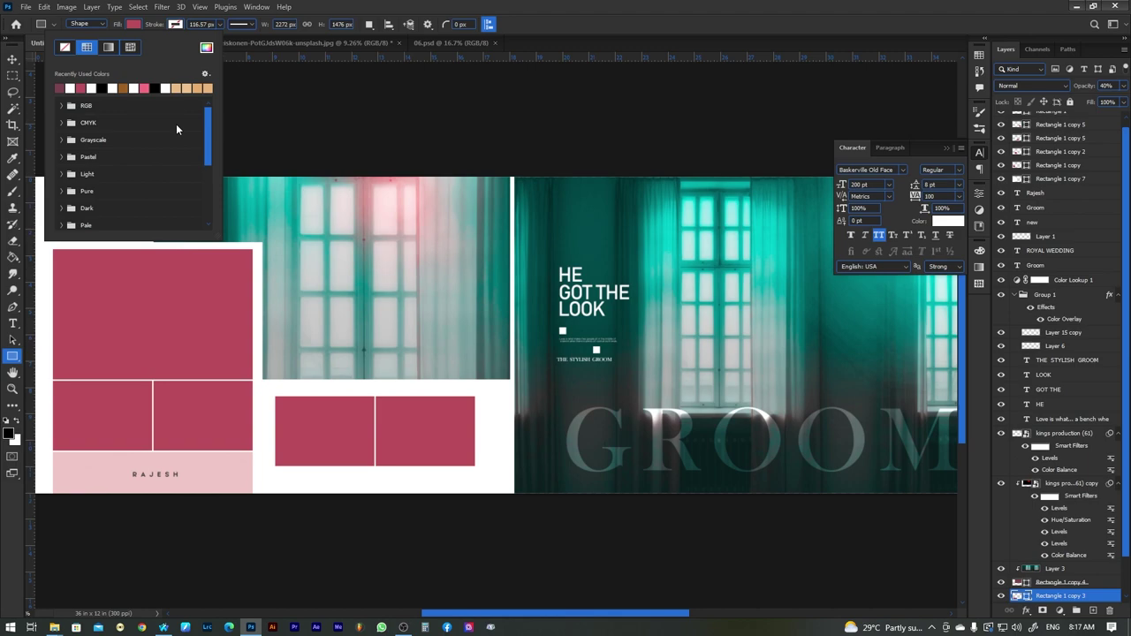
click(206, 48)
click(621, 229)
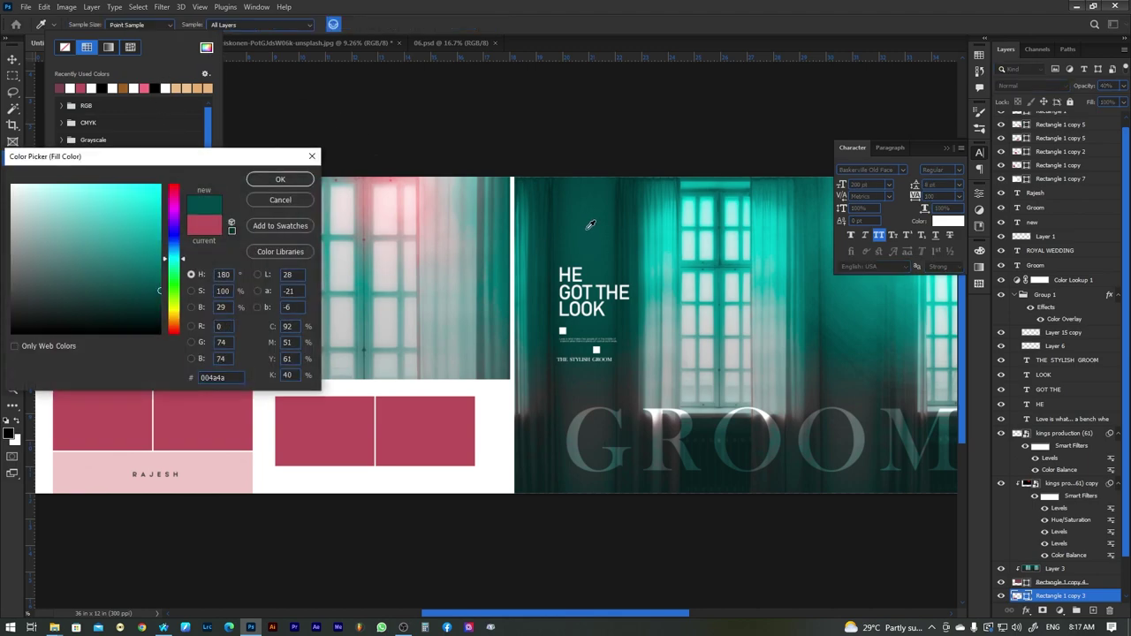
click(256, 179)
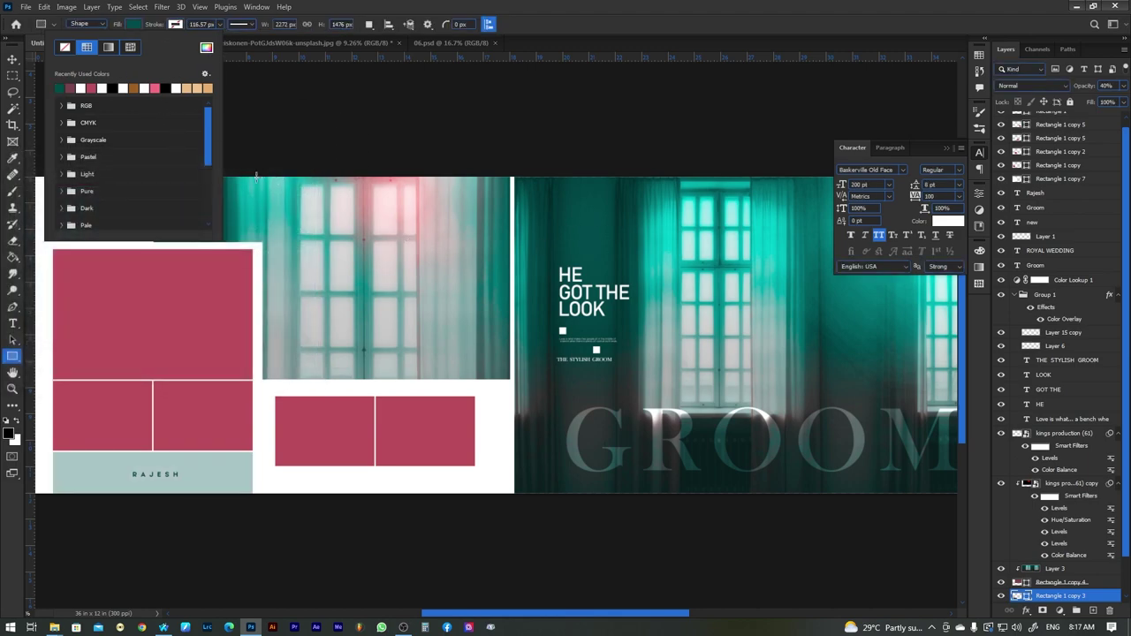
key(Escape)
key(Tab)
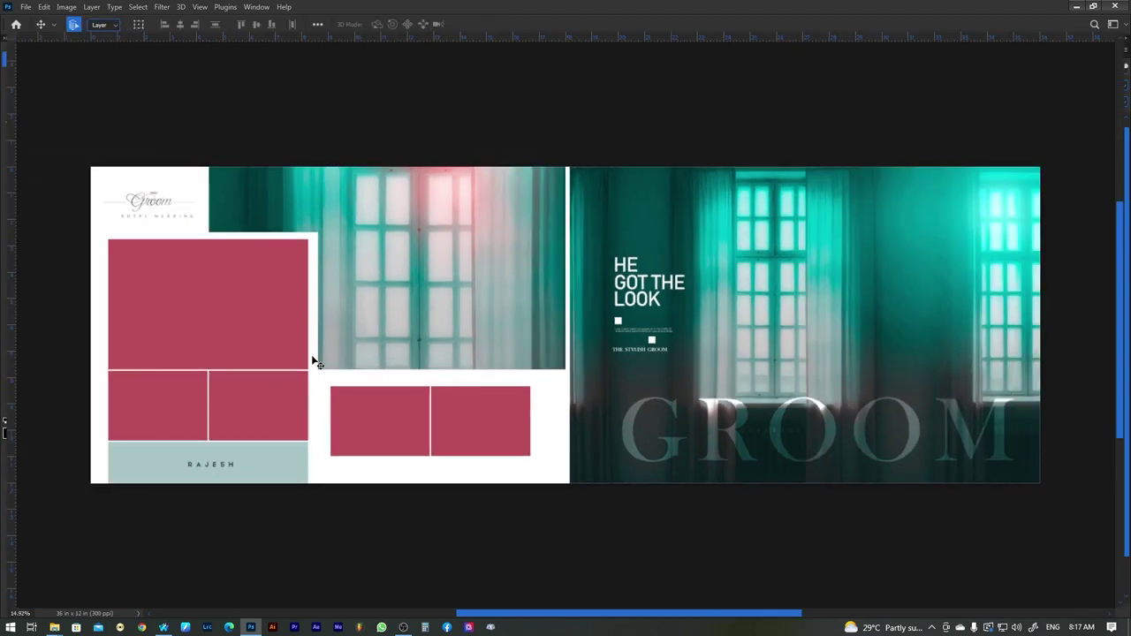